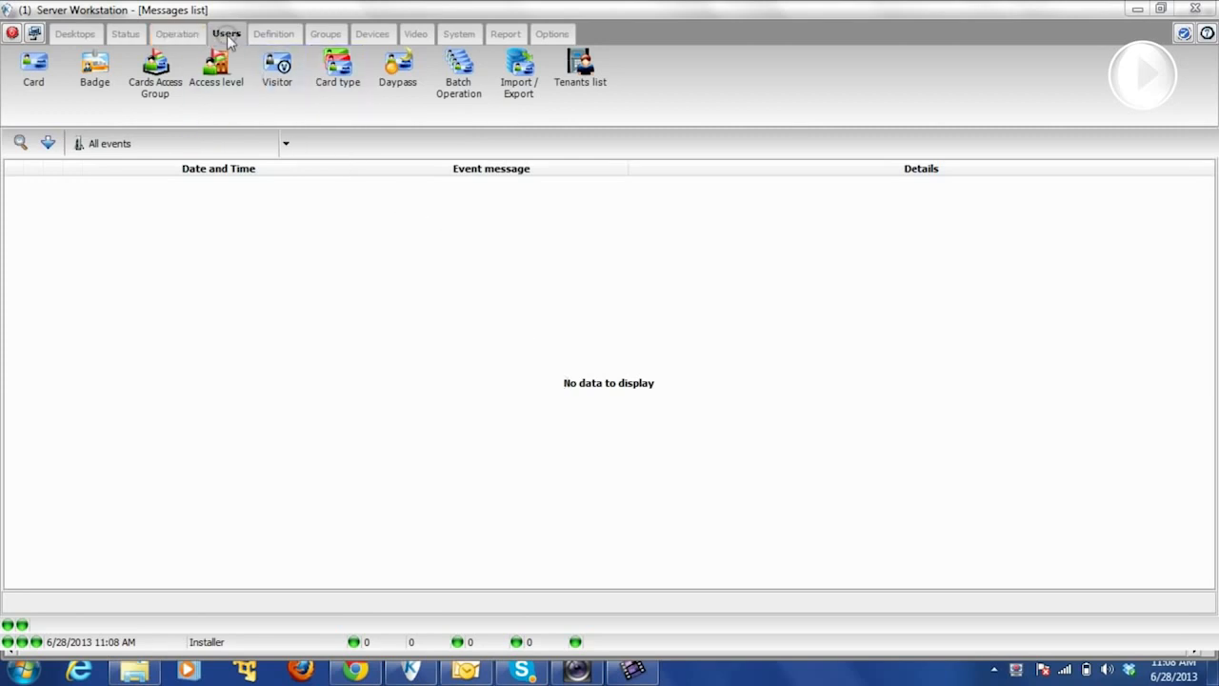
- Open the Card window from the Users area to see an empty card record
click(34, 74)
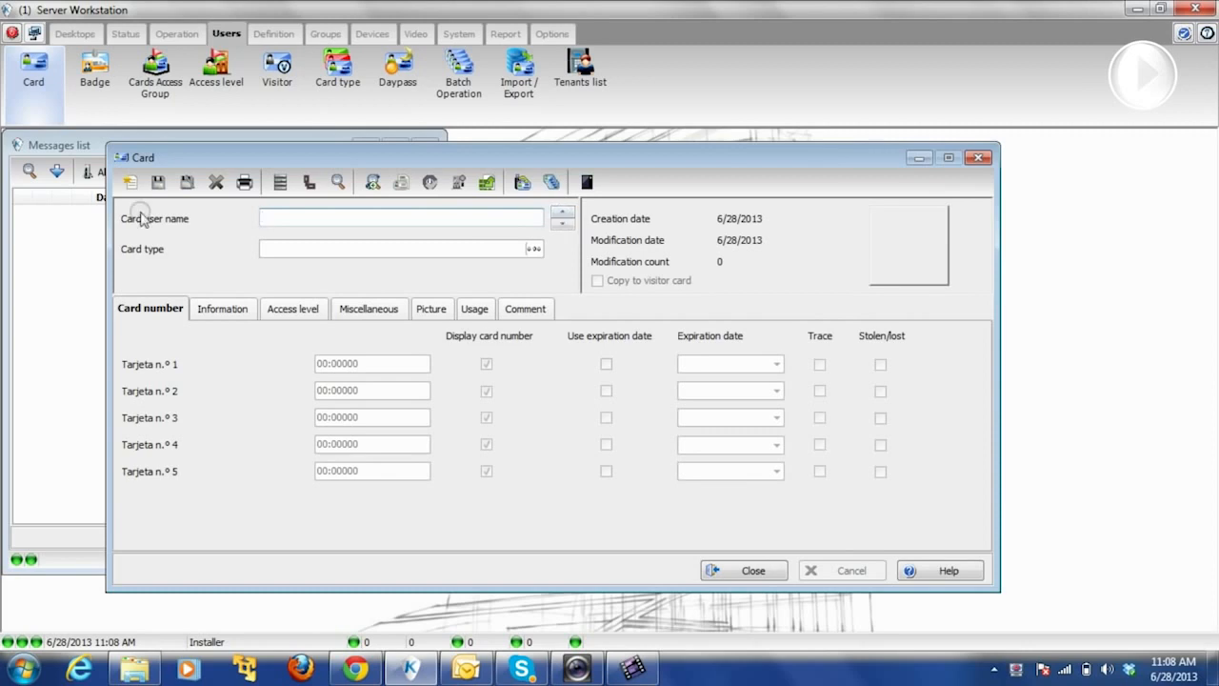
- Start a new card record with card user name 'test user'
click(129, 184)
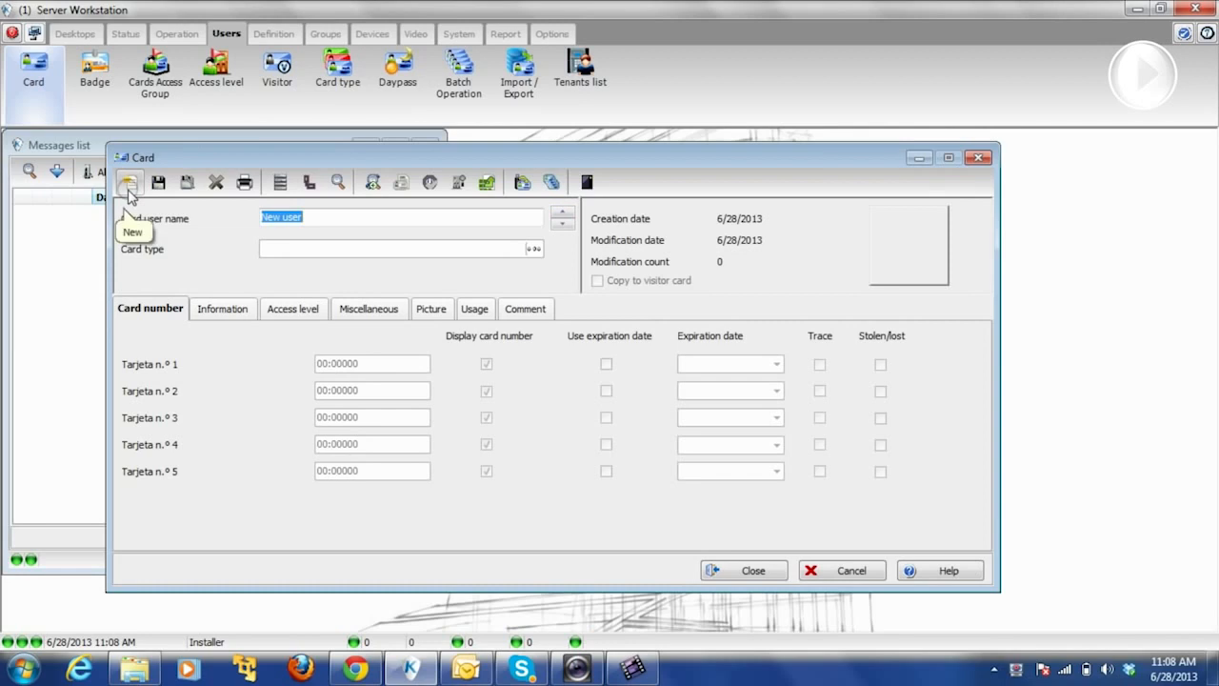
text(test u)
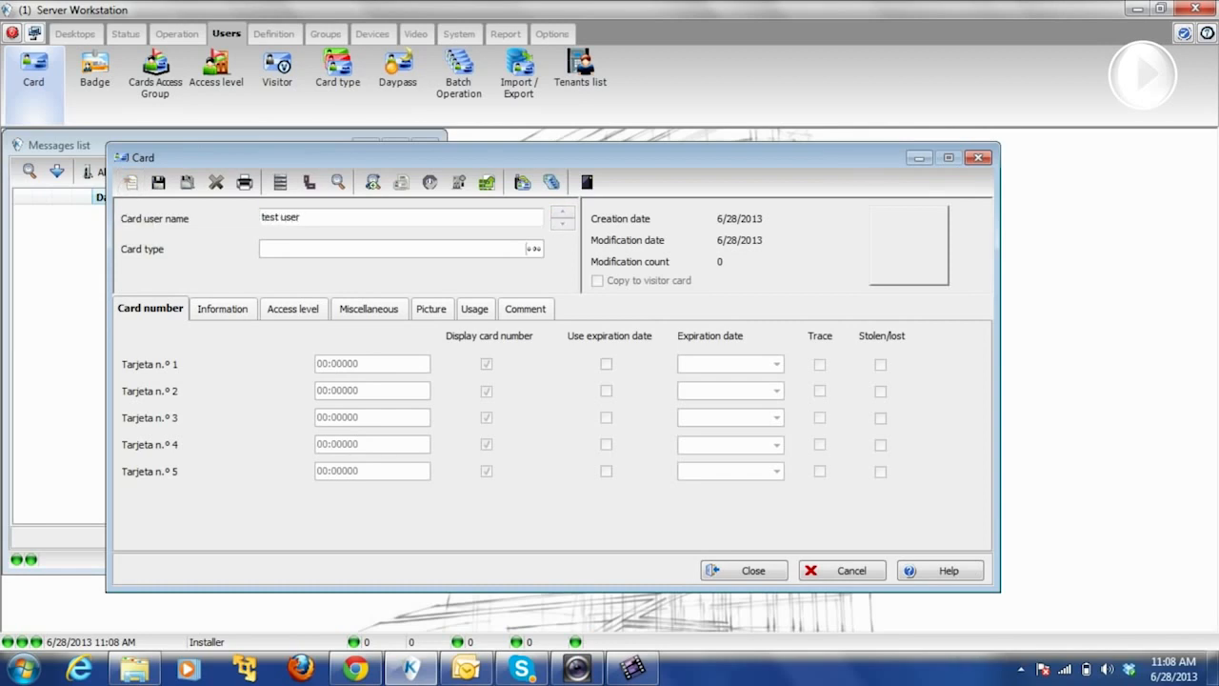
key(Tab)
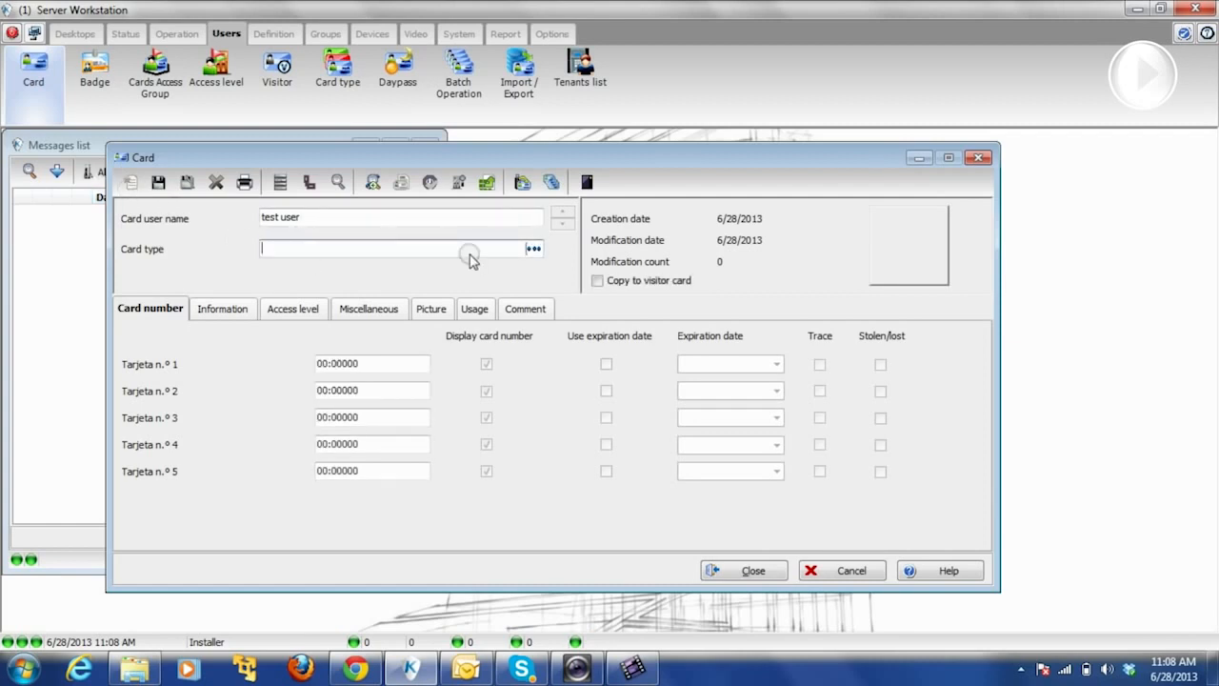
click(533, 248)
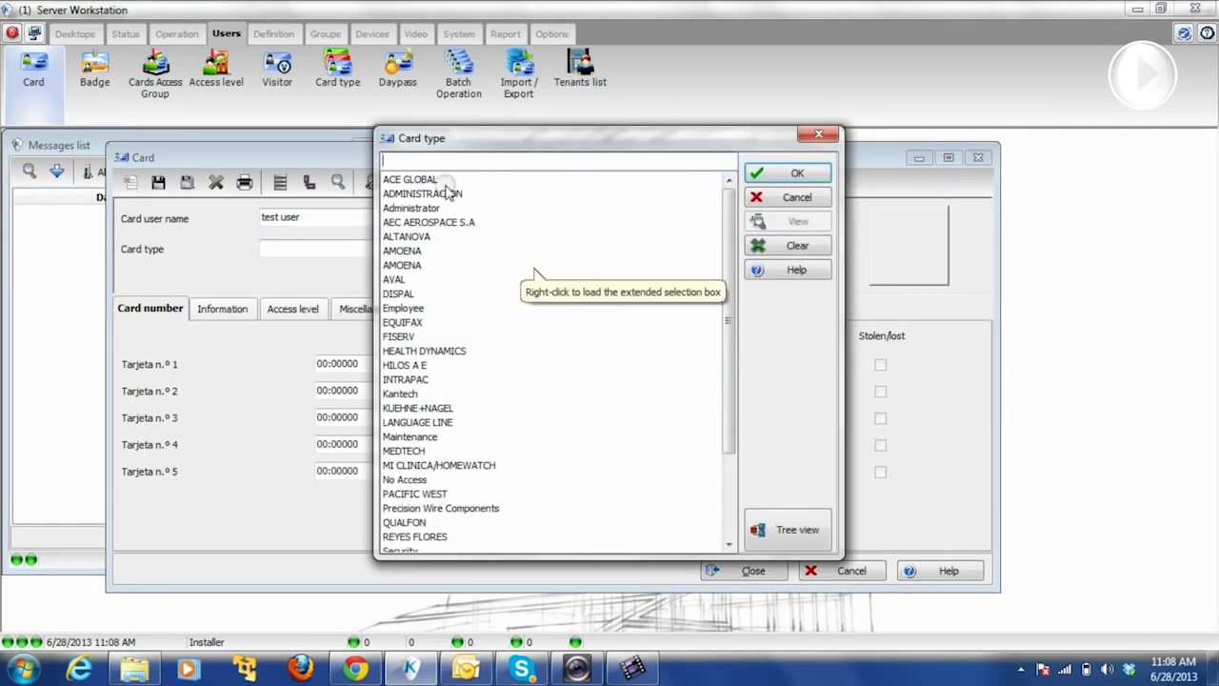
drag(721, 239, 733, 218)
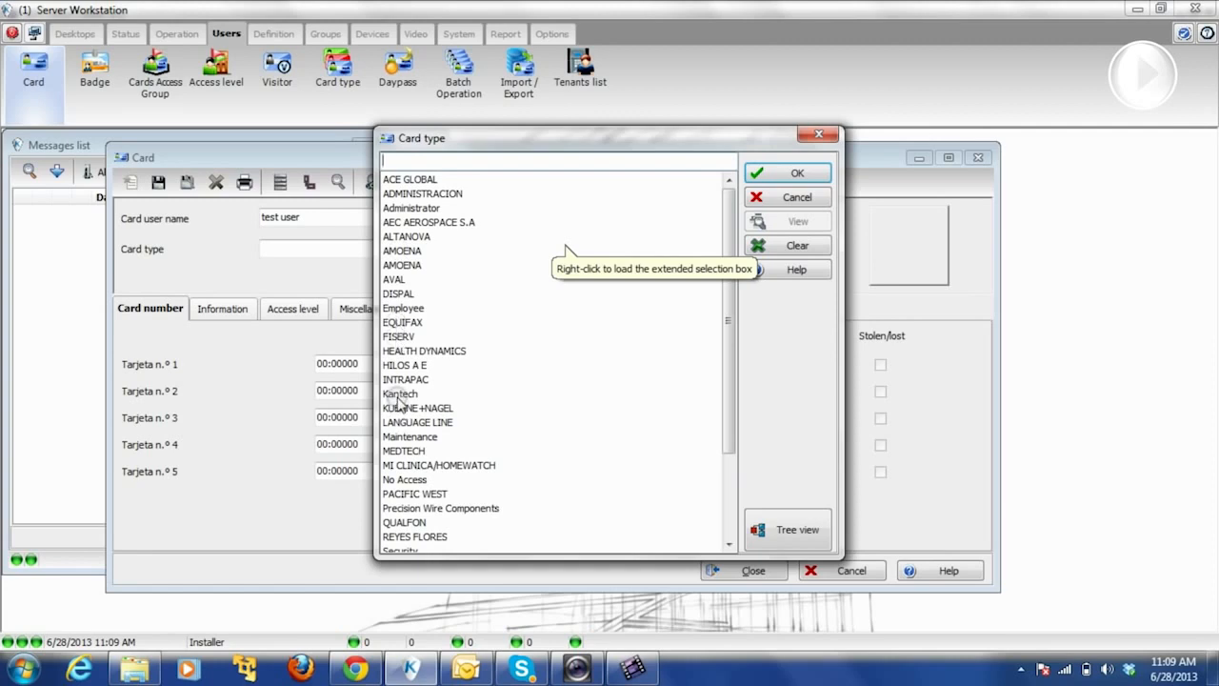
drag(724, 412, 722, 512)
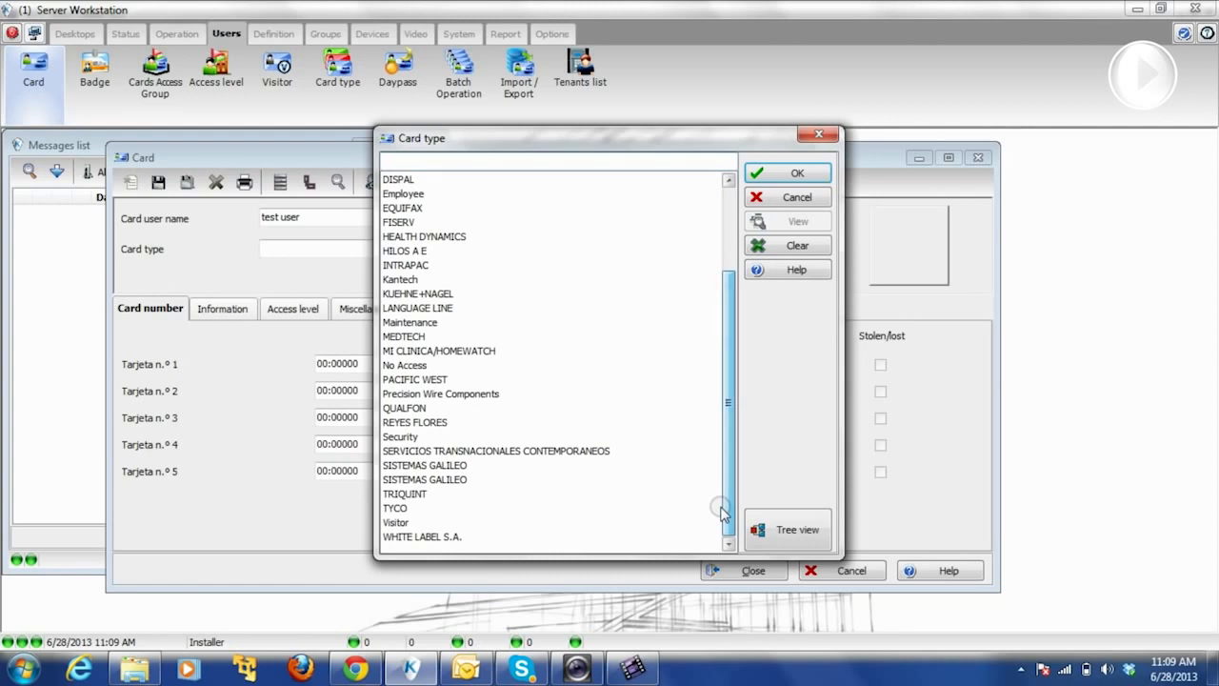
click(797, 198)
click(401, 250)
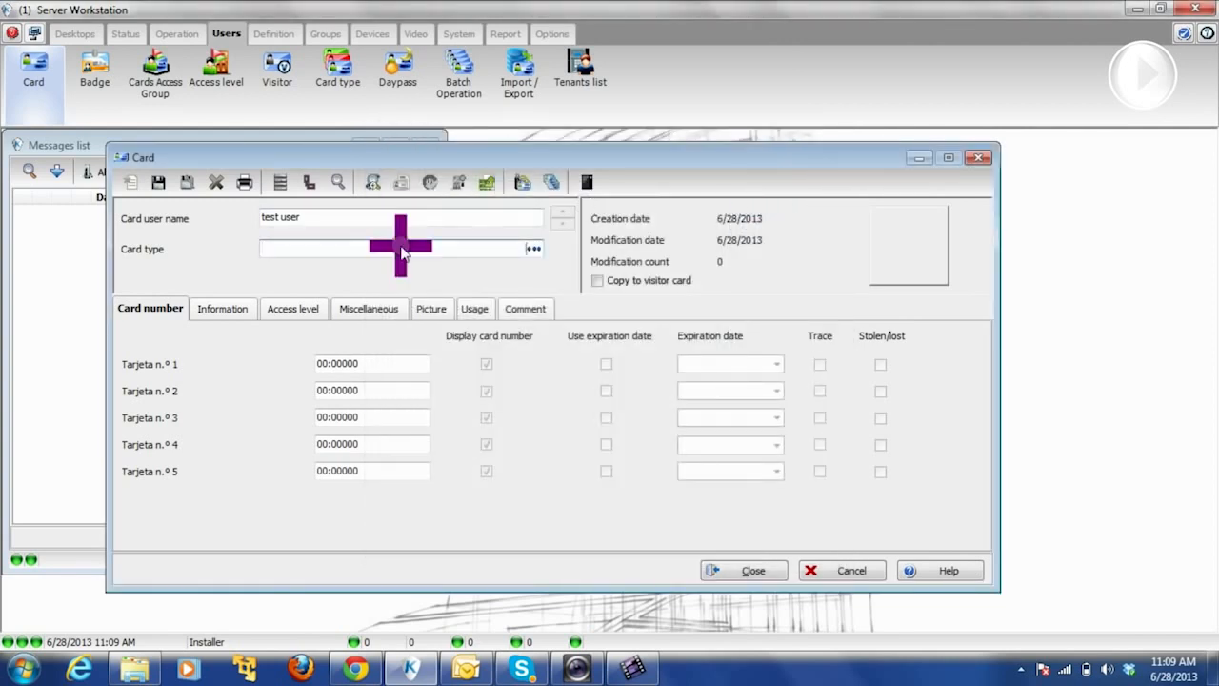
- Create and save a new card type named 'Tech support' in both English name fields
right_click(401, 250)
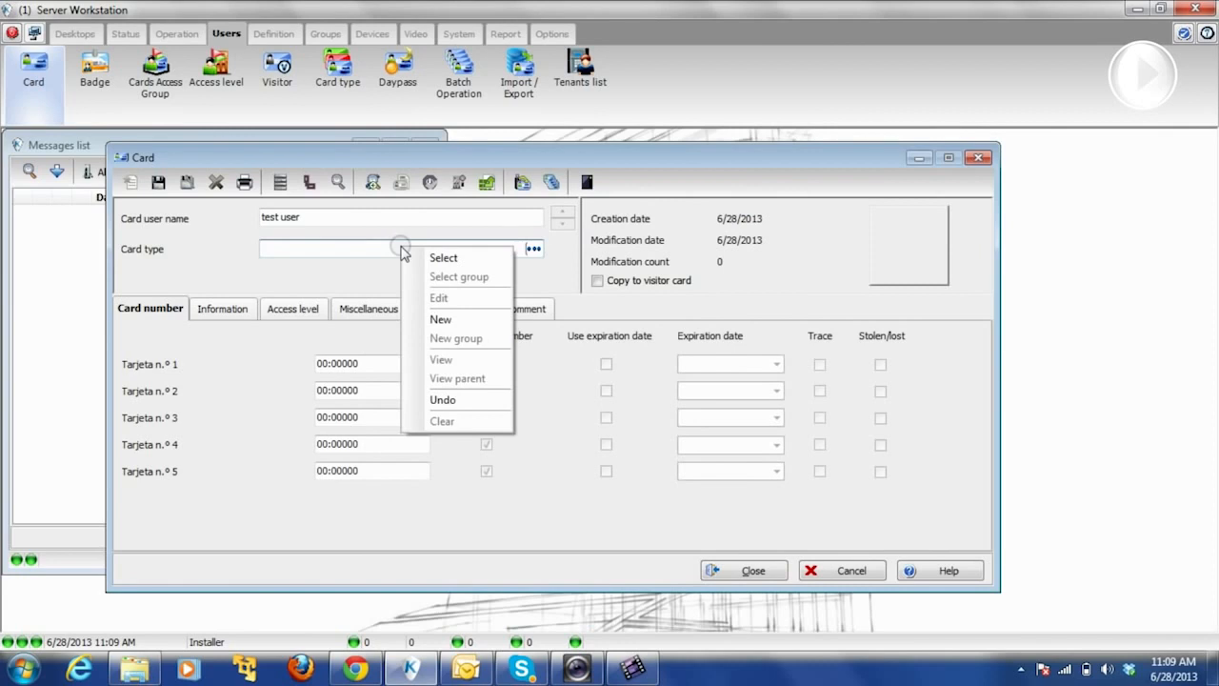
click(438, 320)
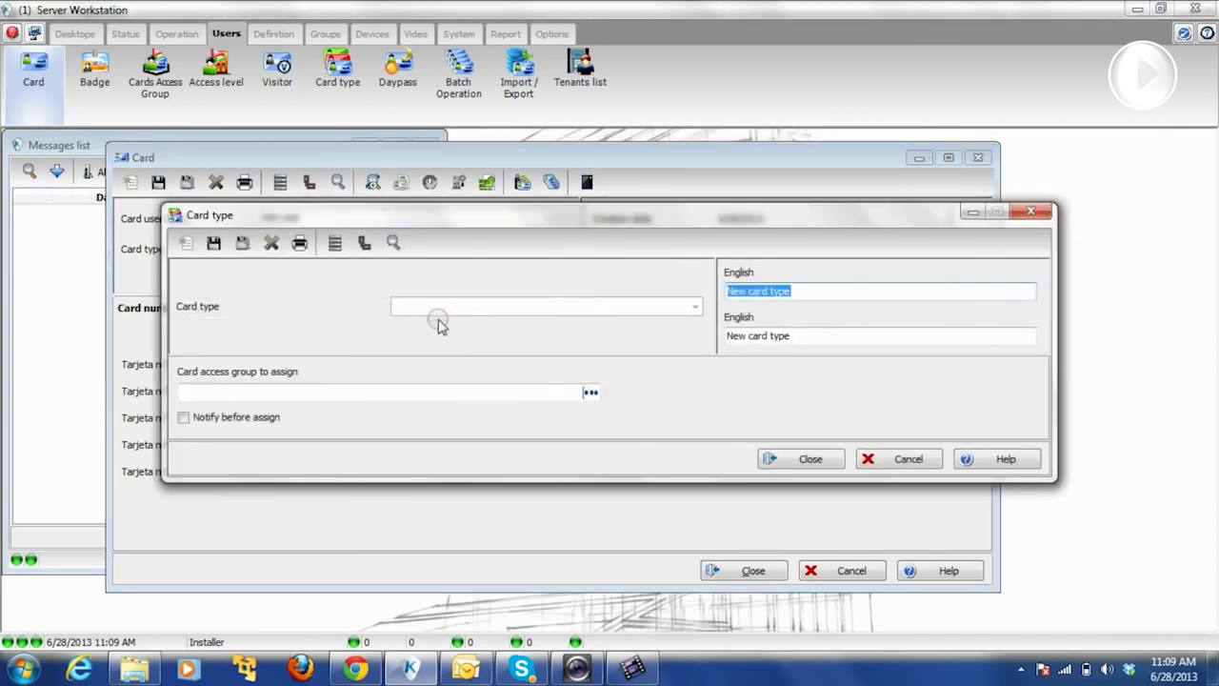
key(Caps_Lock)
text(TA)
text(ec)
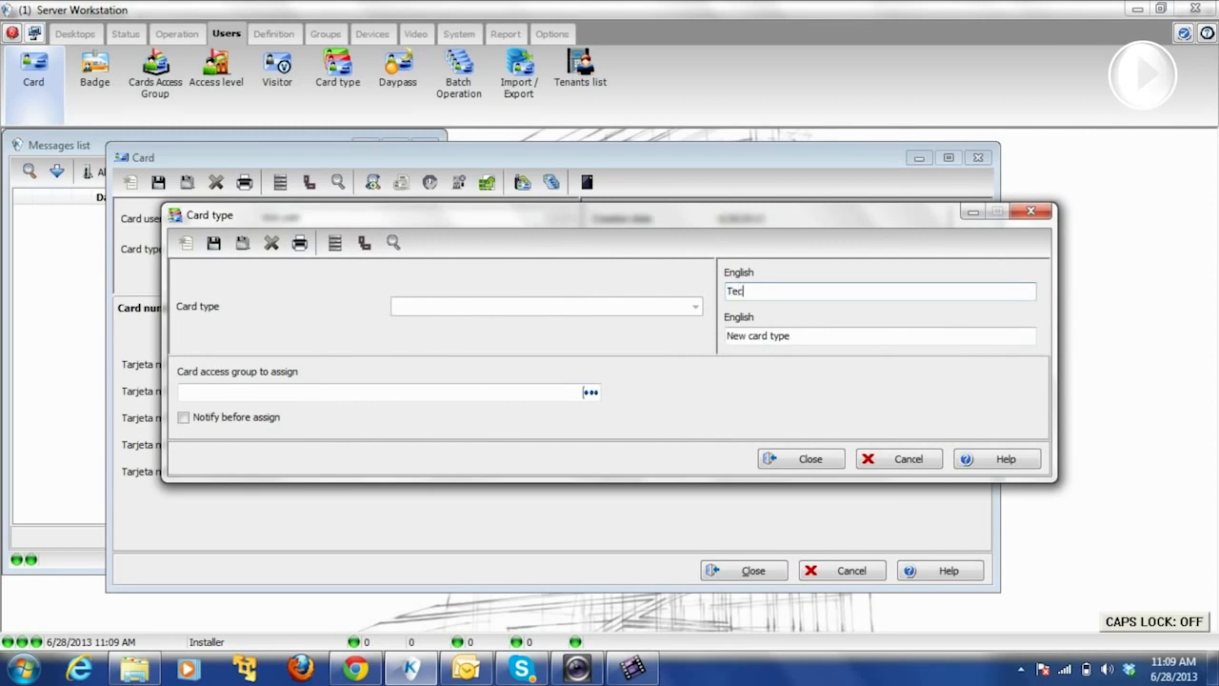
text(h support)
key(Tab)
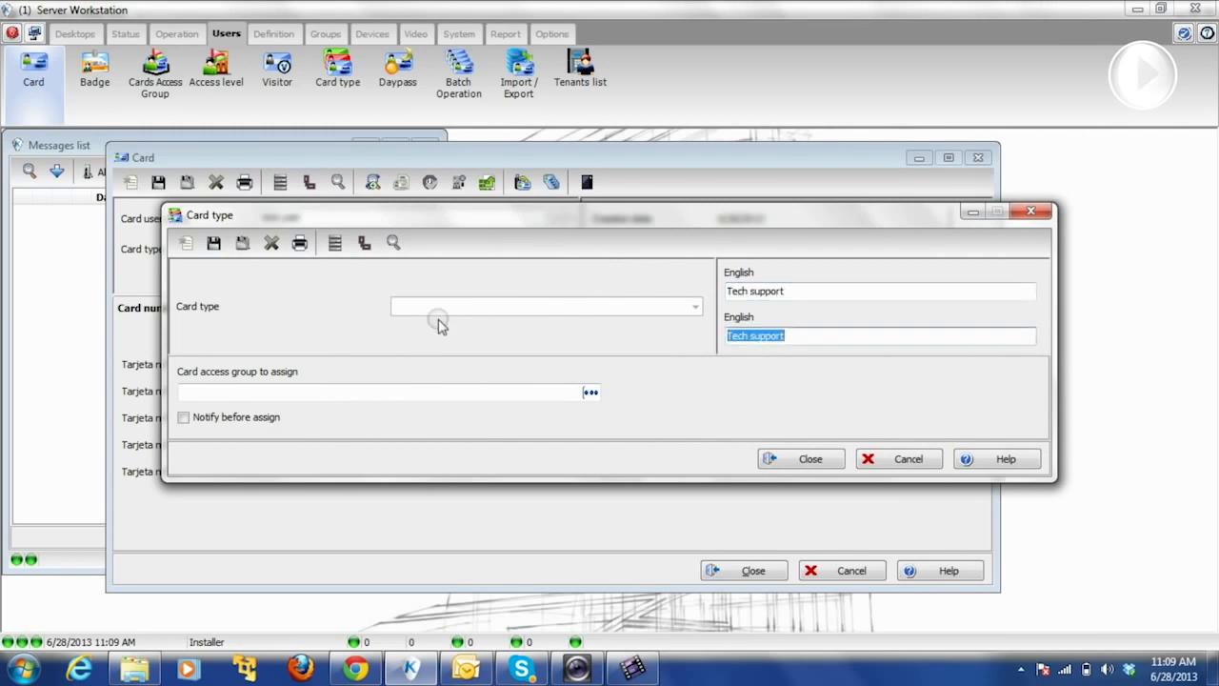
click(213, 243)
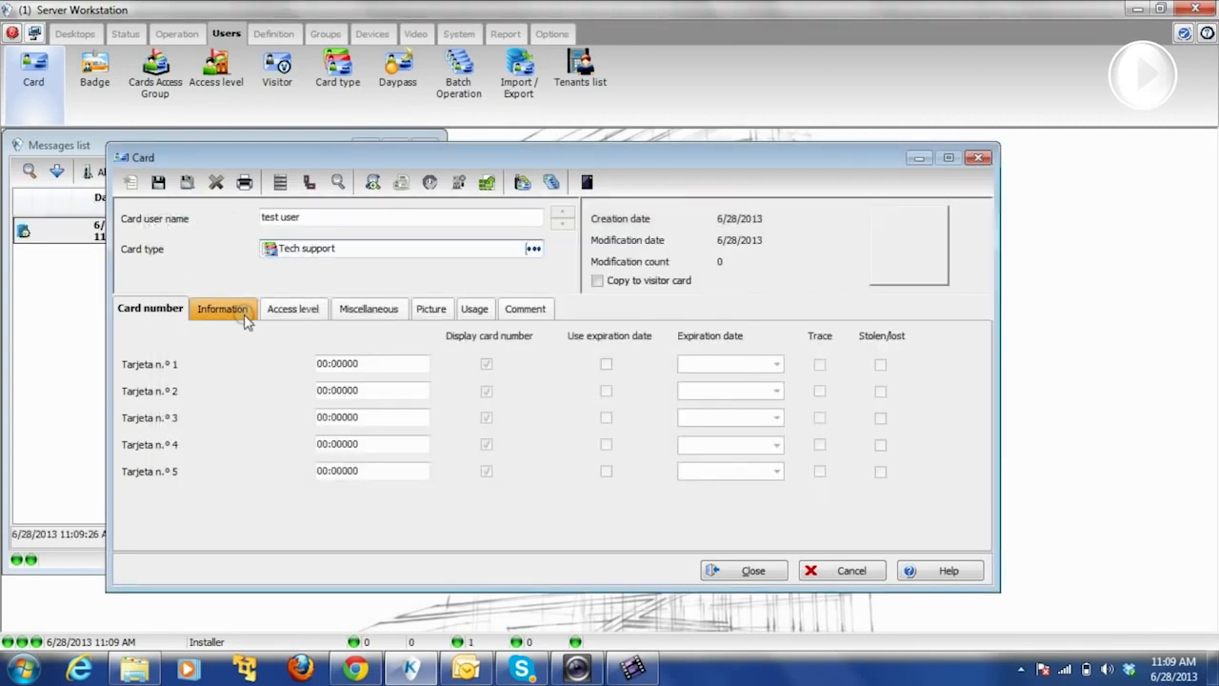
- Enter AB:54321 as card number 1 and show the card's Information fields
drag(324, 363, 294, 366)
text(AB:)
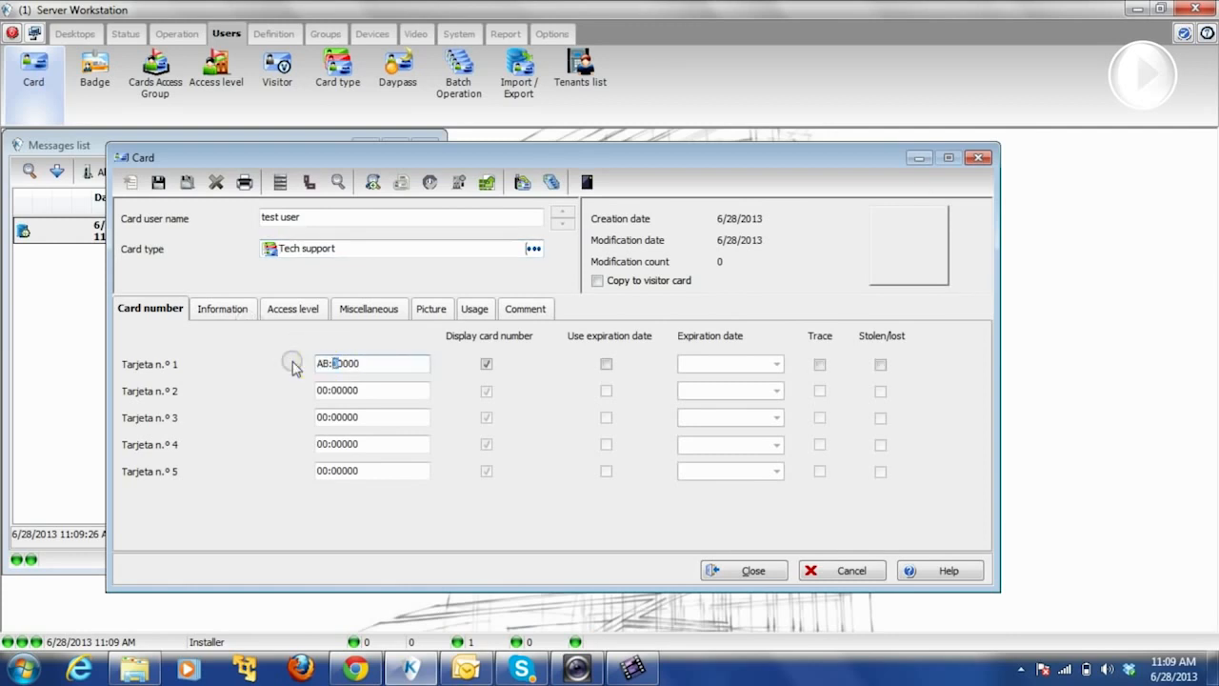
text(54321)
click(242, 313)
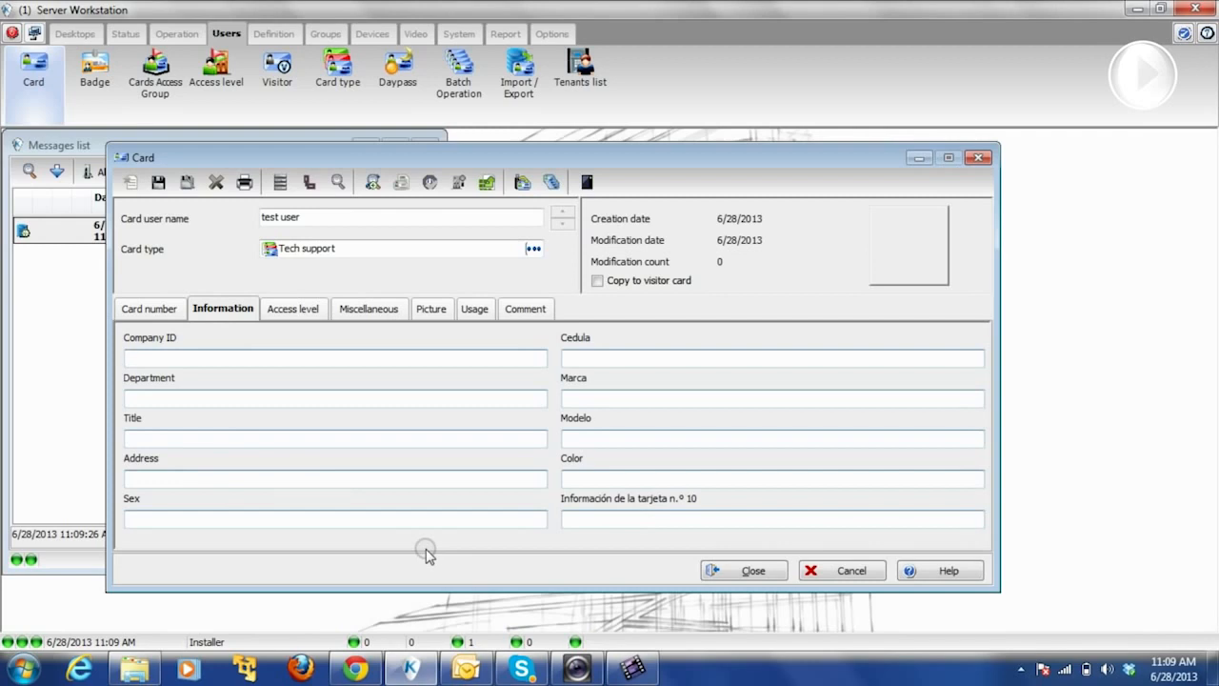
- Enter 'tech support' as the Department and 'kantech' as the Company ID
double_click(148, 341)
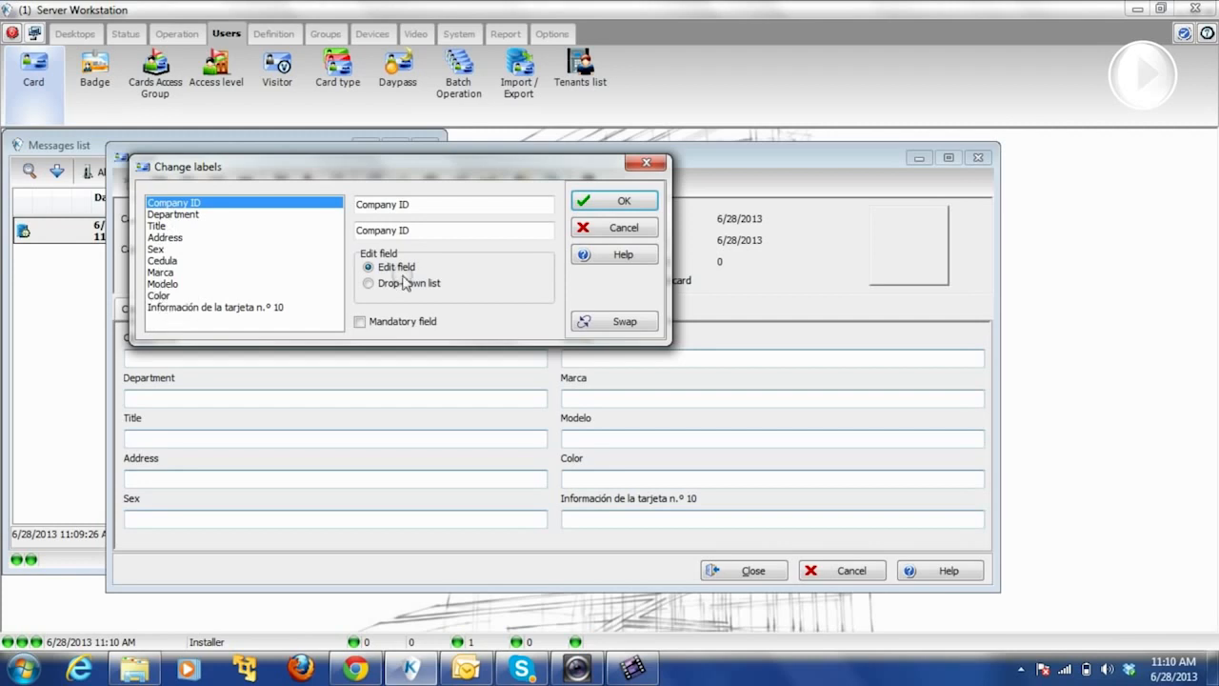
click(589, 230)
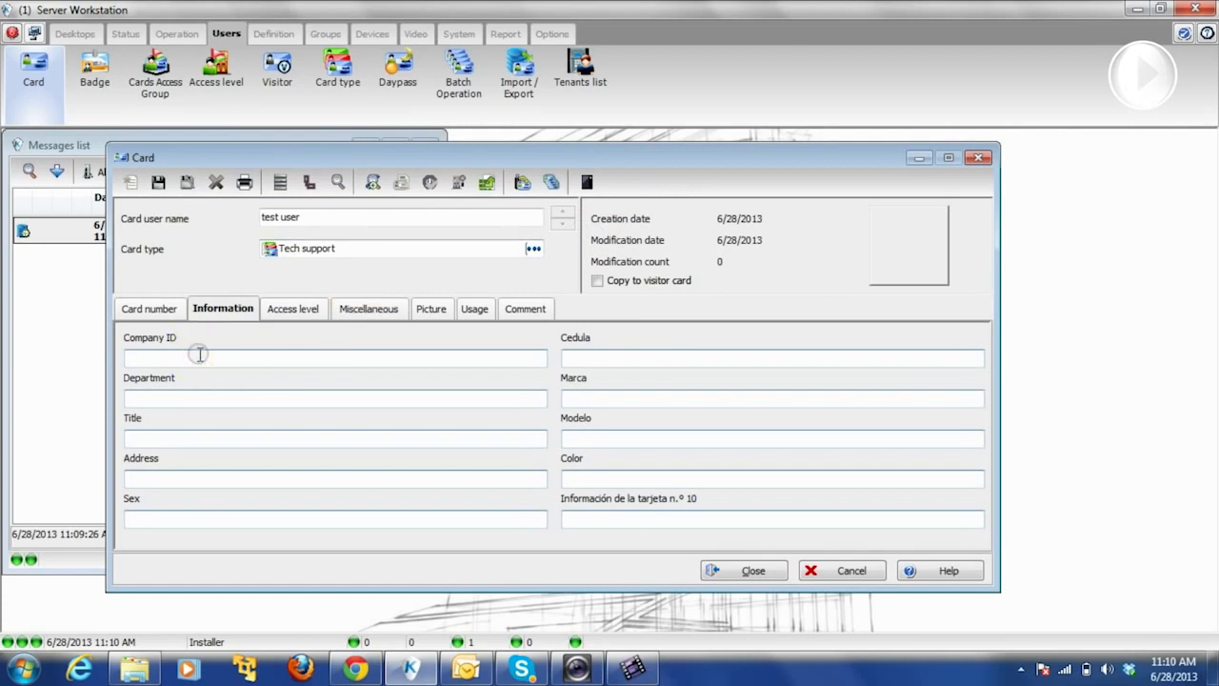
text(Tech suppor)
key(shift+Tab)
text(kan)
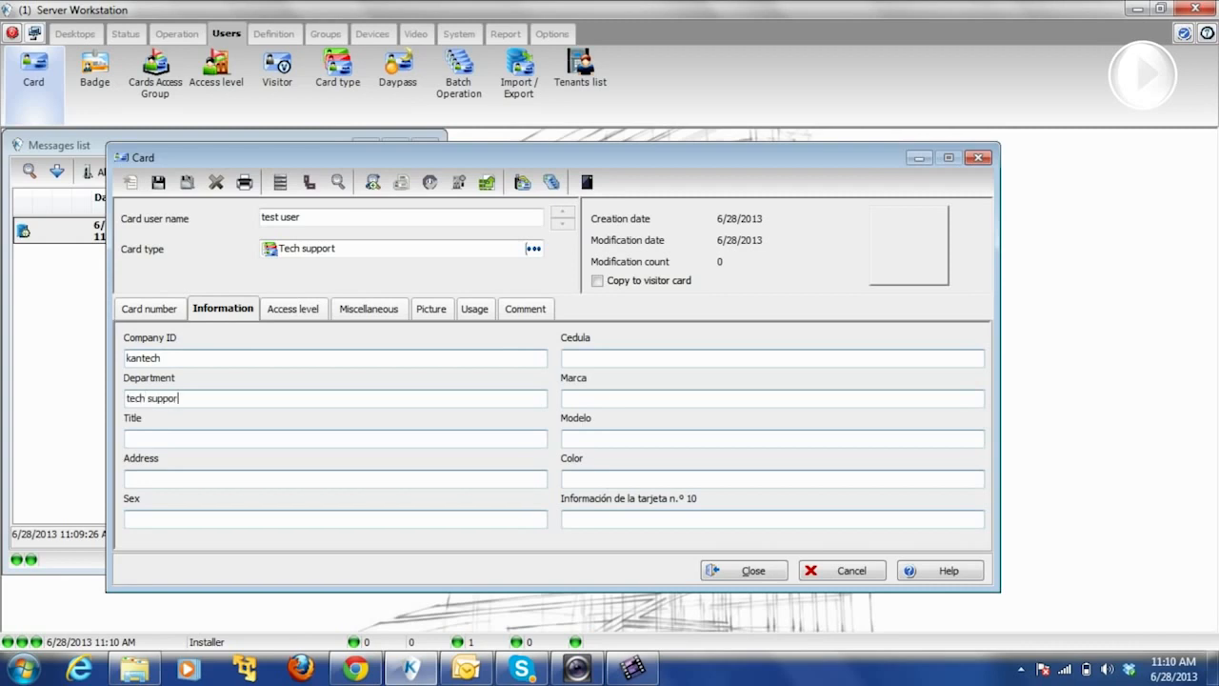
- Fill in Title 'agent', Sex 'male' and Marca 'cadillac'
click(171, 436)
text(agent)
click(157, 517)
text(male)
click(593, 399)
text(cadillac)
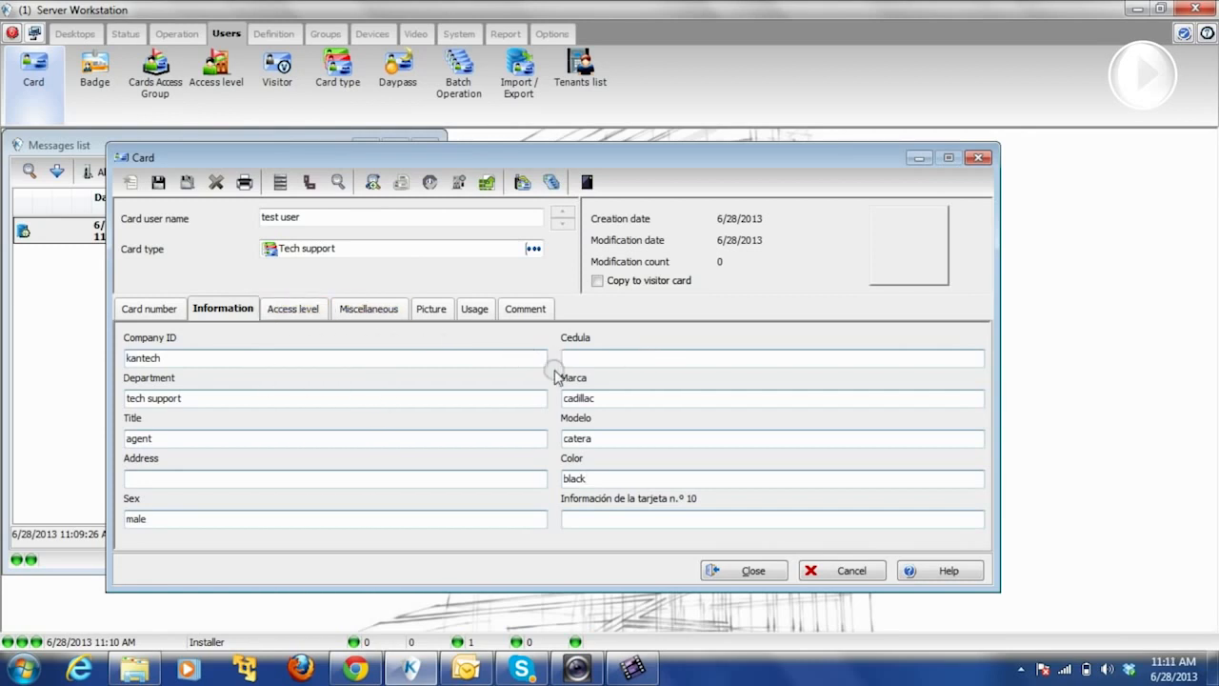
- Give the card the 'ProjectX - Always valid, all doors' access level
click(303, 311)
click(580, 347)
click(594, 349)
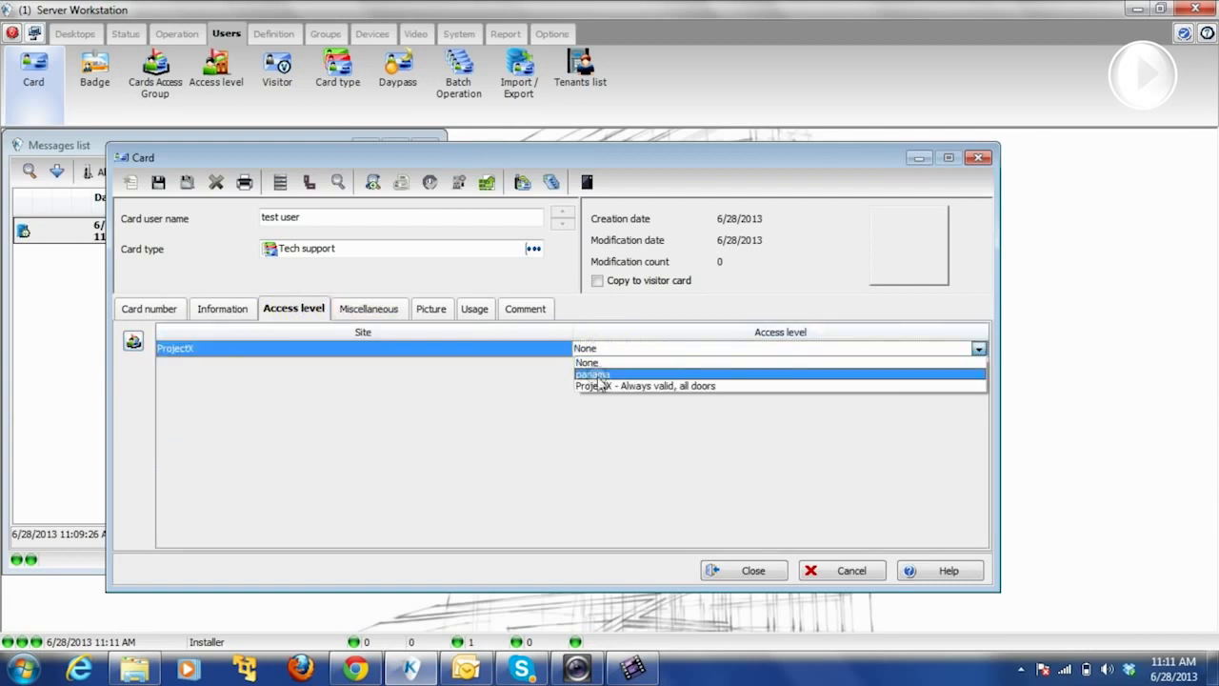
click(599, 386)
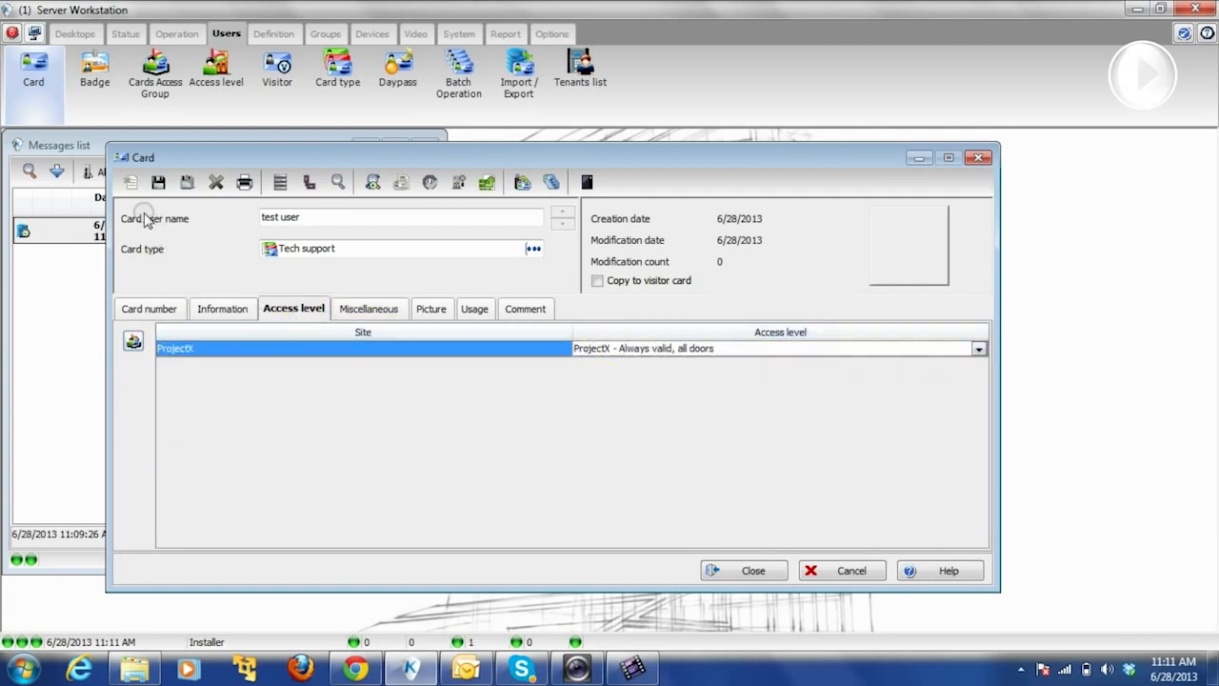
- Set the card's end date to 7/28/2013 and have it deleted when expired
click(364, 310)
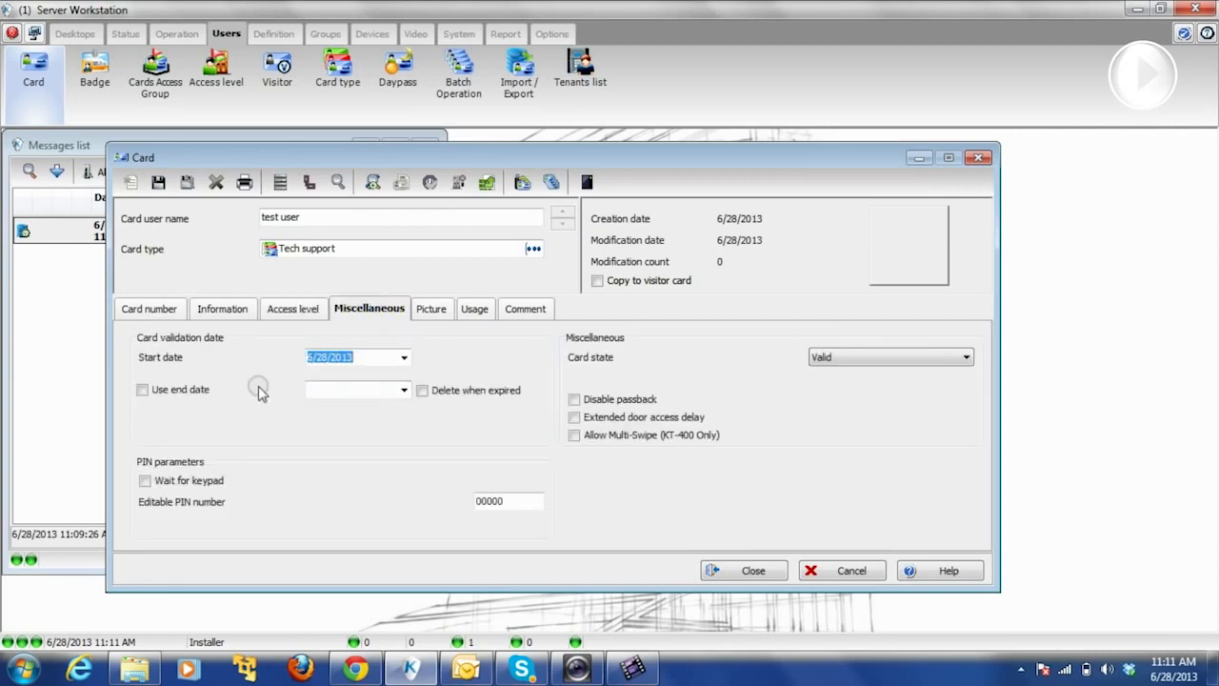
click(142, 390)
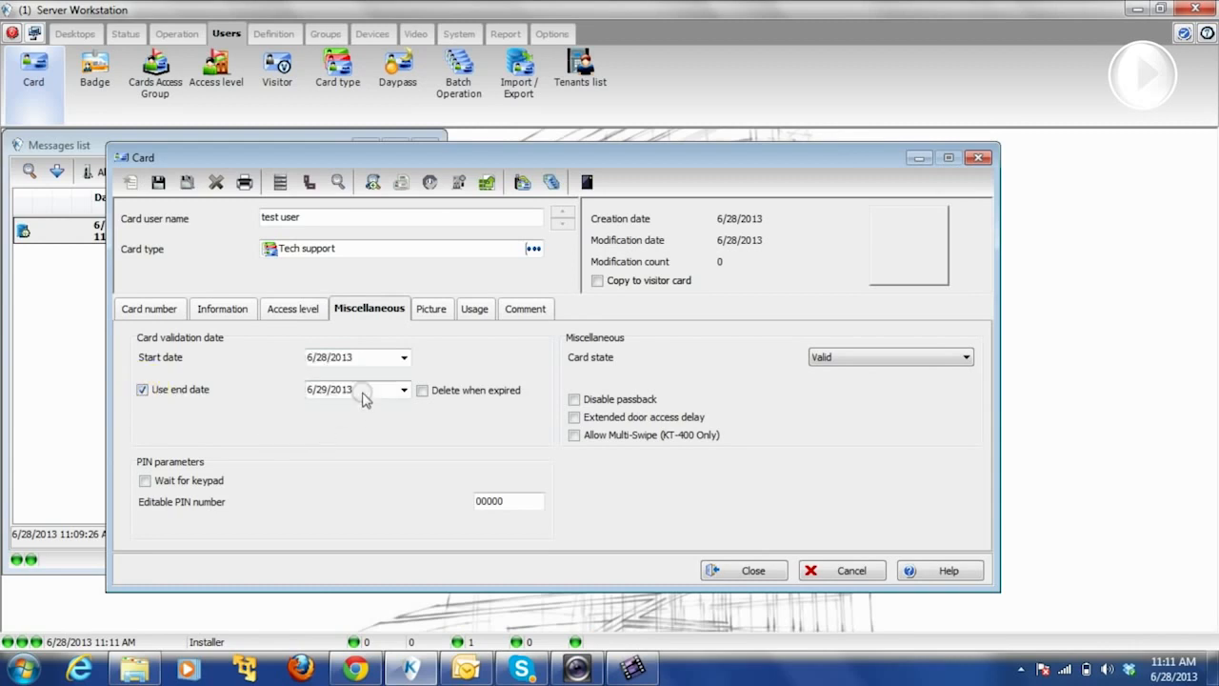
click(404, 390)
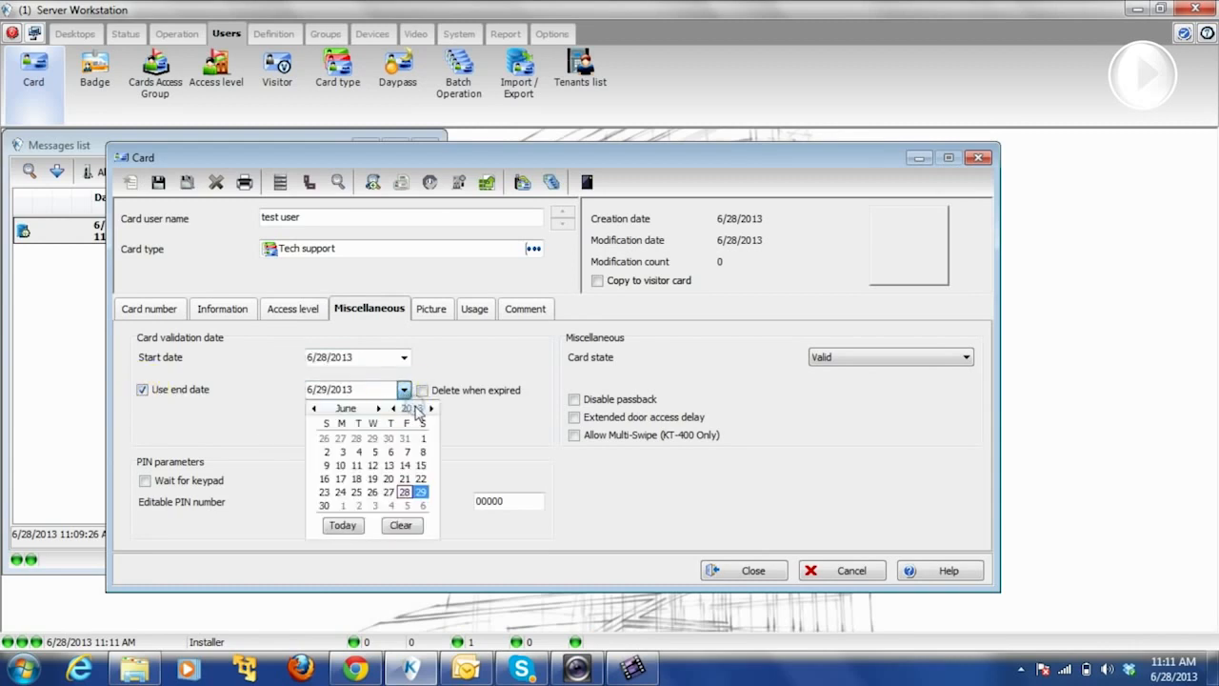
click(378, 408)
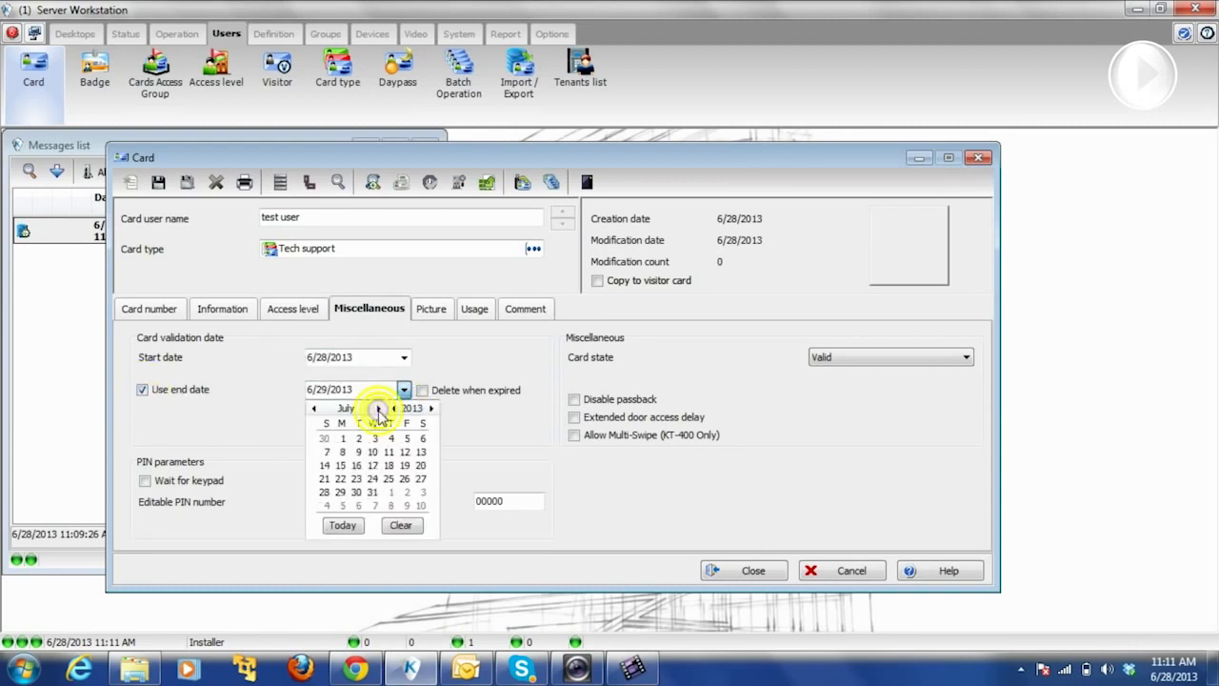
click(325, 492)
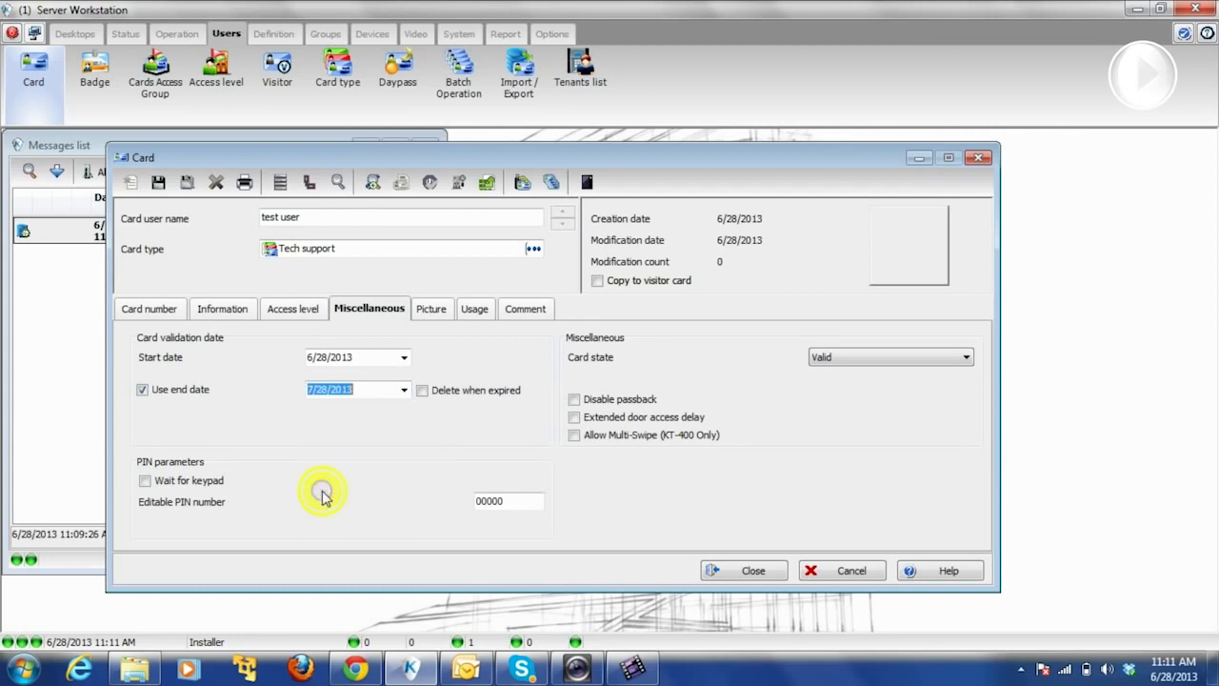
click(422, 391)
click(428, 310)
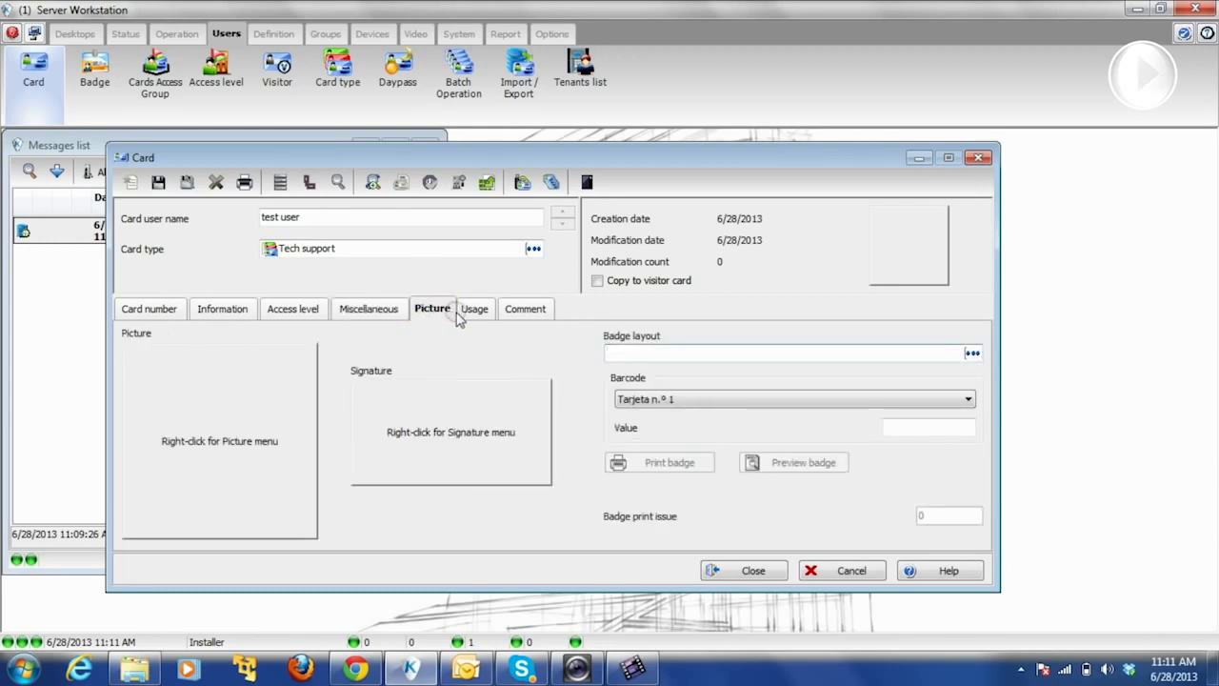
- Review the usage restriction and comment sections, then save the test user card
click(464, 313)
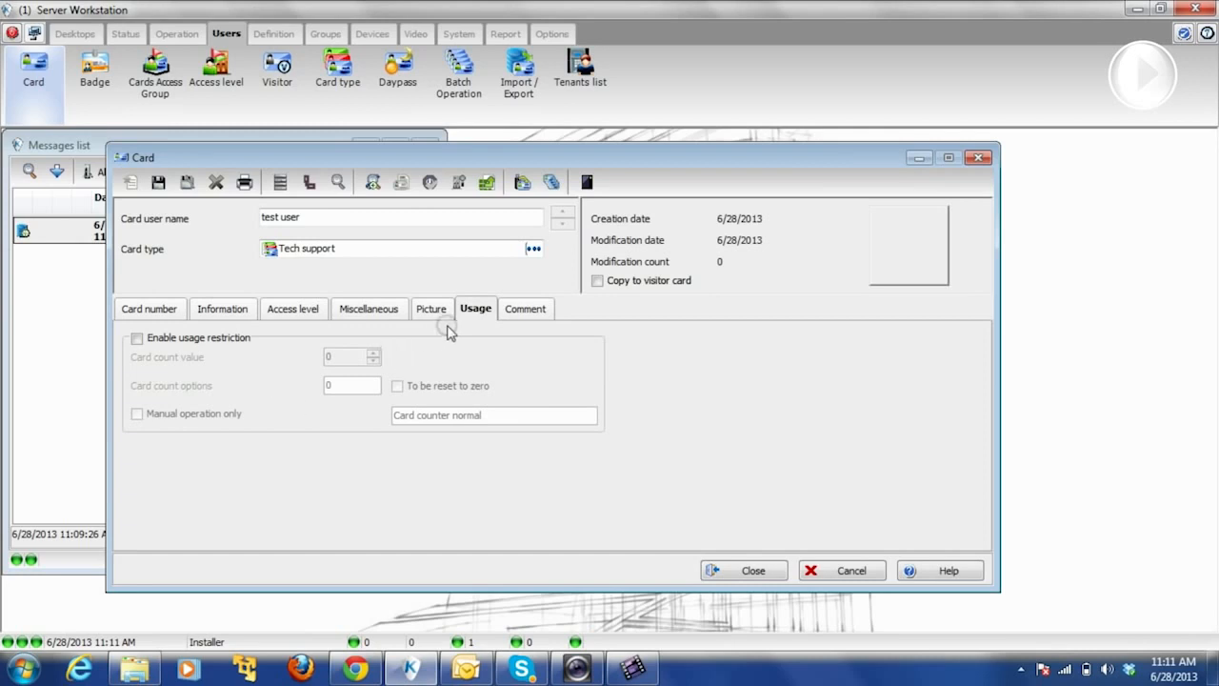
click(544, 311)
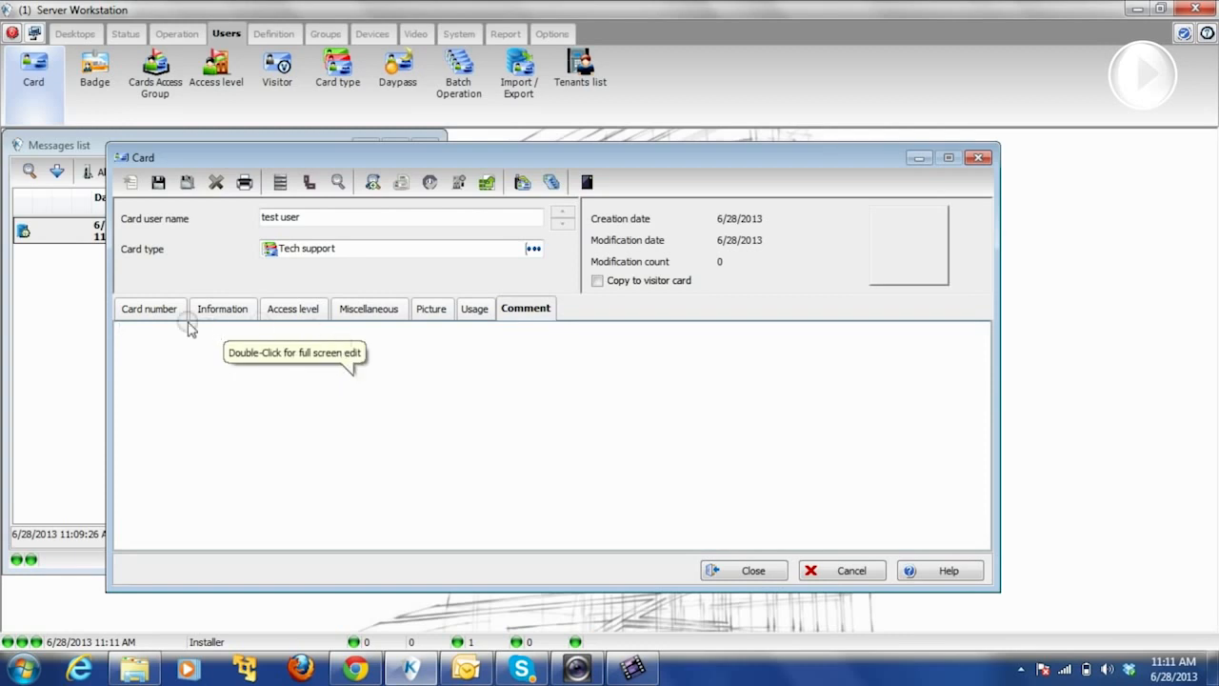
click(139, 306)
click(158, 183)
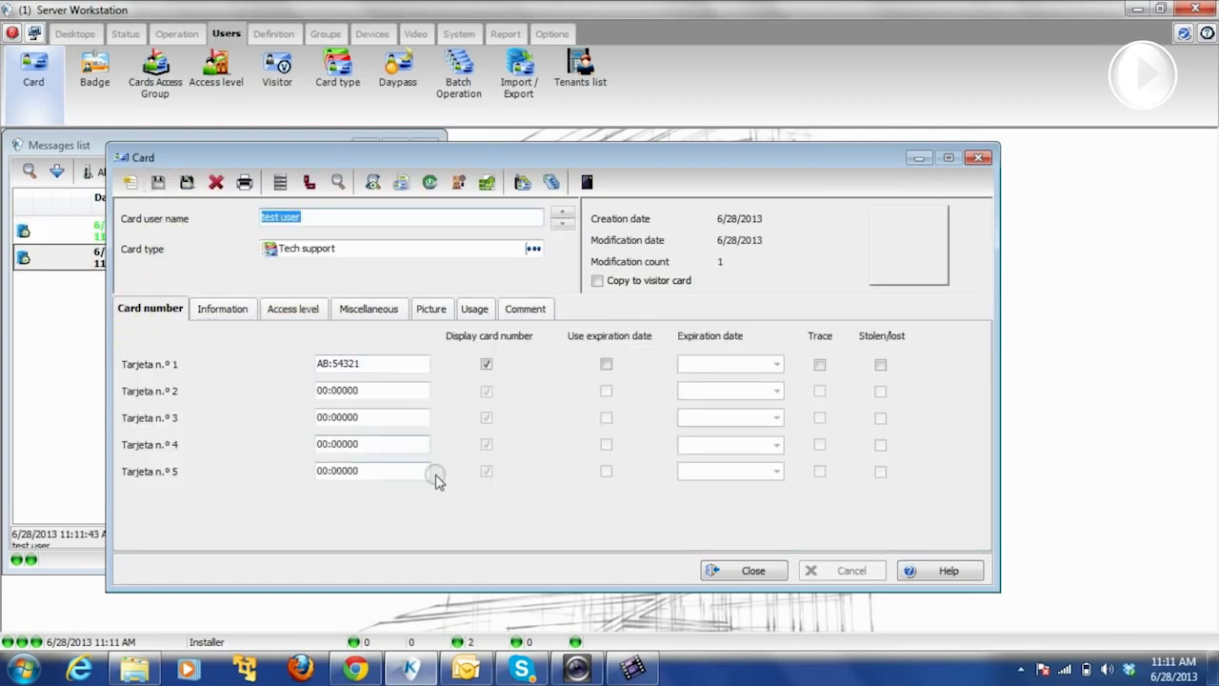
- Step through the stored card records to the card that has no card type
click(564, 218)
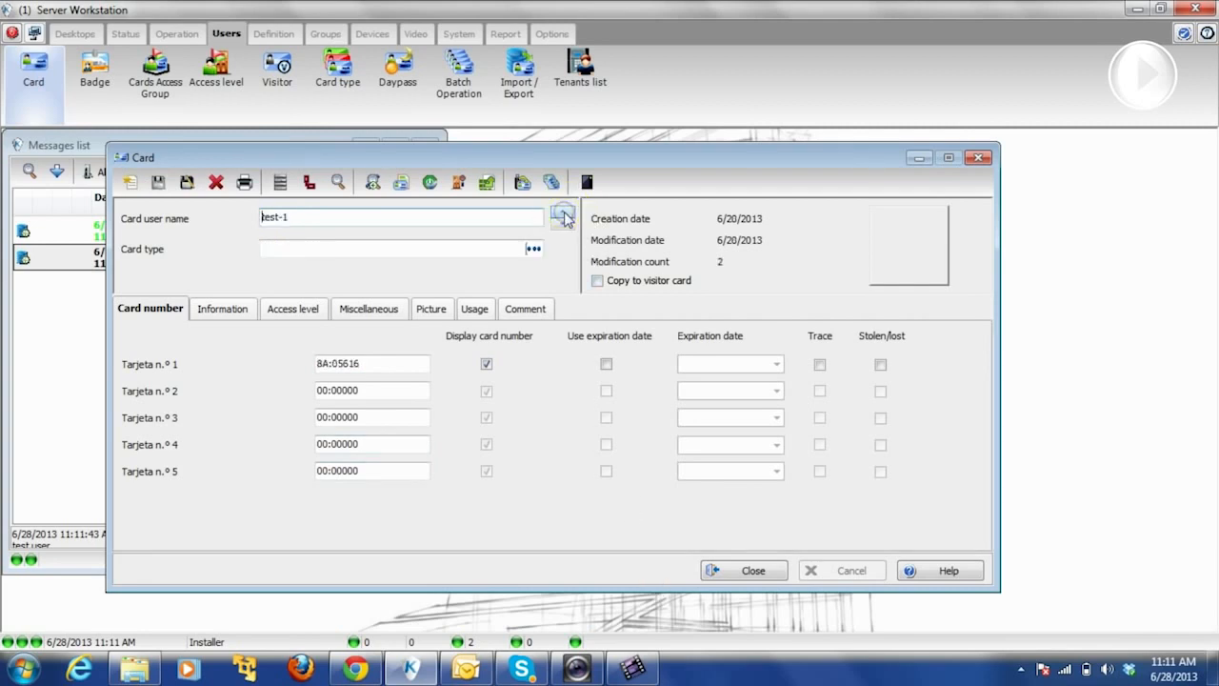
click(563, 228)
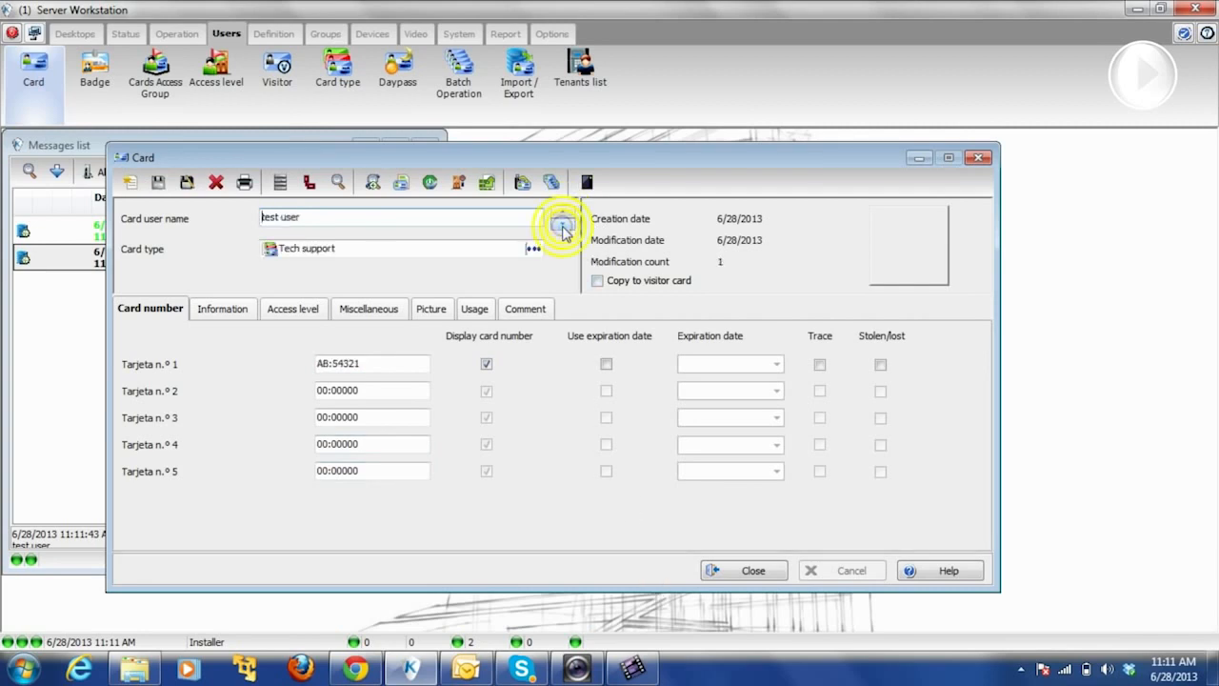
click(563, 229)
click(563, 229)
click(563, 229)
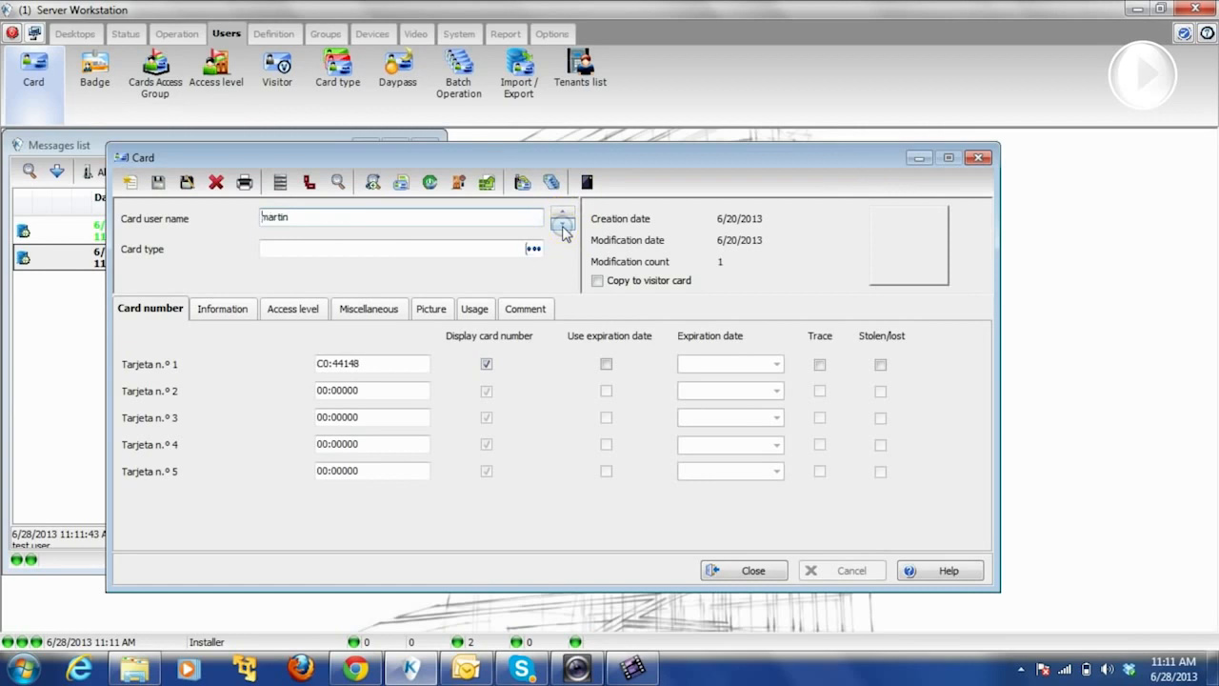
click(563, 229)
click(563, 228)
click(562, 225)
click(562, 221)
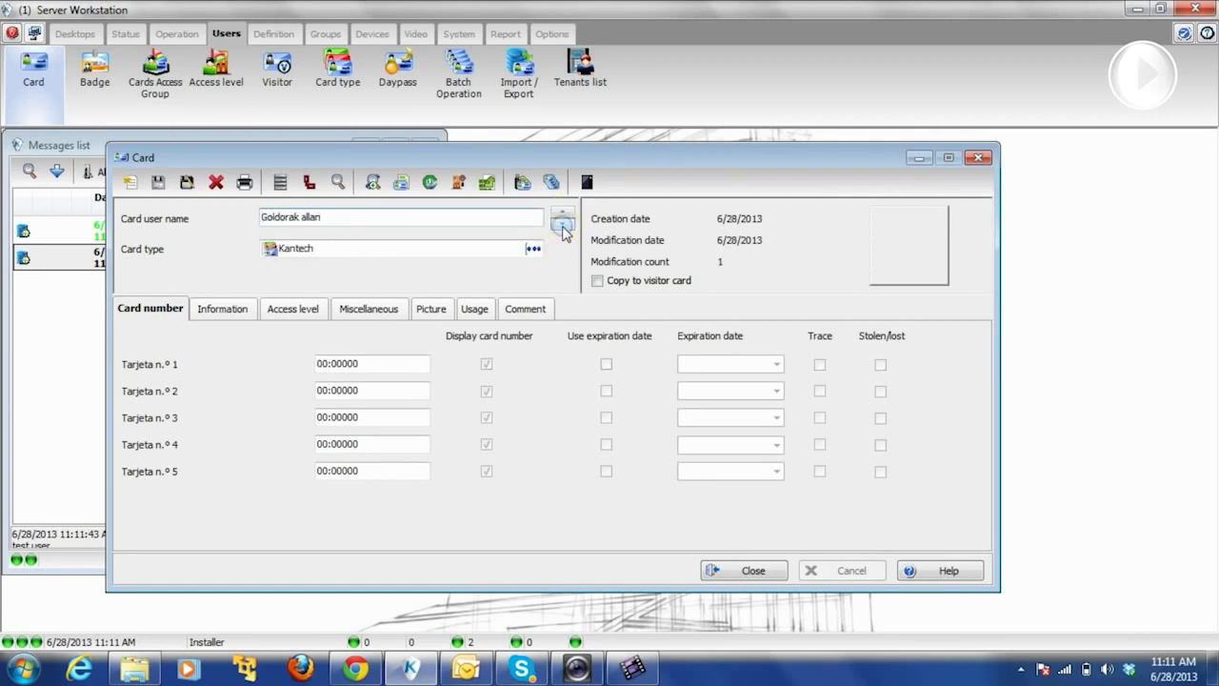
click(565, 216)
click(565, 215)
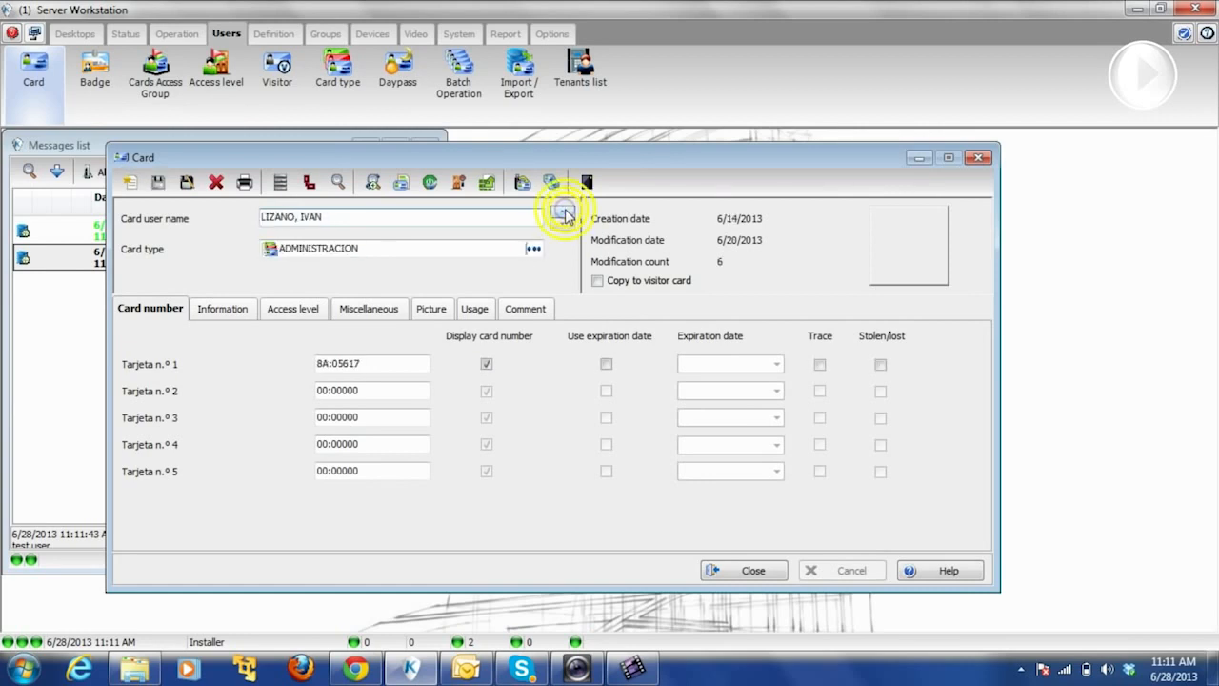
click(565, 215)
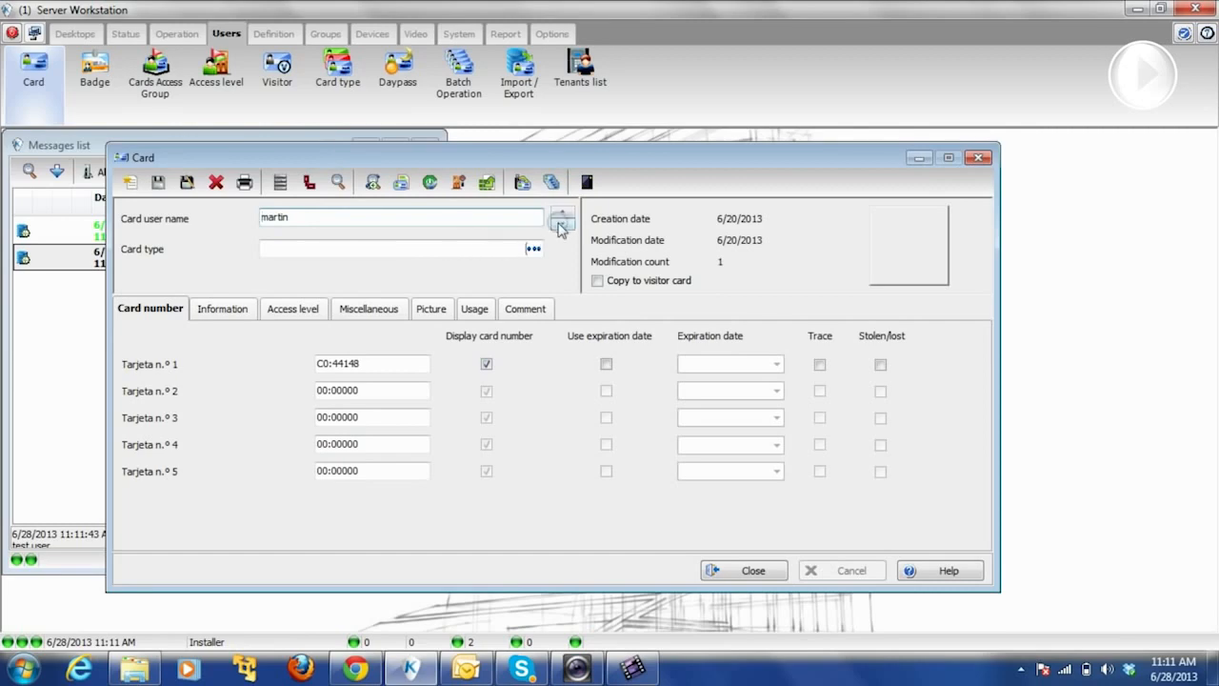
click(564, 215)
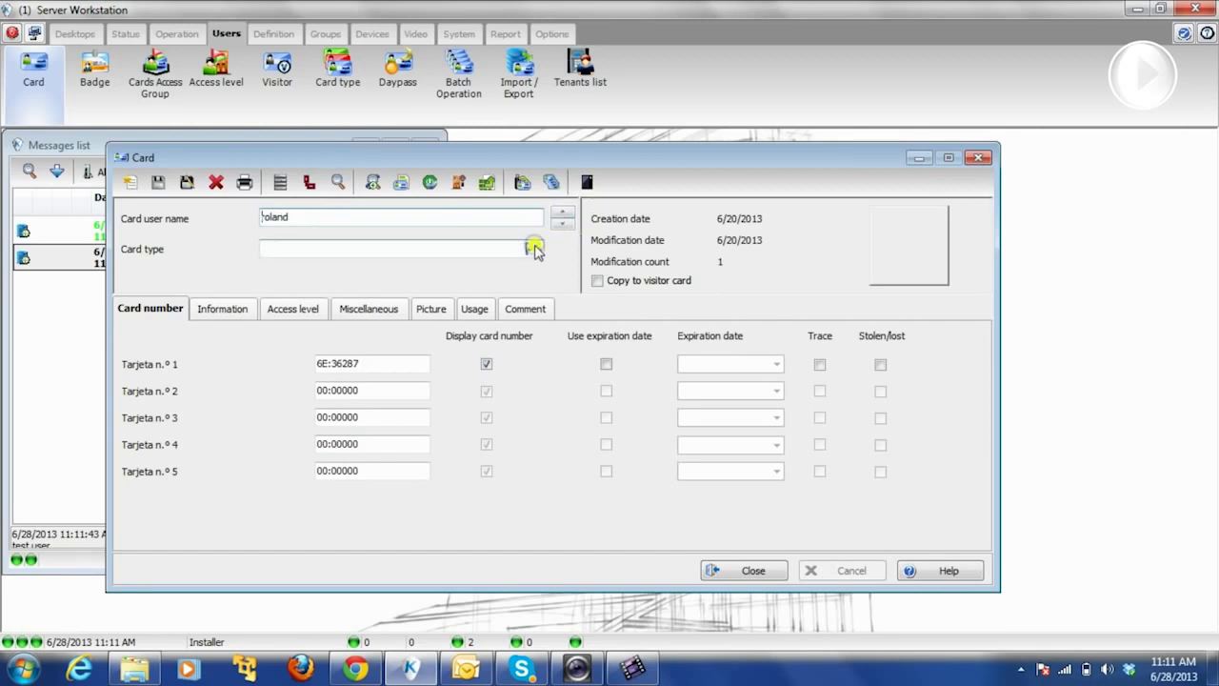
- Assign the Kantech card type to that card and save it
click(532, 252)
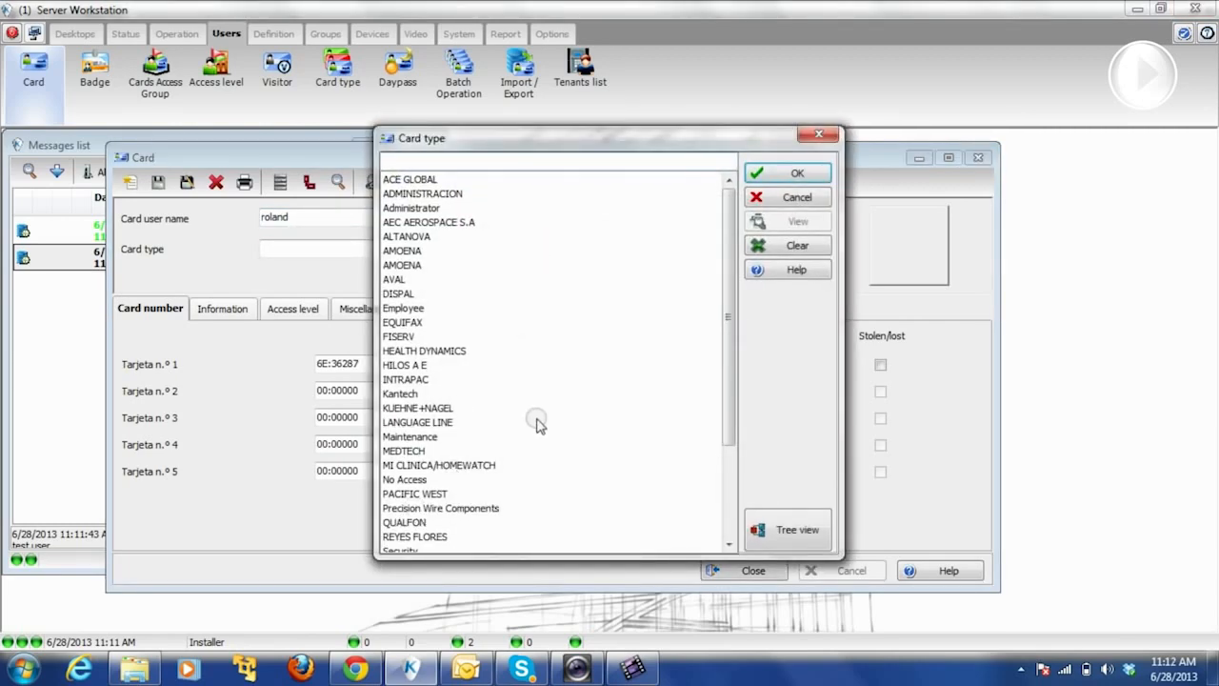
drag(728, 329, 647, 383)
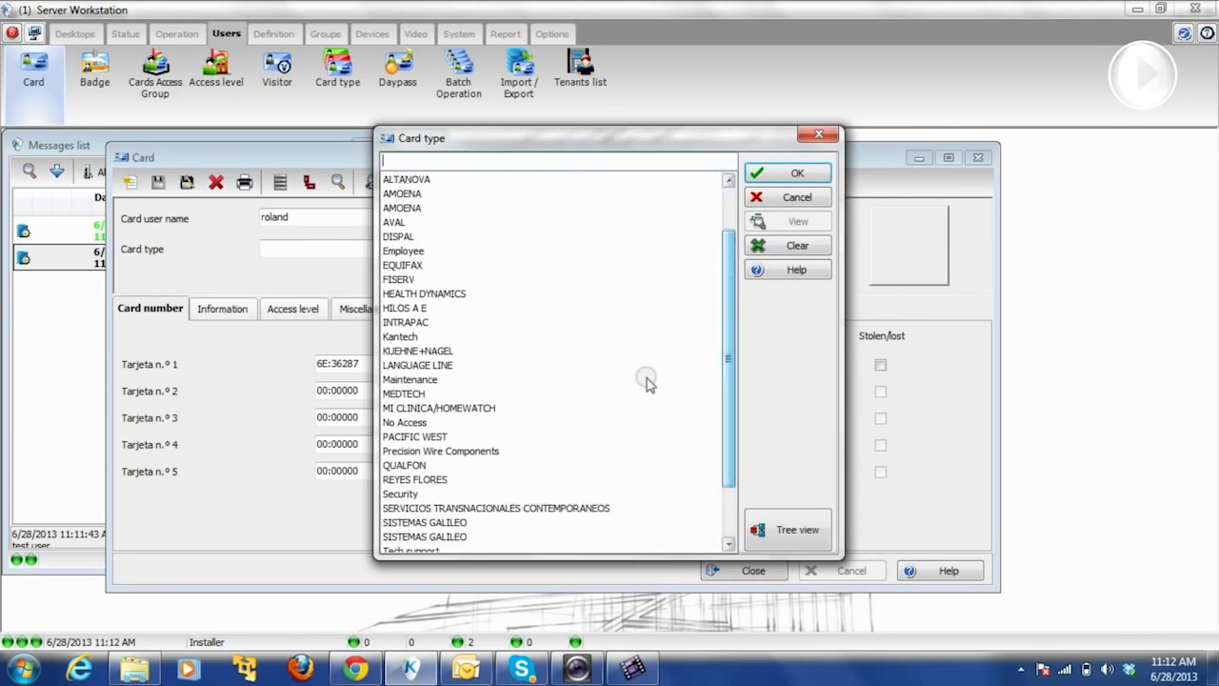
click(400, 337)
click(758, 172)
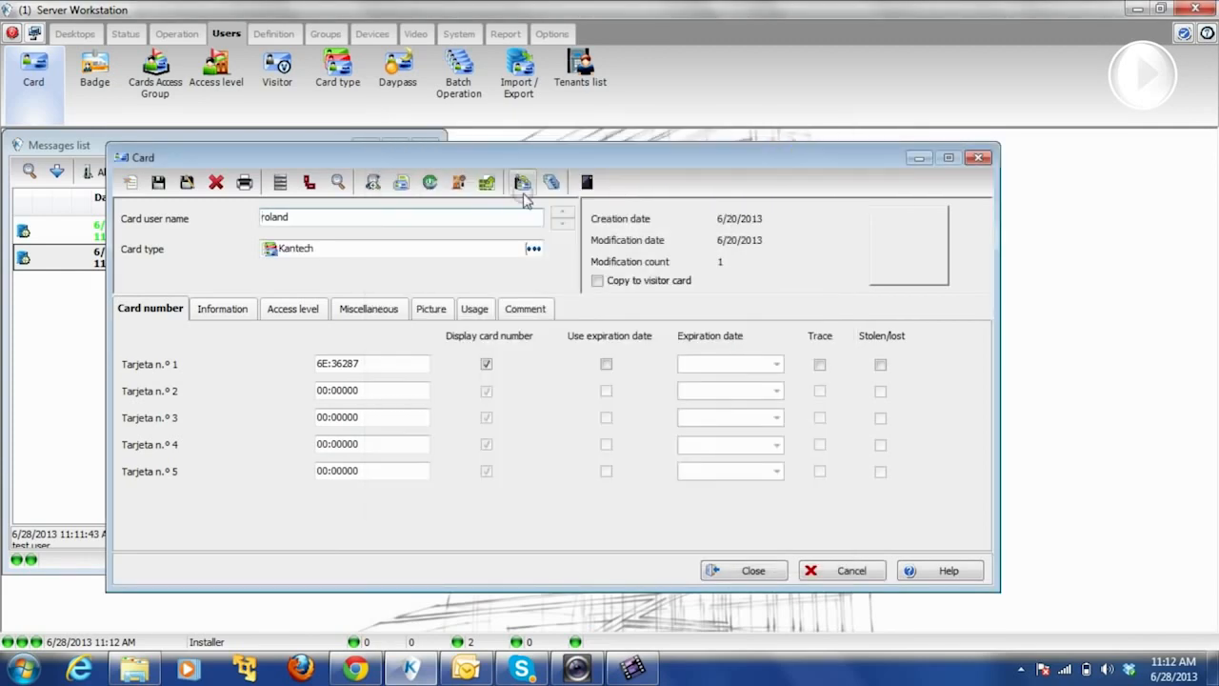
click(158, 182)
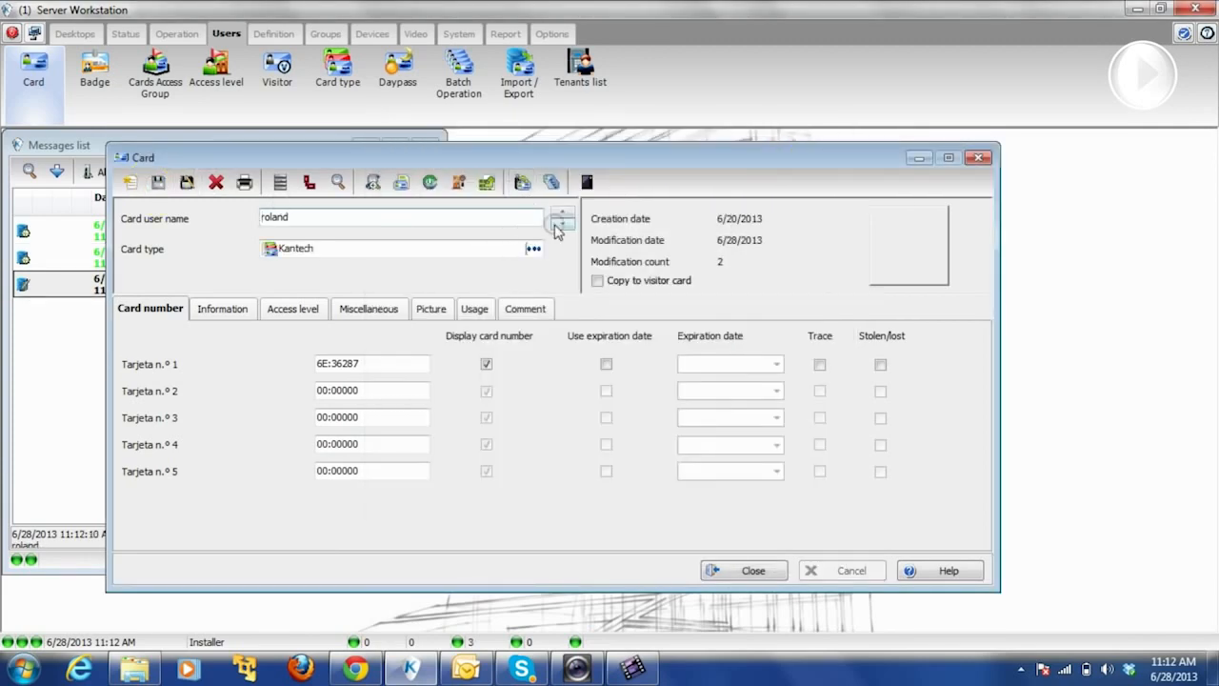
click(560, 213)
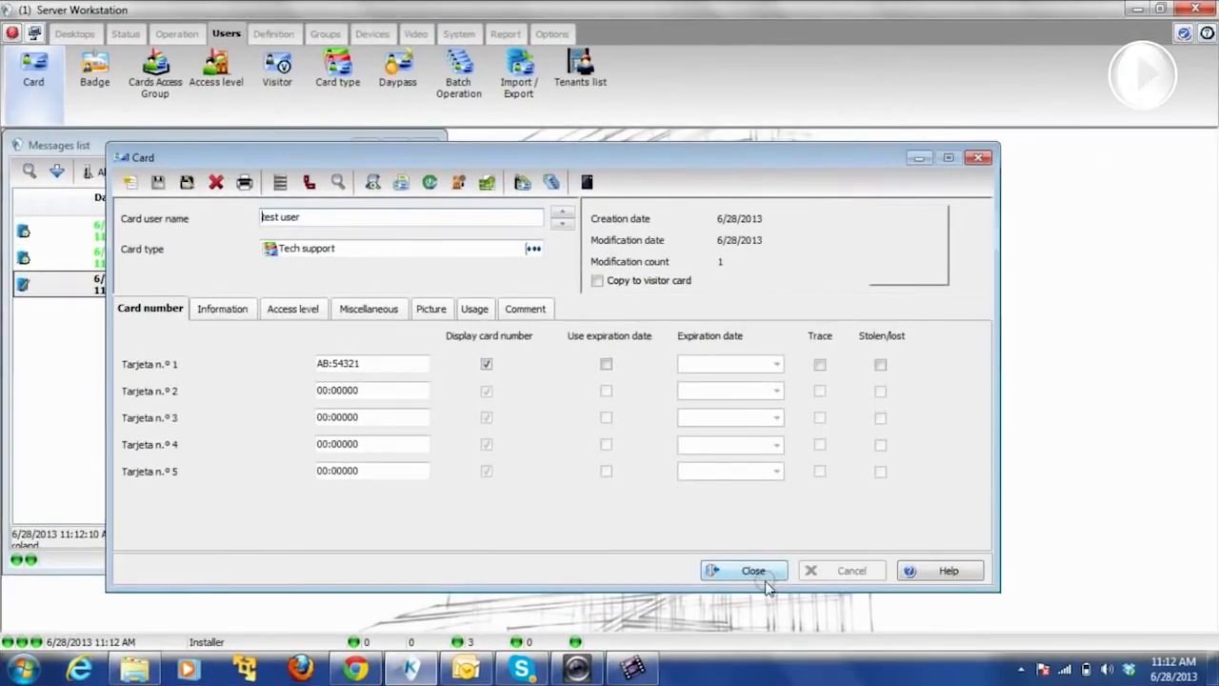
- Close the card record, maximize the Messages list, then reopen a blank Card window
click(700, 486)
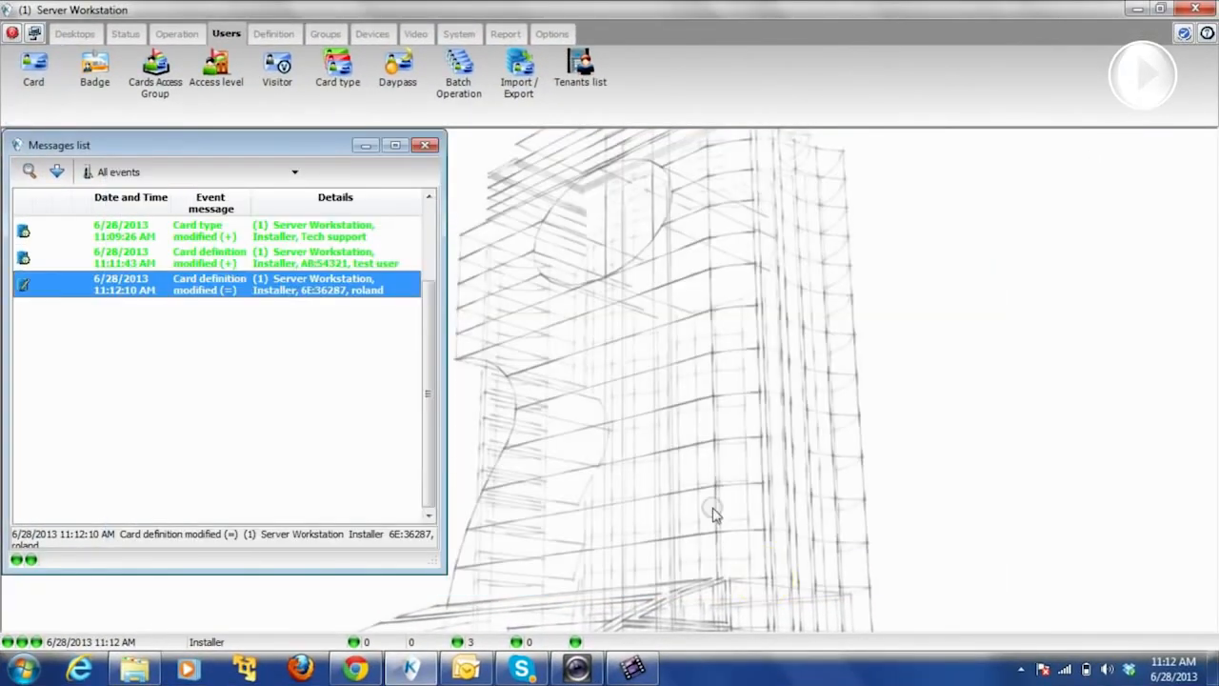
click(395, 145)
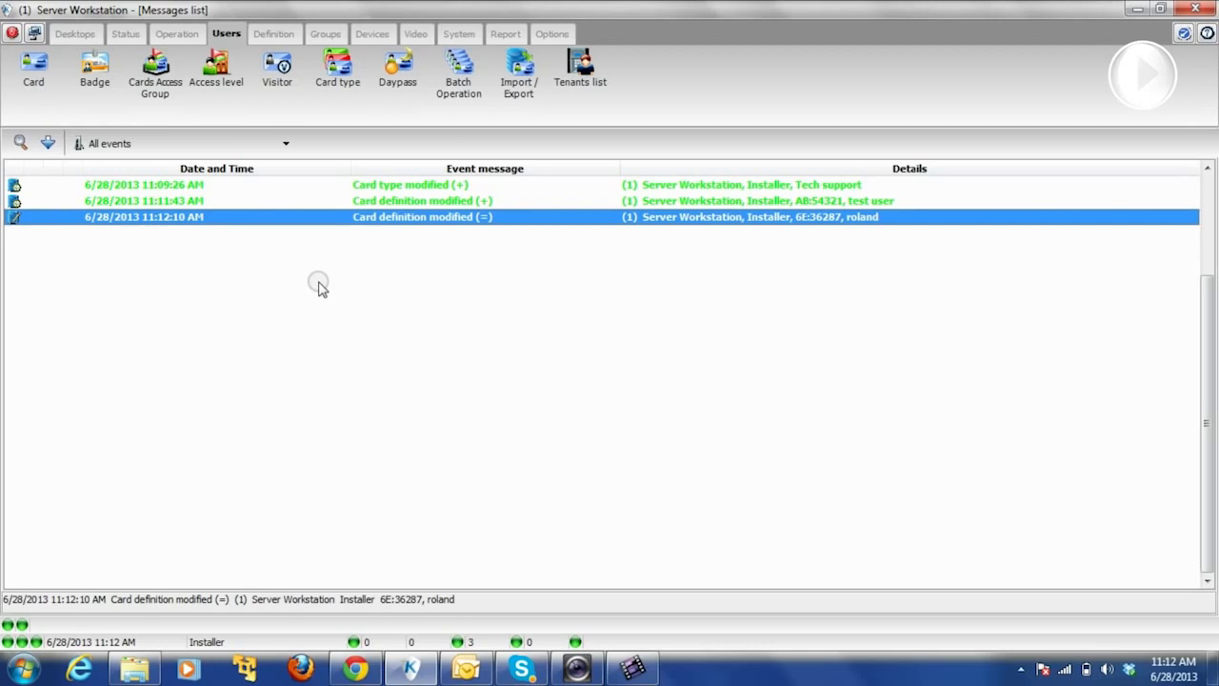
click(227, 33)
click(33, 77)
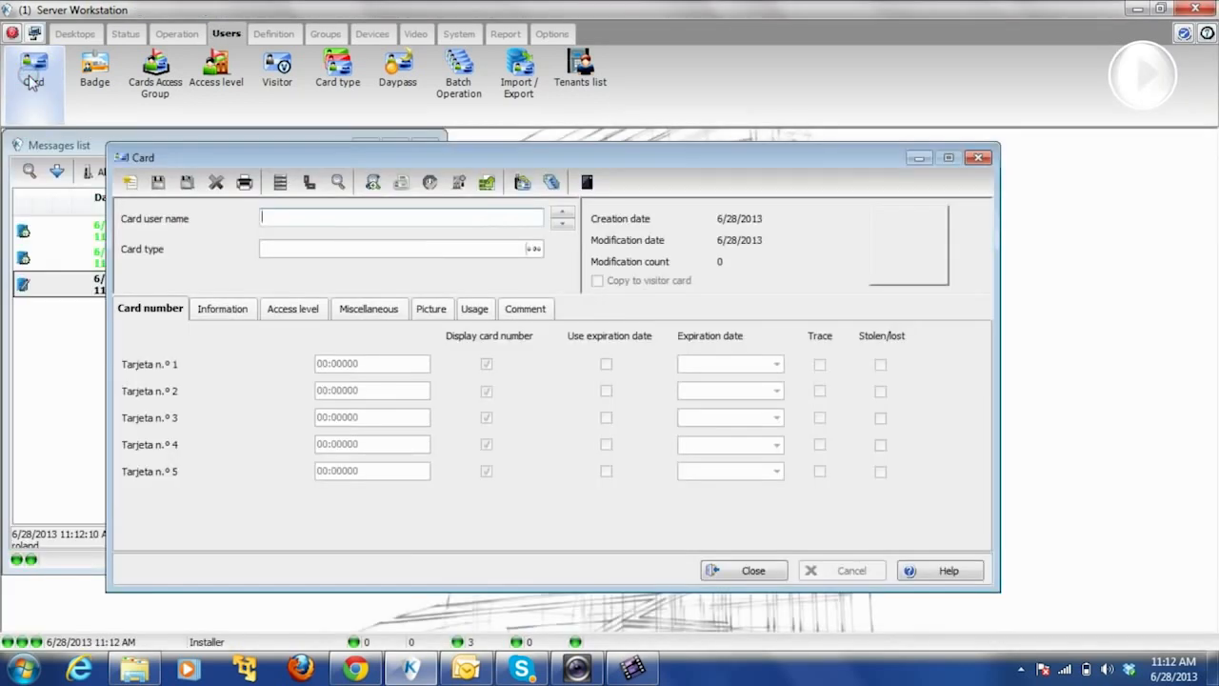
- Preview a card report indexed by Marca with Filter and Print selected fields ticked
click(244, 184)
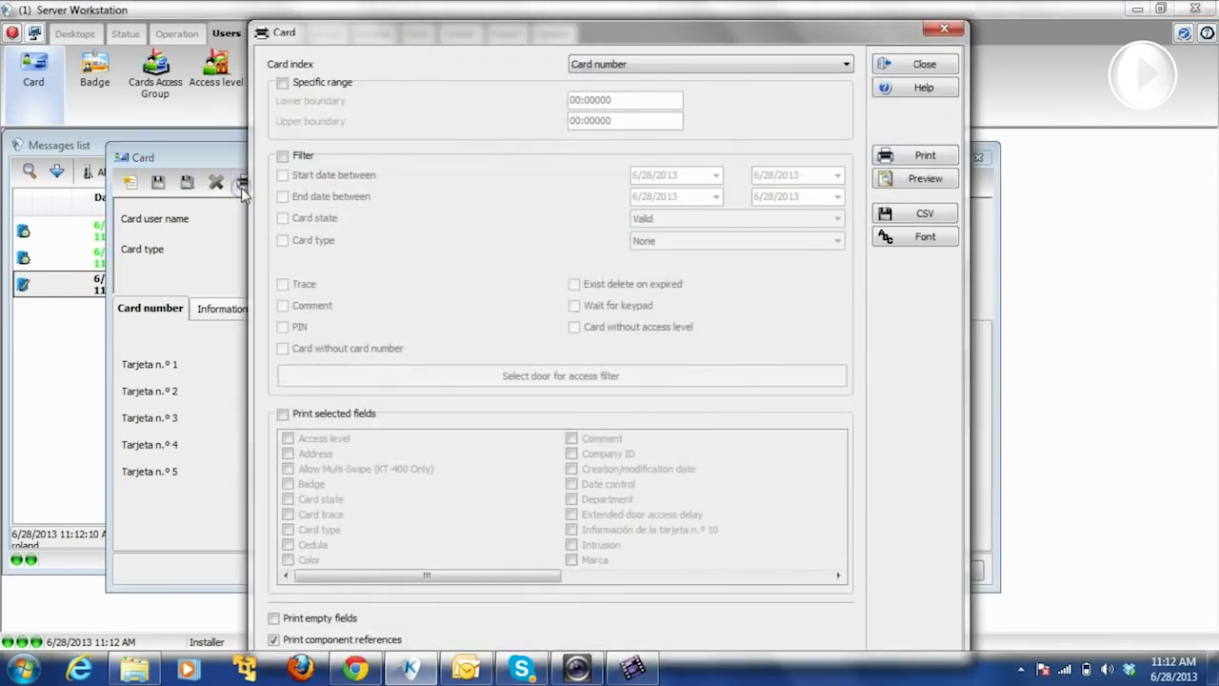
drag(423, 34, 404, 21)
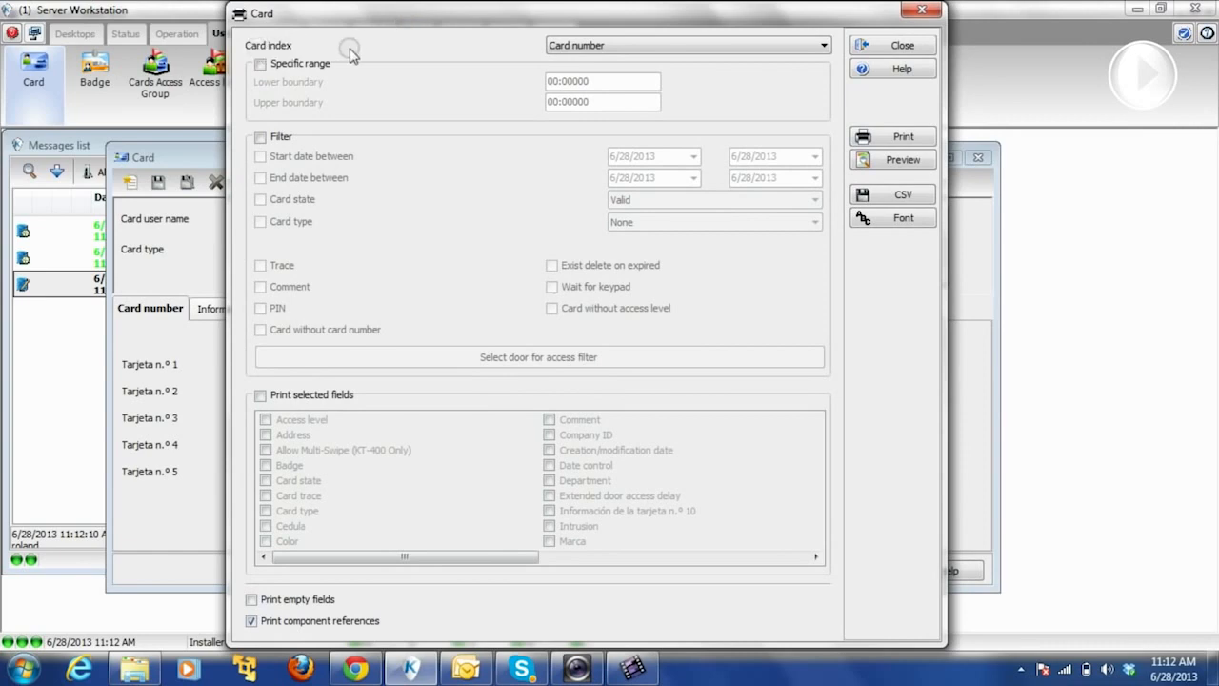
click(596, 48)
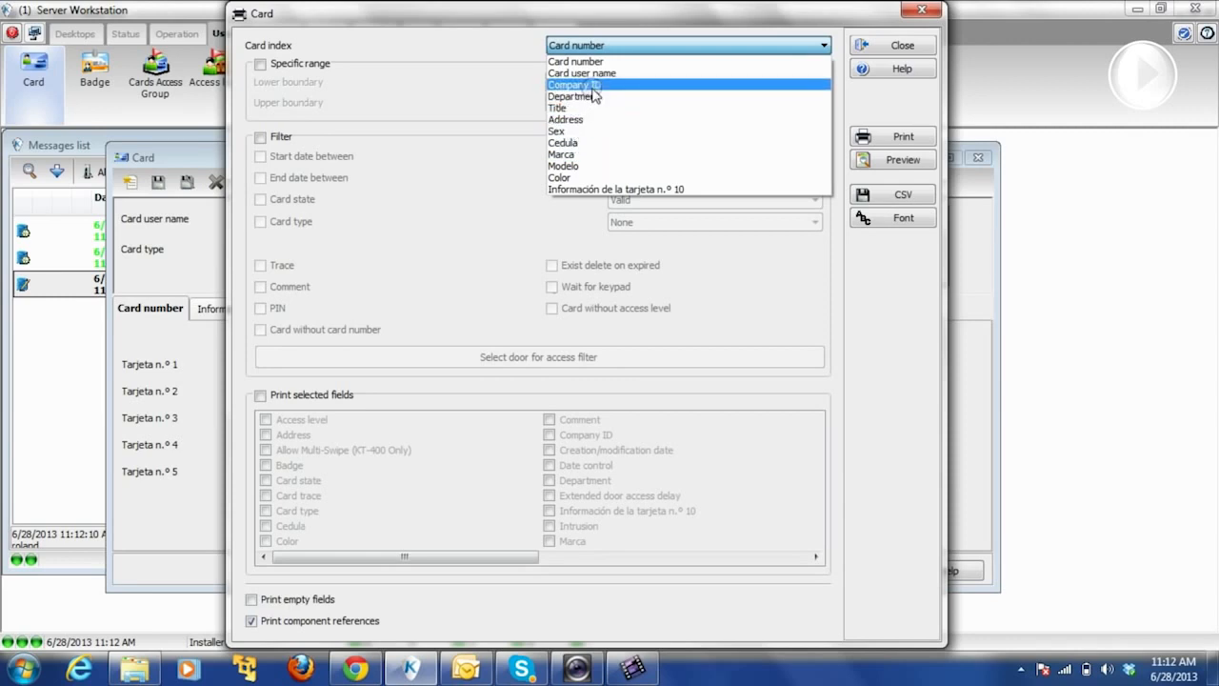
click(577, 155)
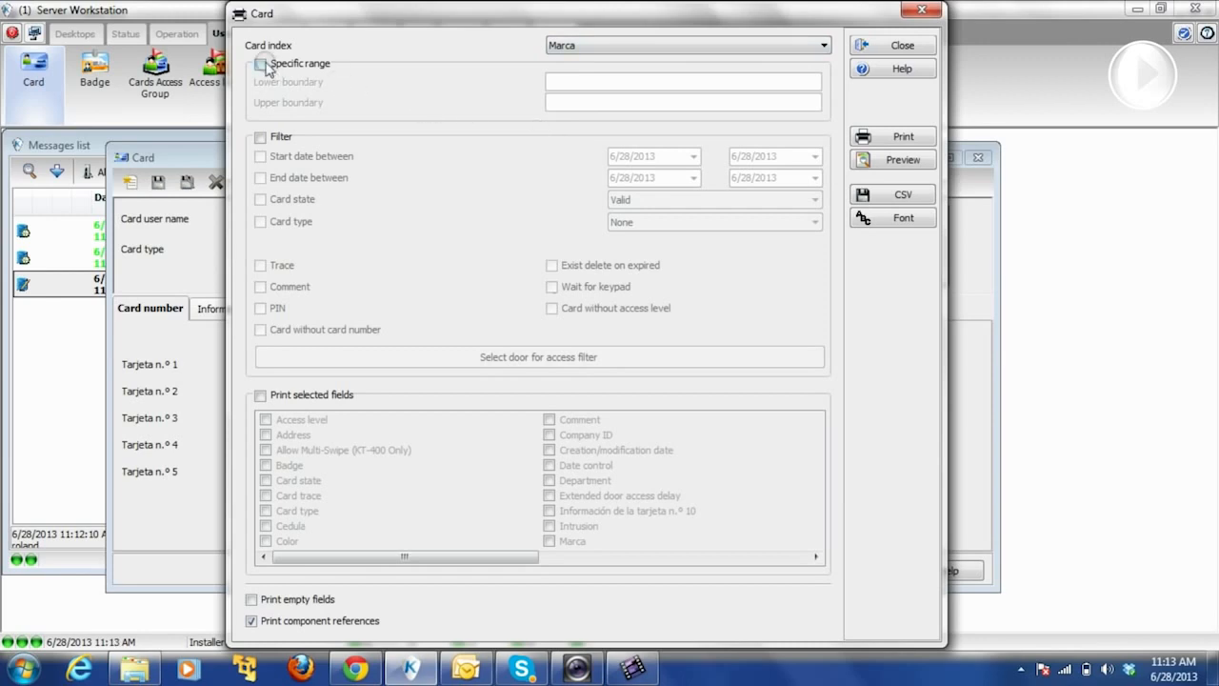
click(260, 137)
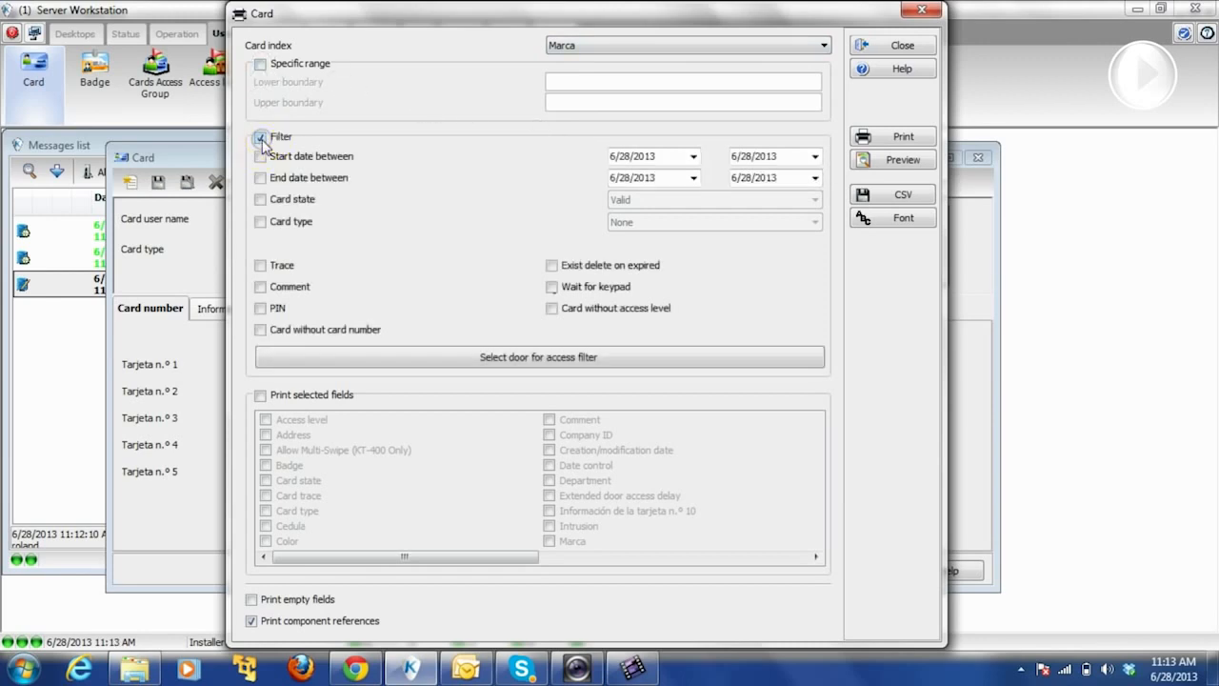
click(259, 396)
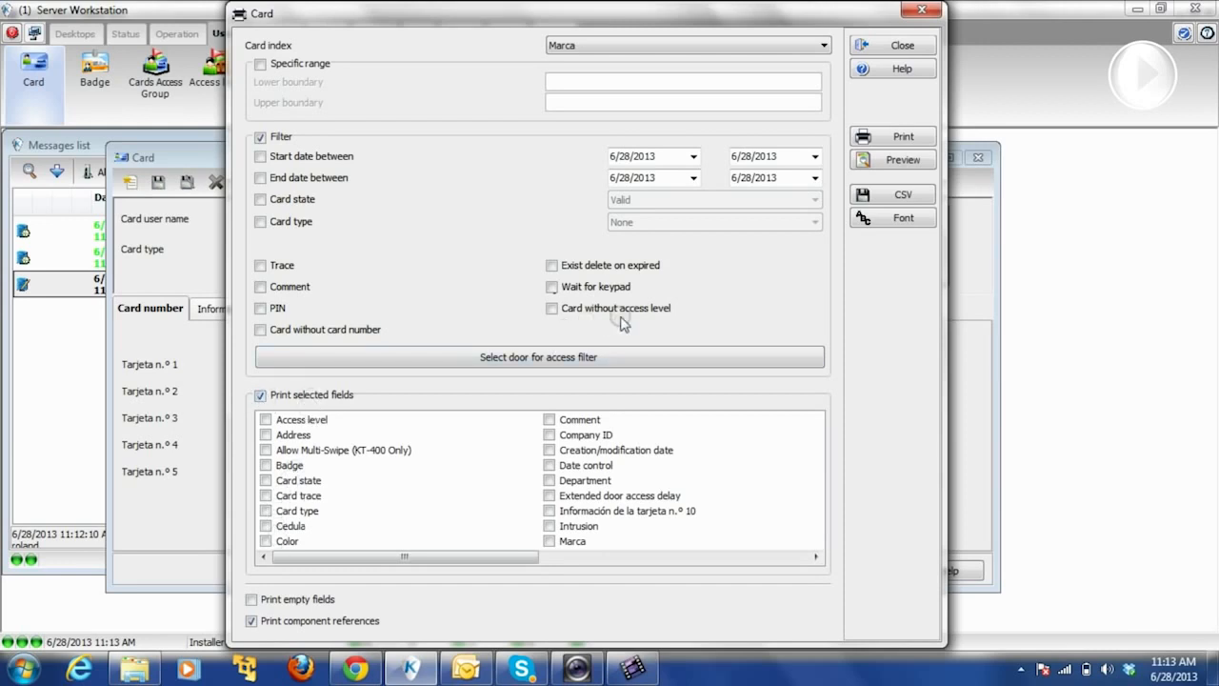
click(916, 160)
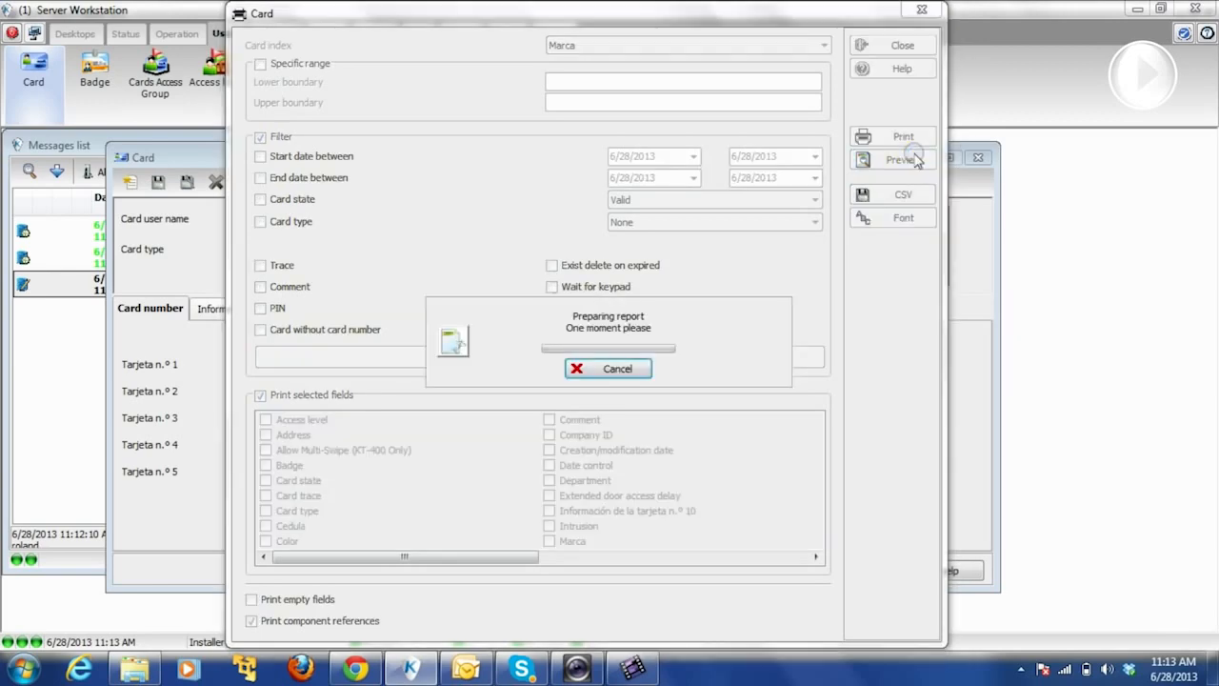
- Preview the Marca-indexed three-card report maximized at page width, then close the preview
click(819, 339)
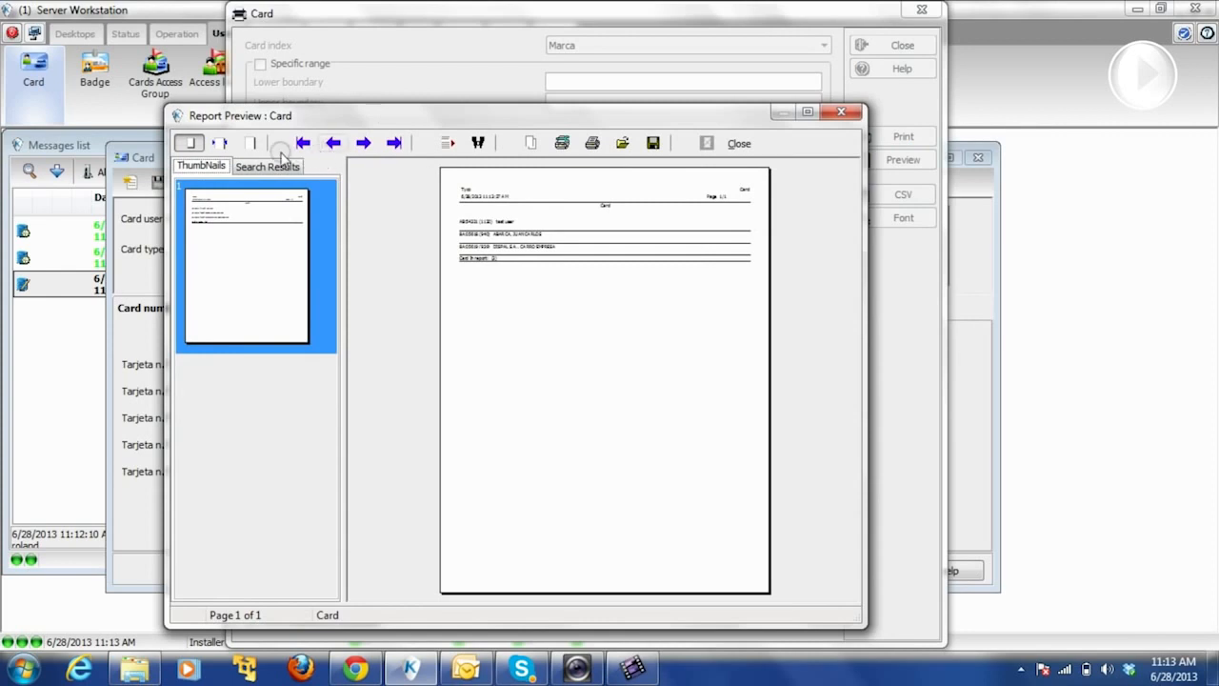
click(222, 143)
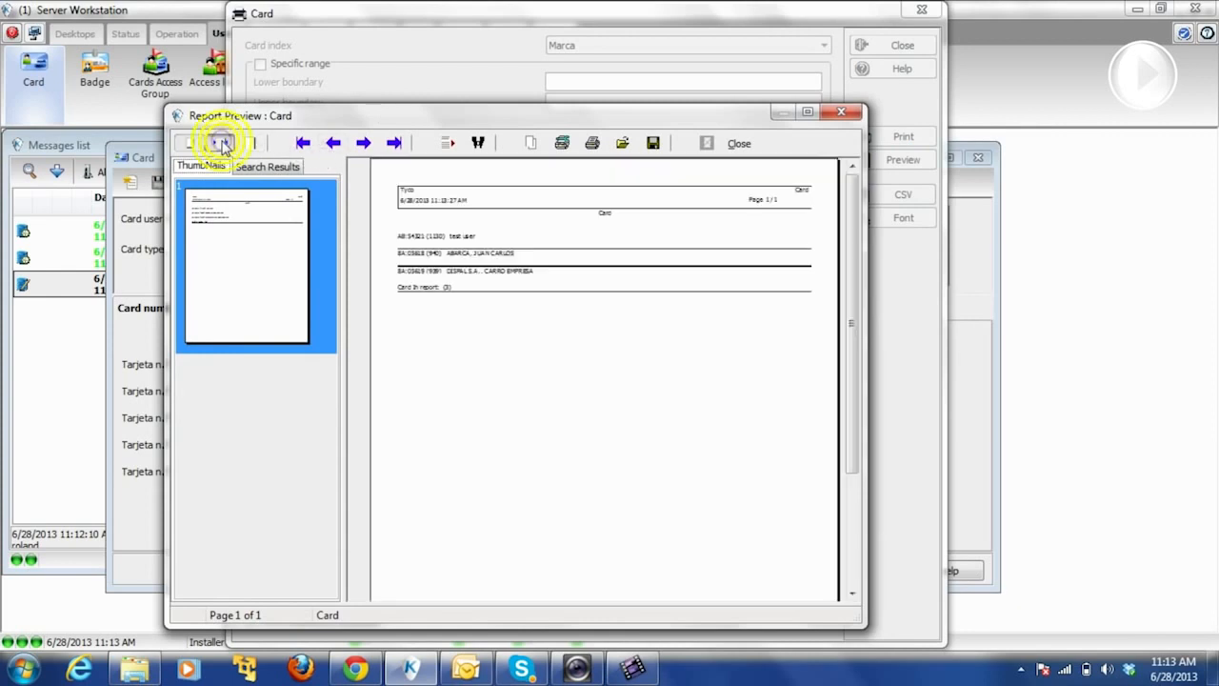
click(806, 111)
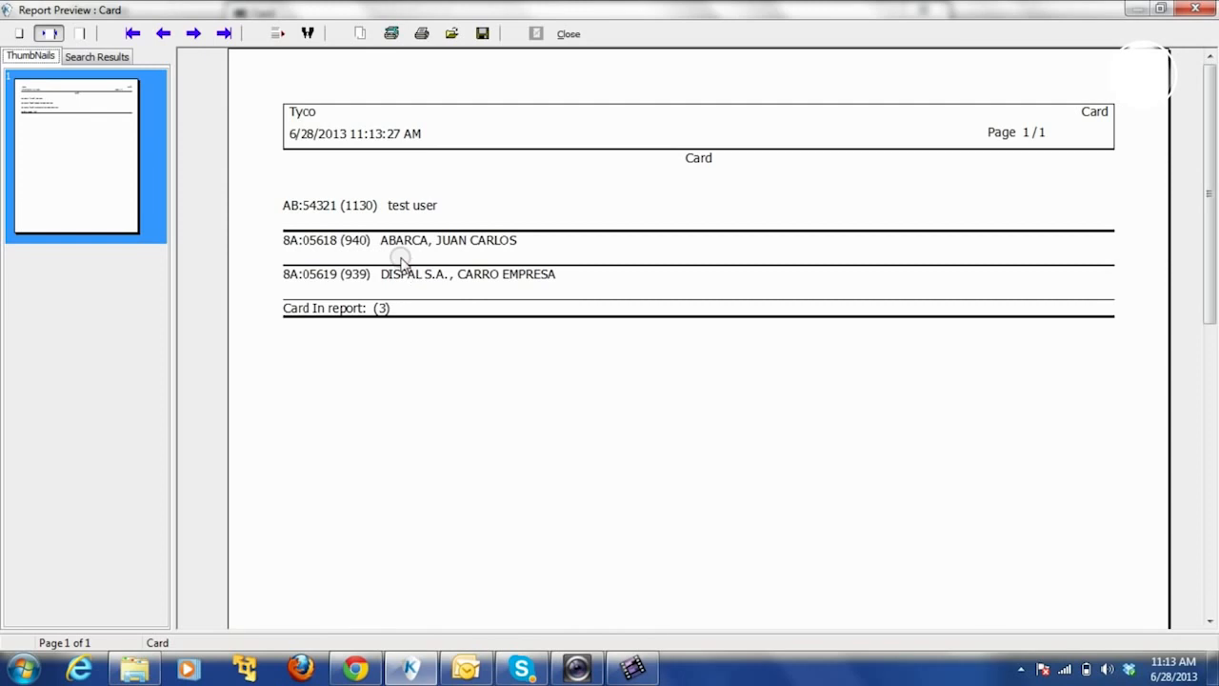
click(1198, 12)
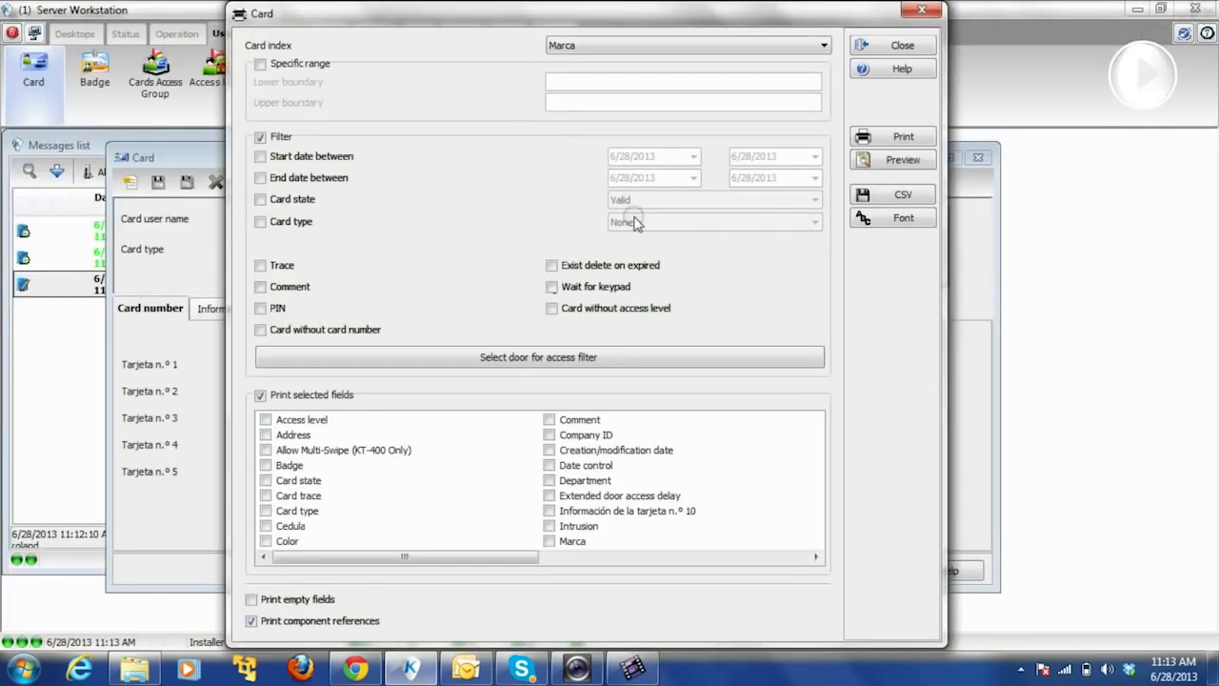
- Index the card report by Title, preview its five cards maximized at page width, then close
click(587, 46)
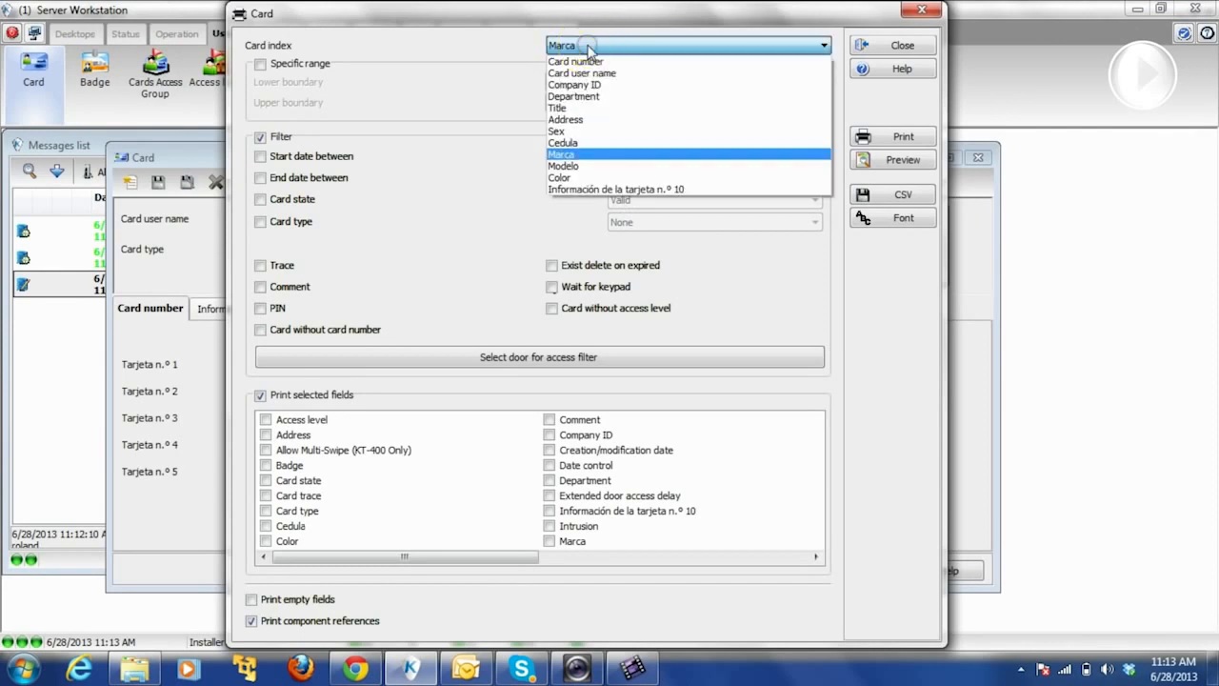
click(582, 109)
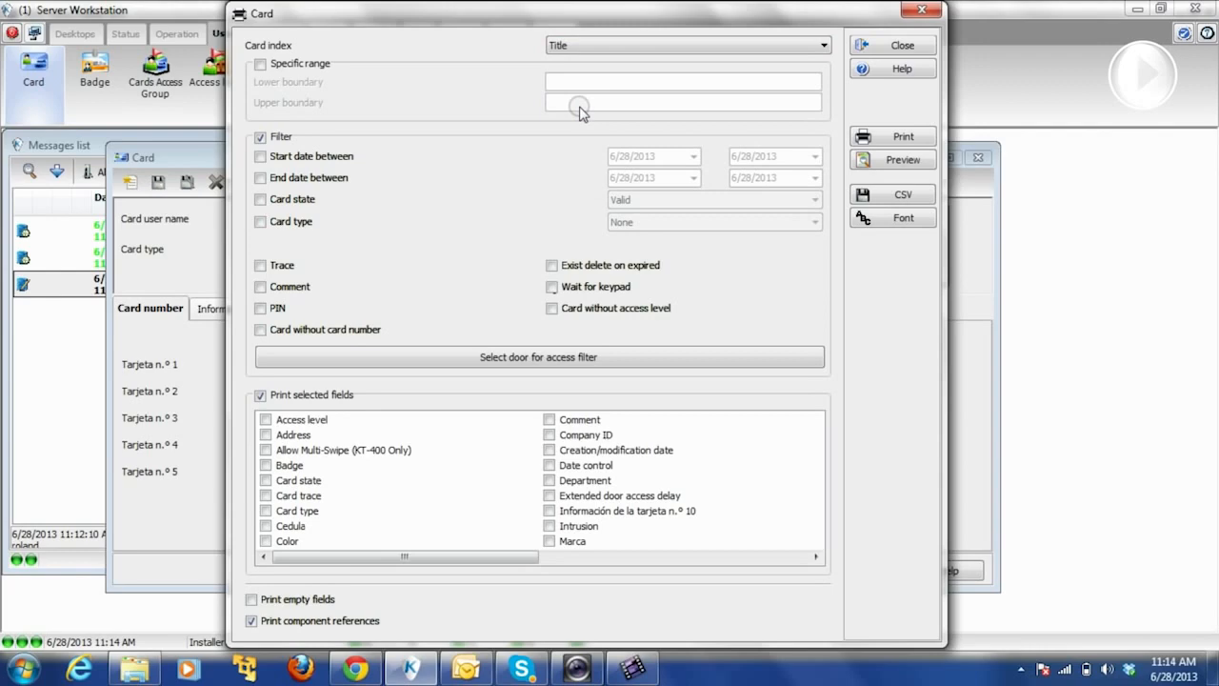
click(872, 160)
click(829, 341)
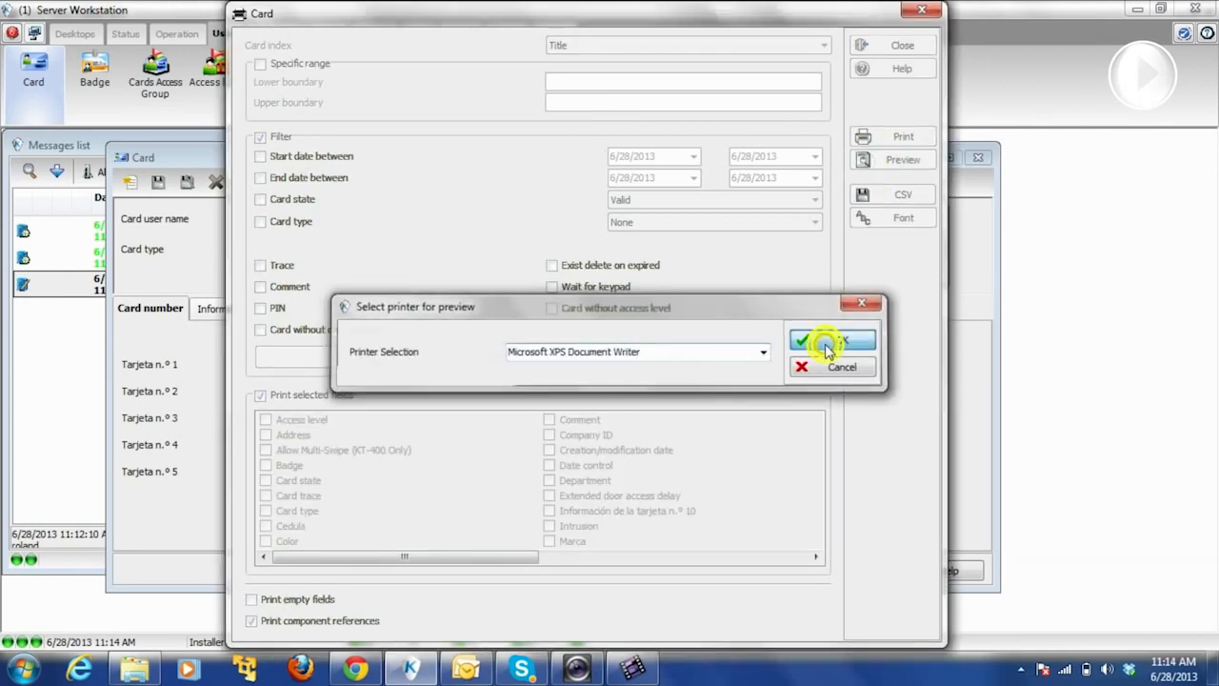
click(808, 113)
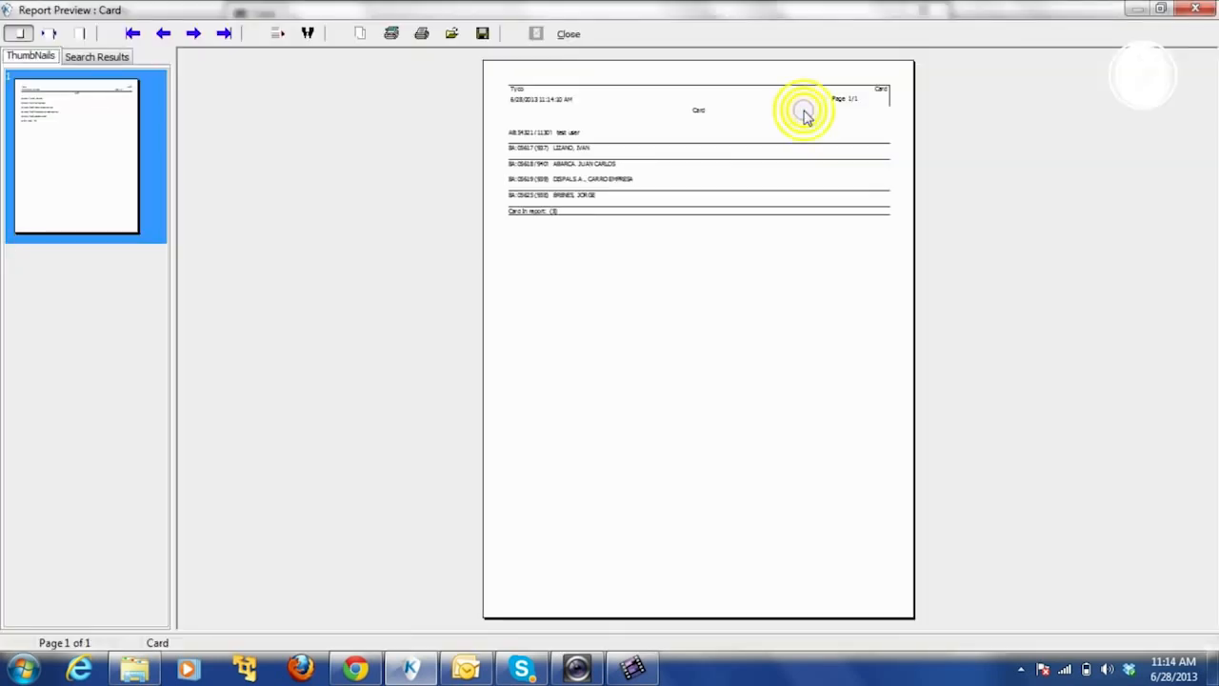
click(49, 33)
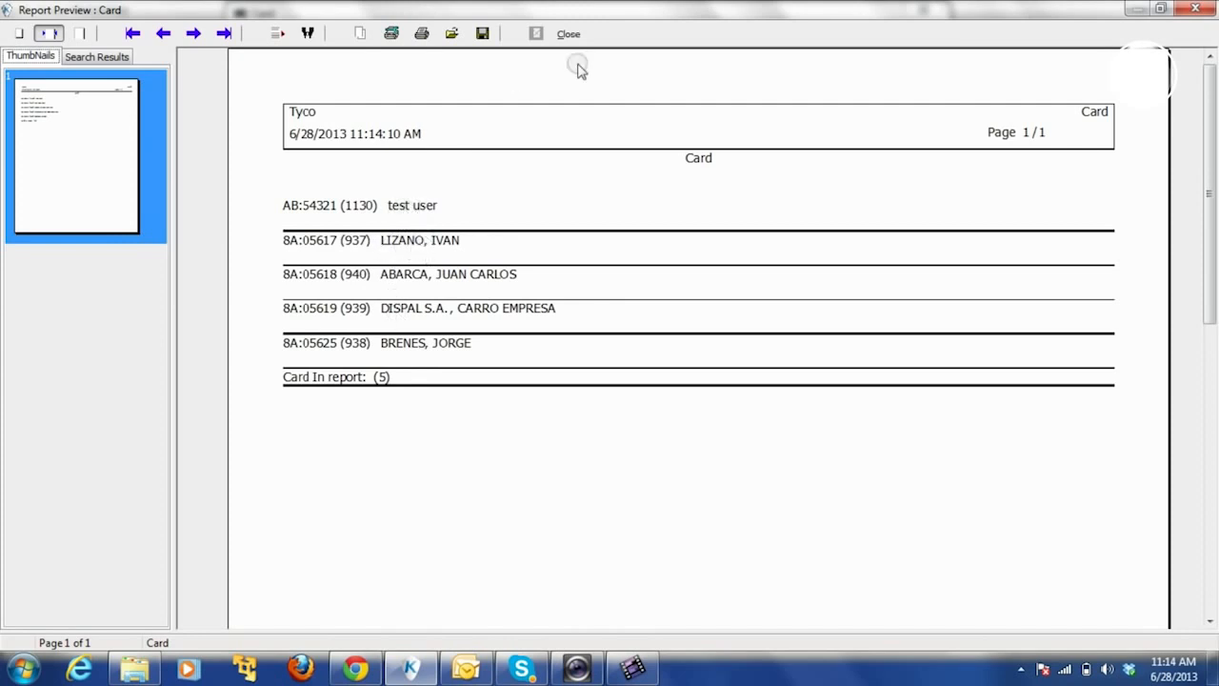
click(569, 35)
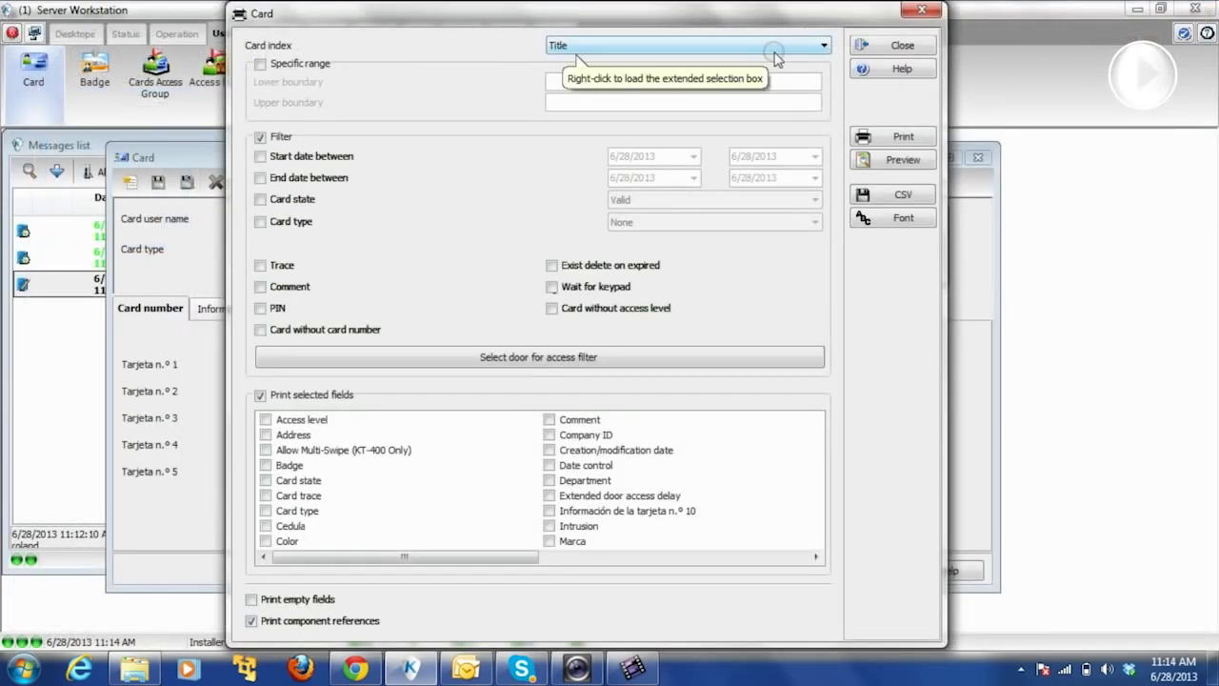
- Close the card report options and step through the card records with the spin arrows
click(899, 45)
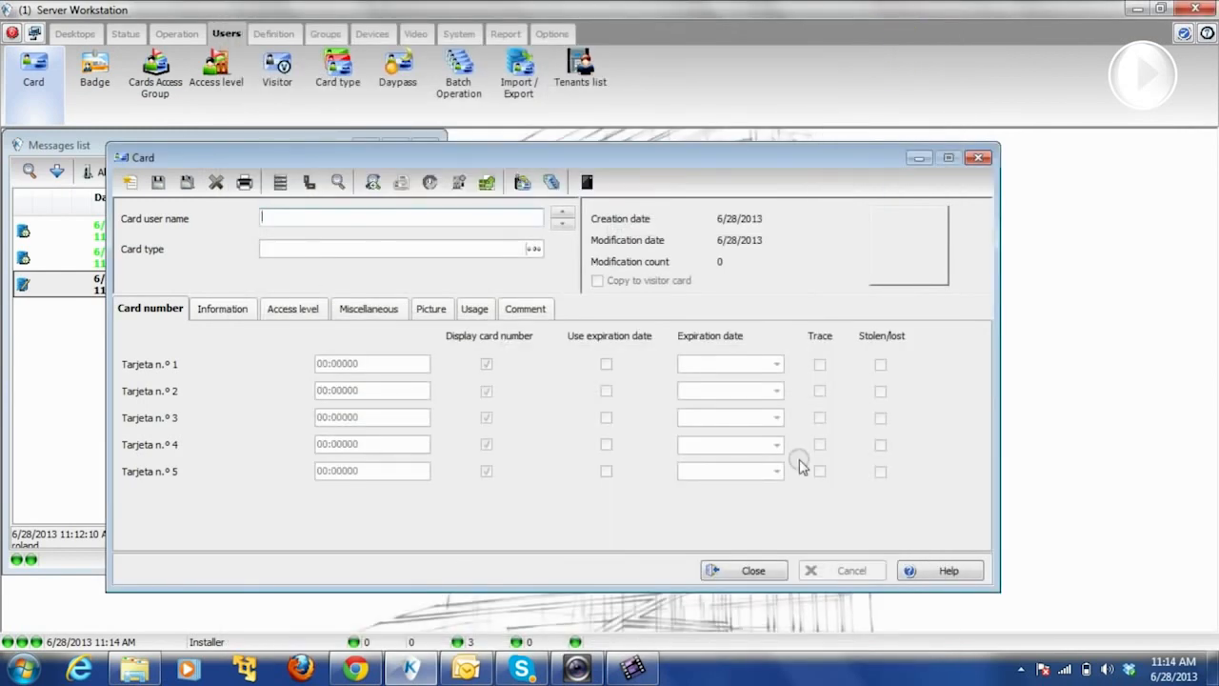
click(561, 217)
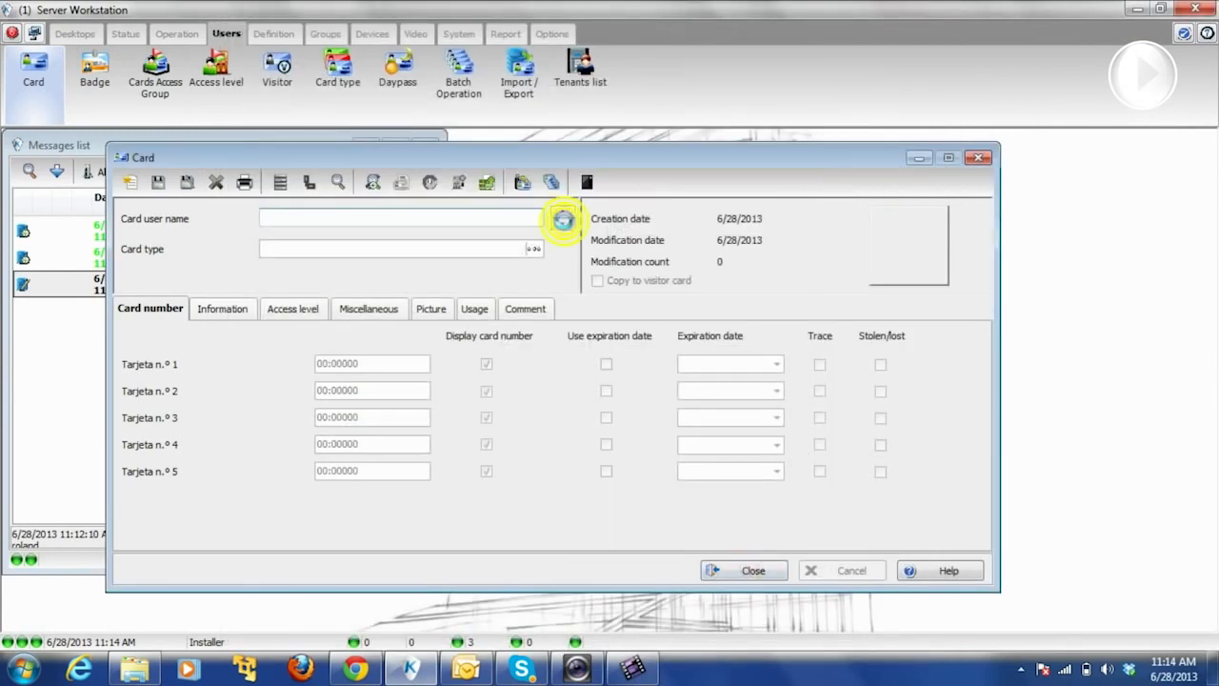
click(564, 224)
click(563, 217)
click(562, 214)
click(562, 215)
click(563, 216)
click(564, 217)
click(562, 216)
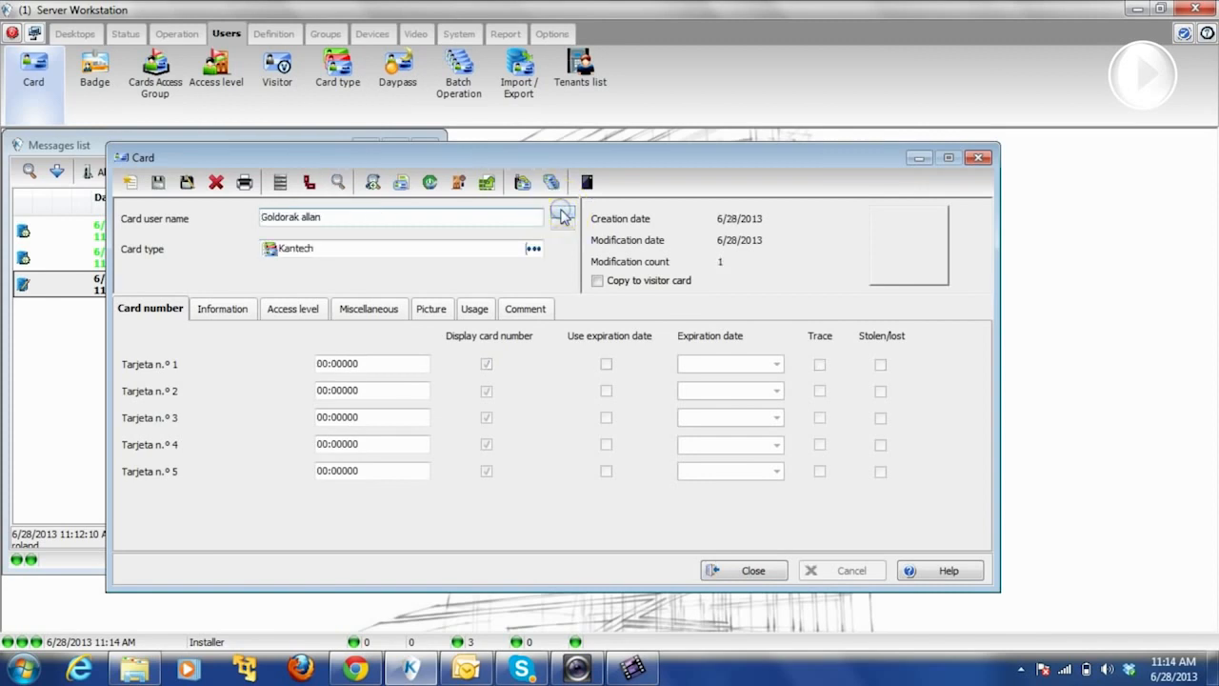
click(562, 215)
click(563, 216)
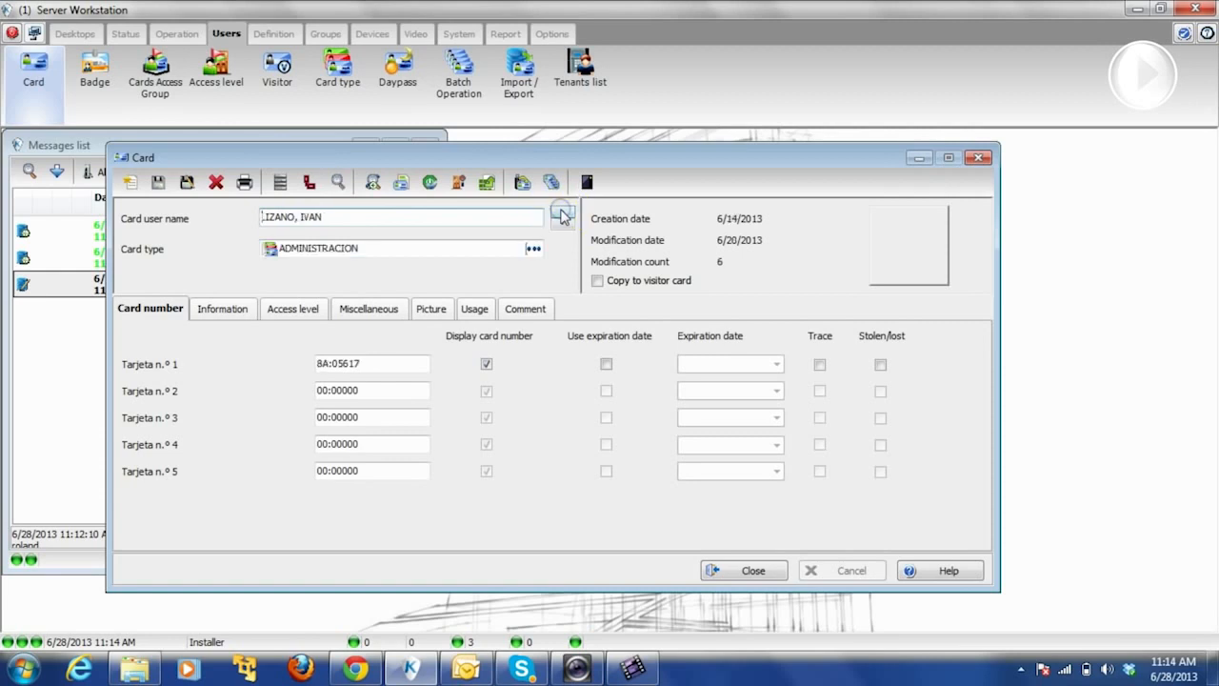
- Check the cardholder's Title on the Information tab, close the card editor, and maximize the Messages list
click(220, 313)
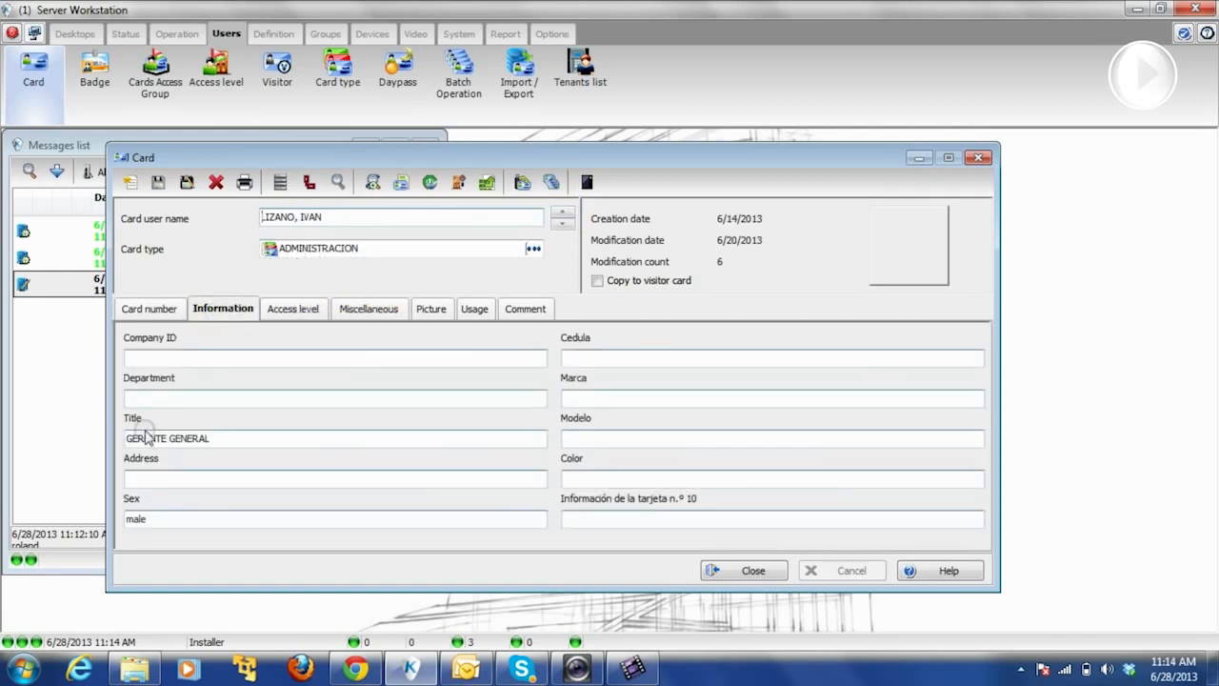
click(191, 434)
click(742, 574)
click(396, 146)
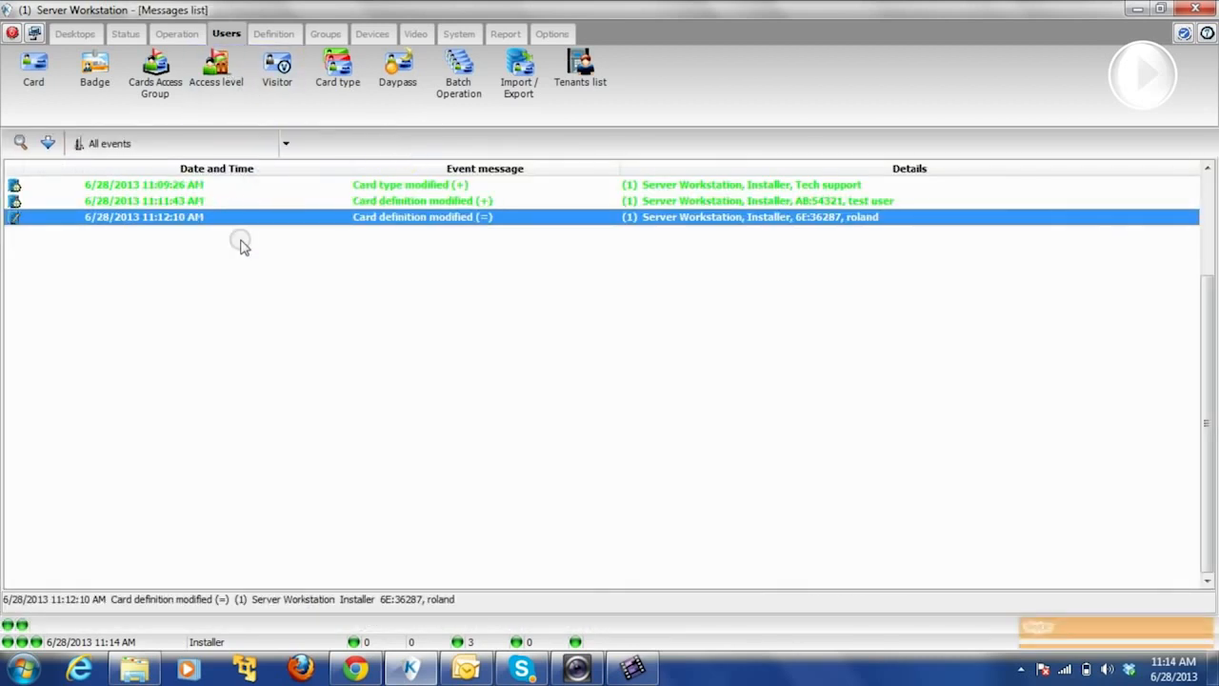
- Reopen the card report options from the card editor, keeping Card number as the index
click(52, 84)
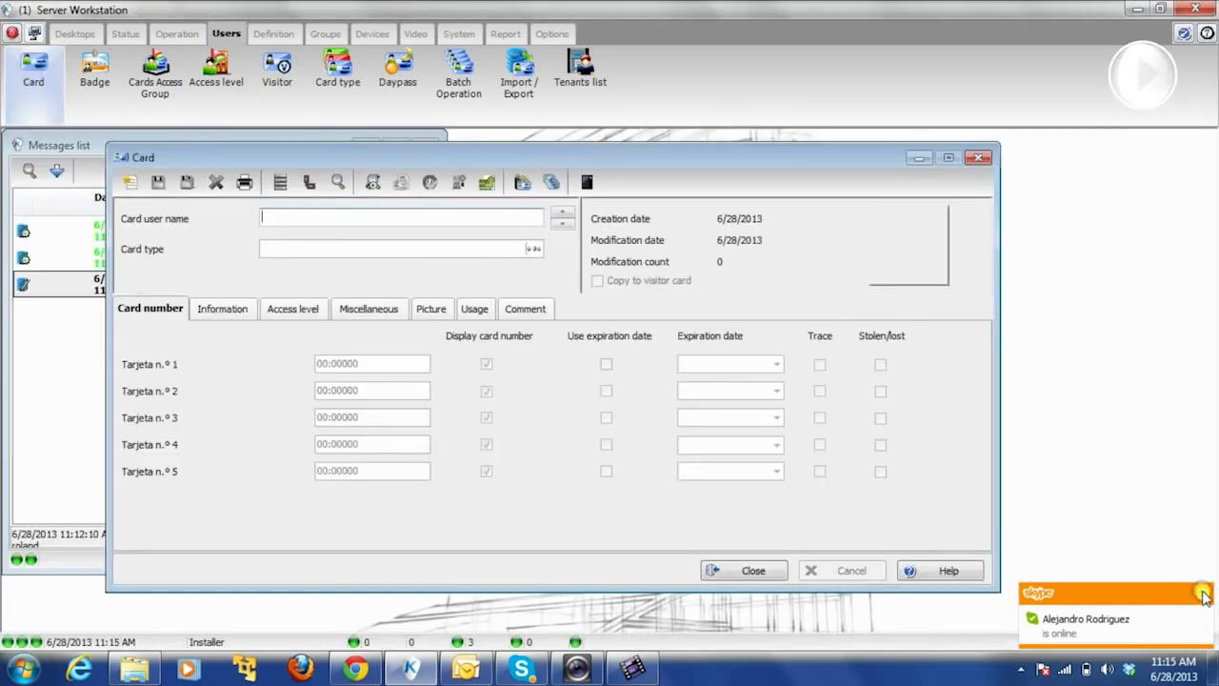
click(1205, 595)
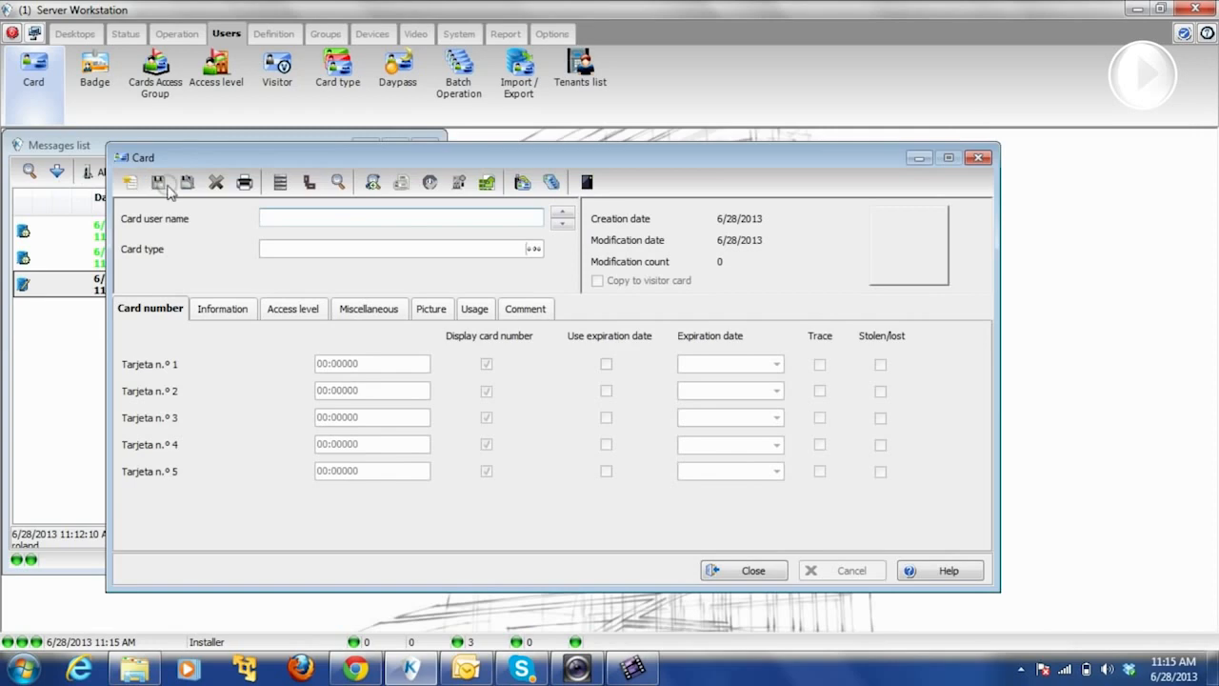
click(240, 182)
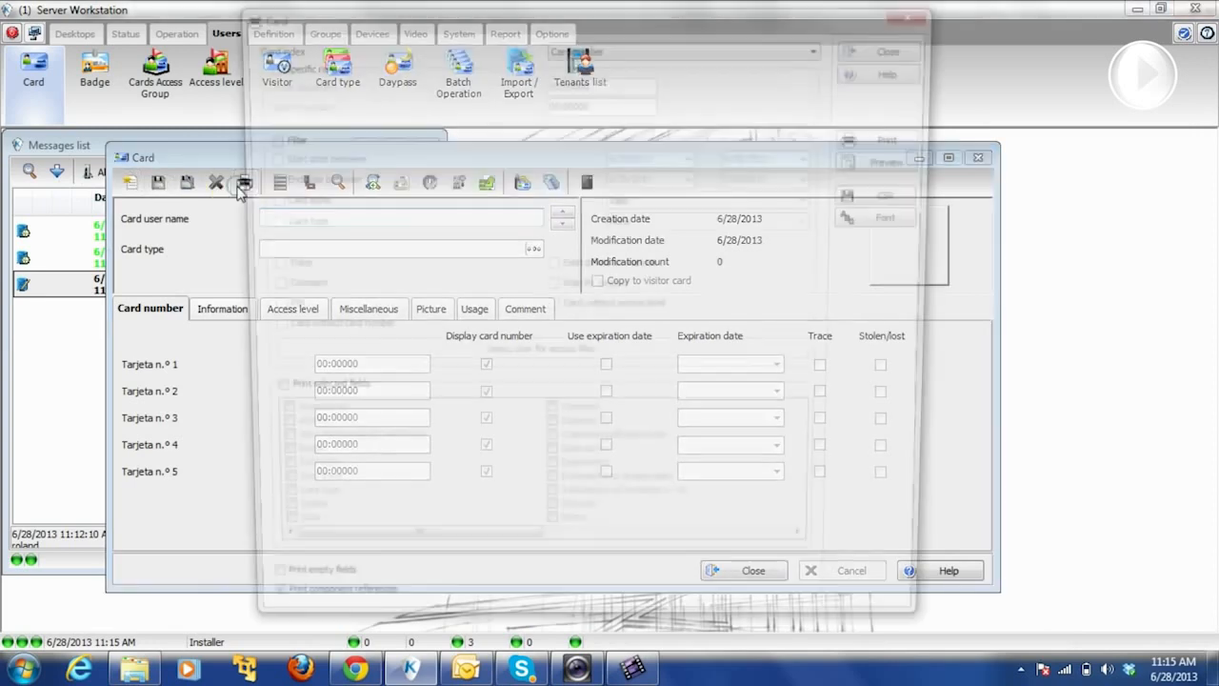
click(575, 48)
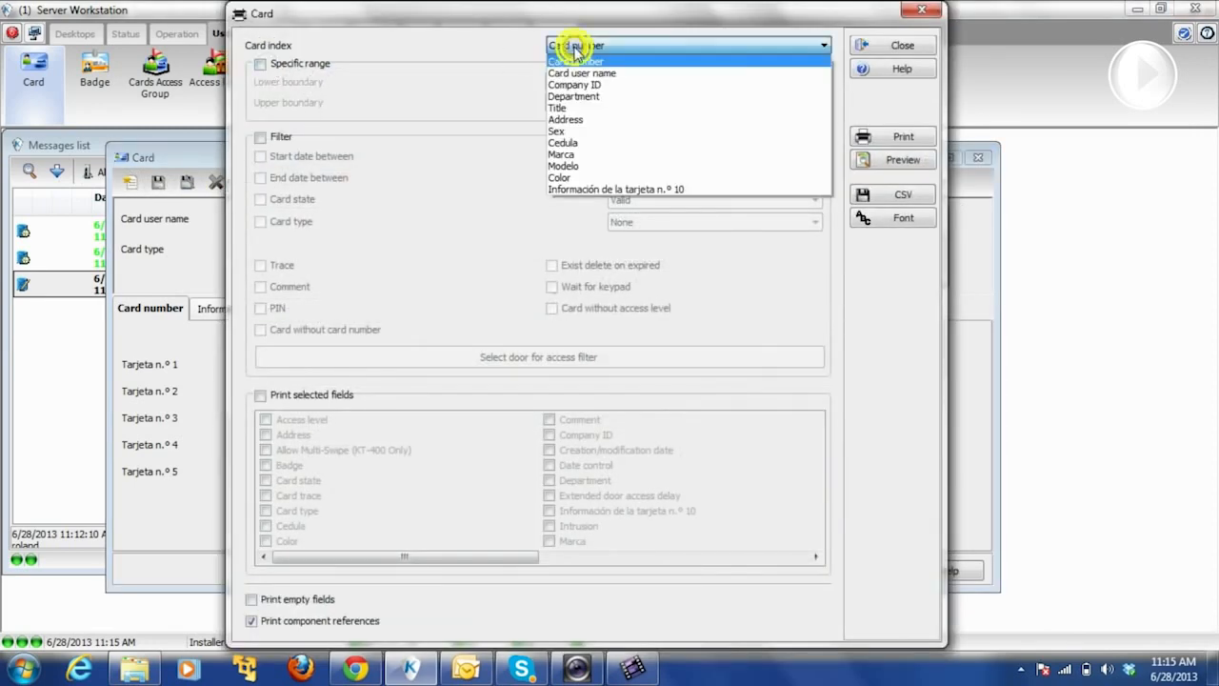
click(575, 52)
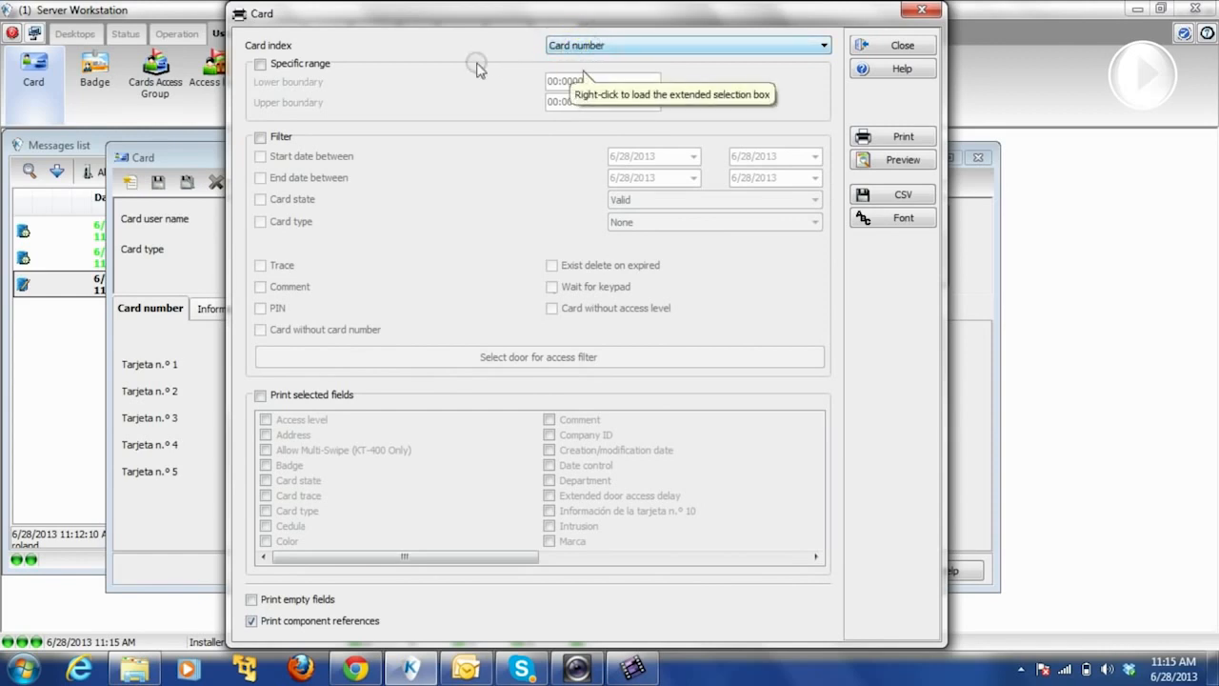
- Turn on Specific range, Filter and Print selected fields, leaving the Card type filter off
click(260, 64)
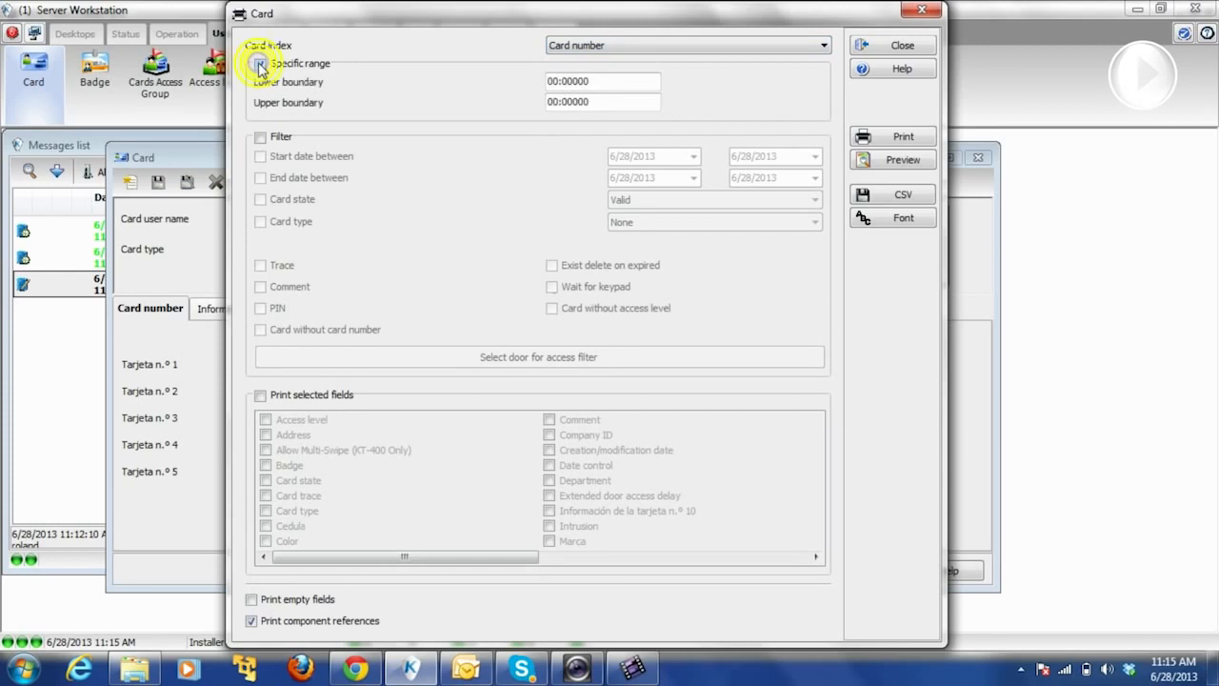
click(259, 136)
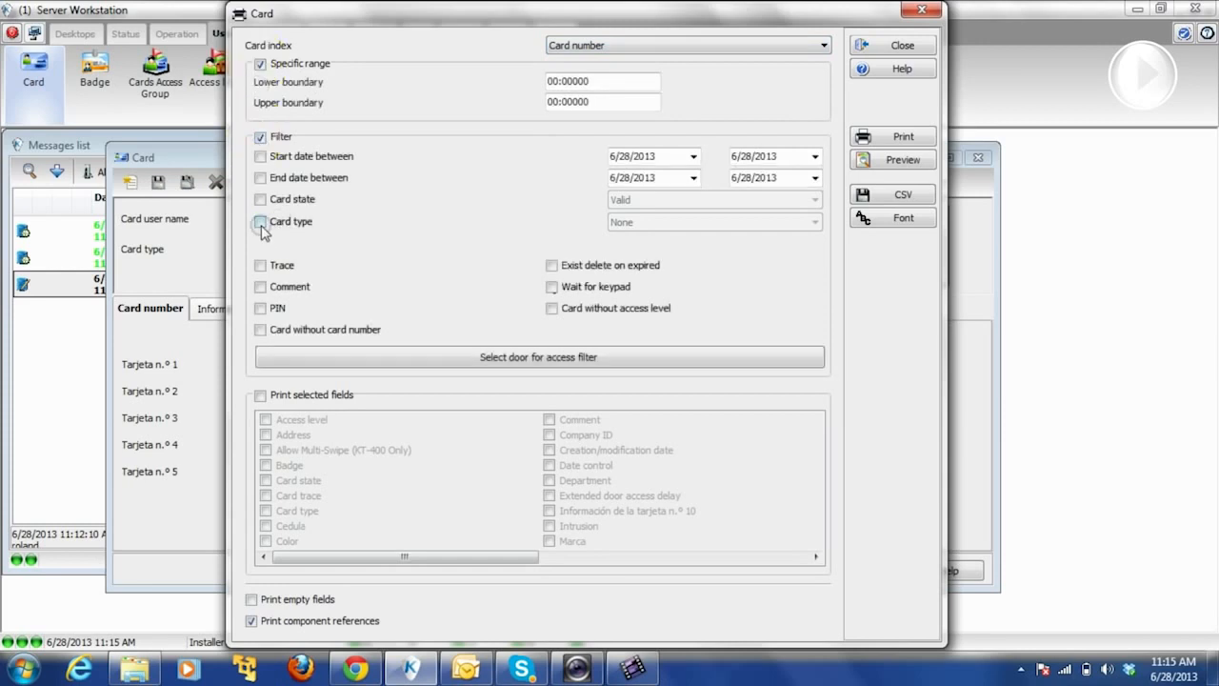
click(260, 222)
click(617, 223)
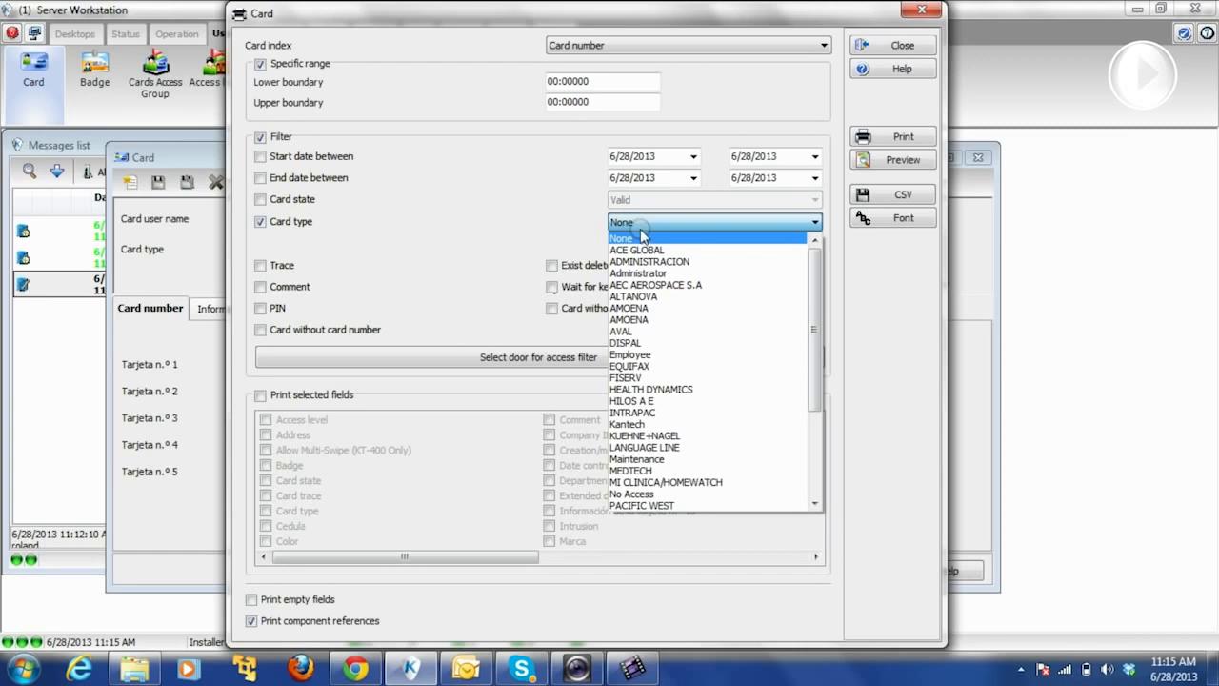
click(261, 221)
click(261, 221)
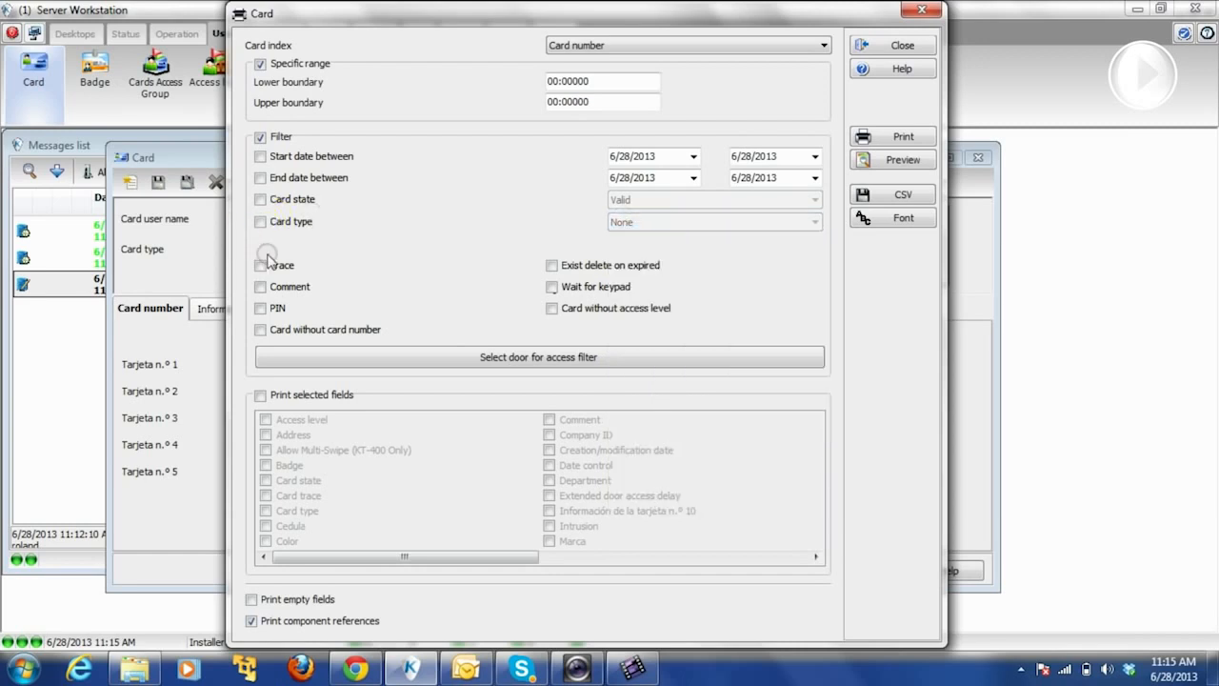
click(261, 397)
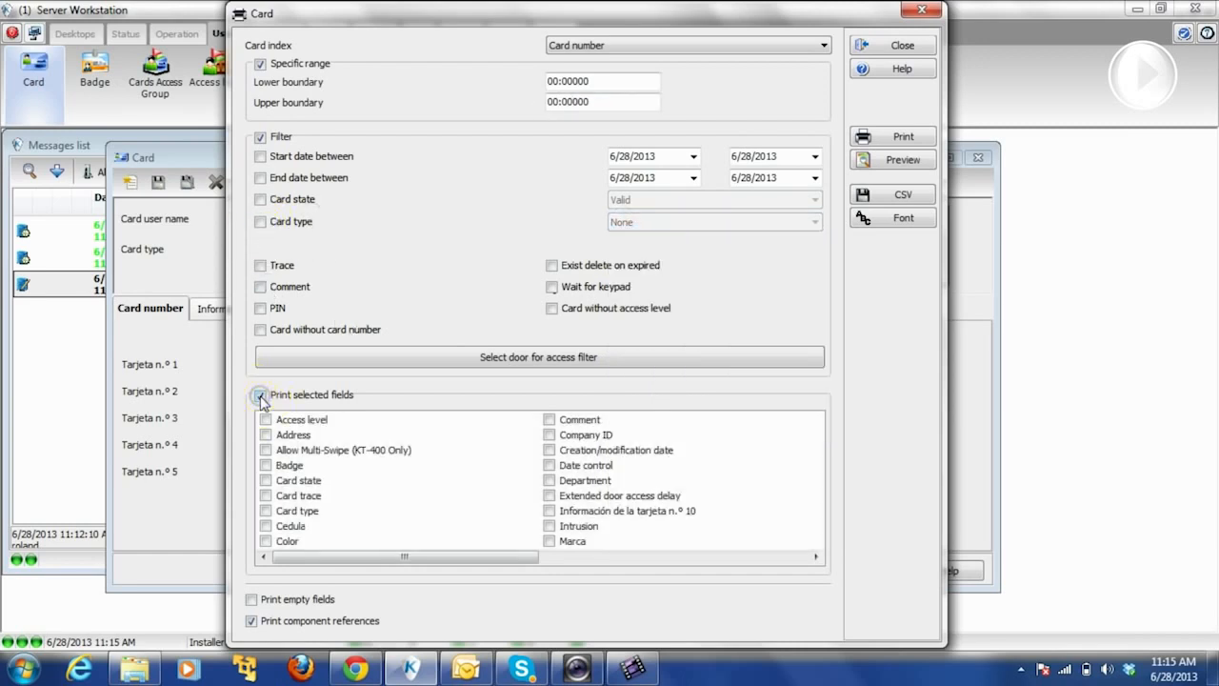
- Preview the Card-number-indexed report of 13 cards maximized at page width, scroll through it, then close
click(866, 164)
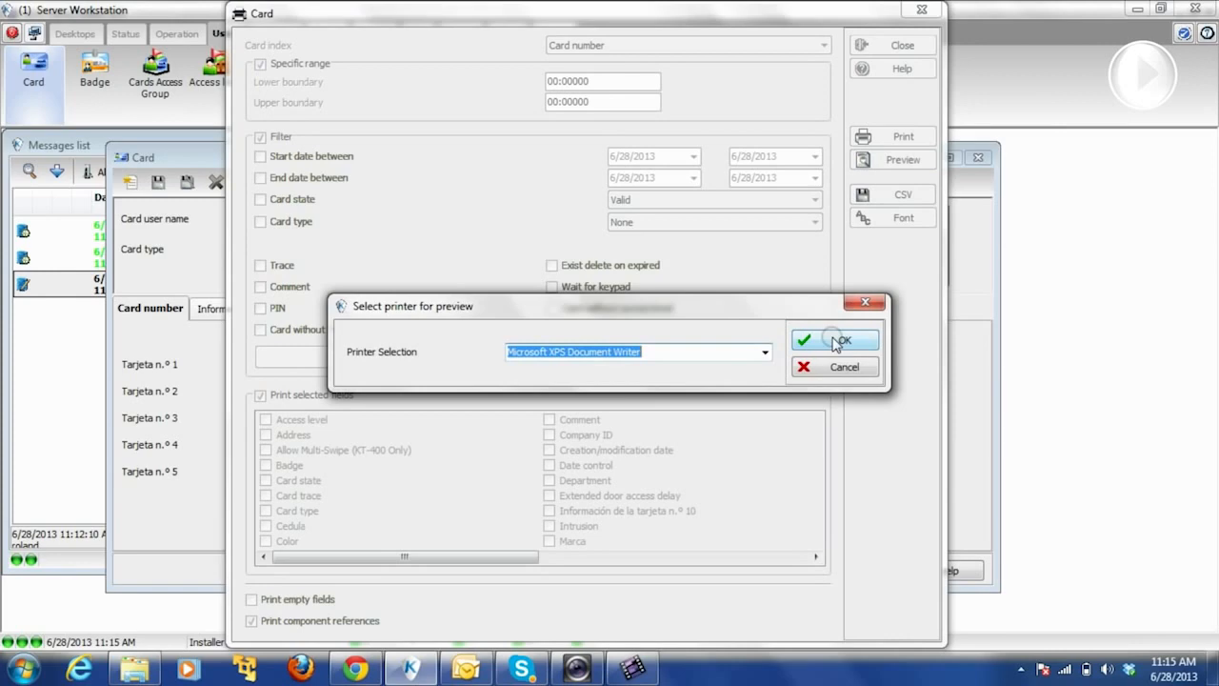
click(825, 342)
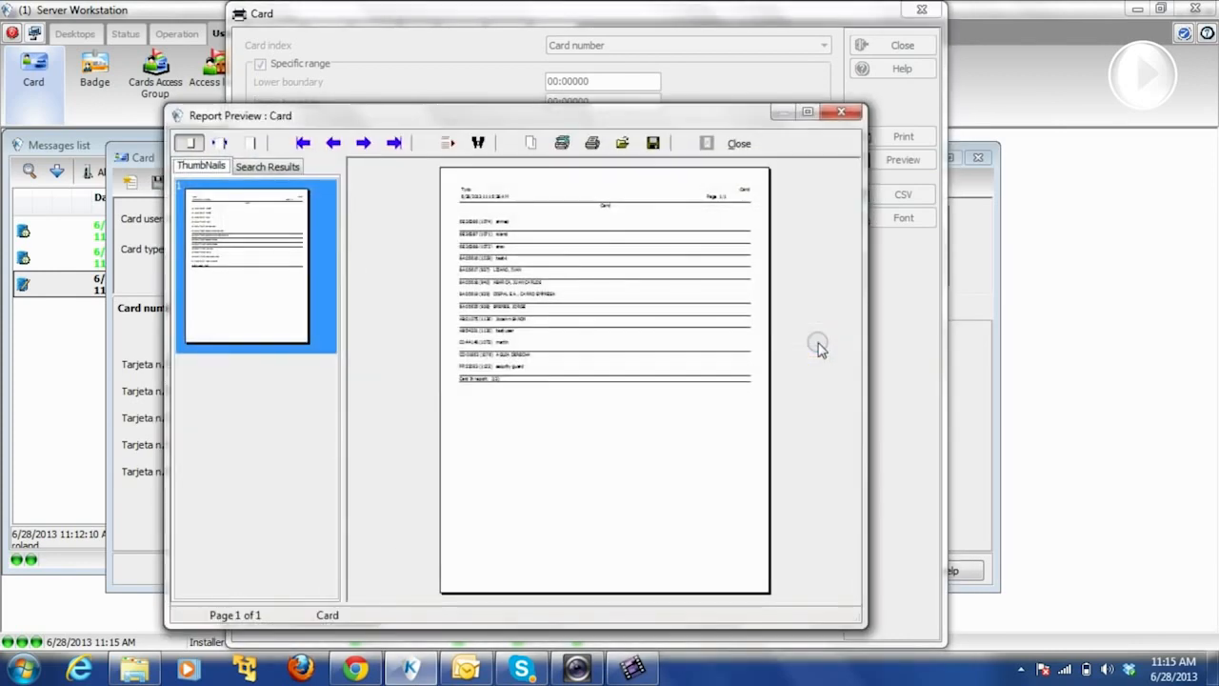
click(809, 111)
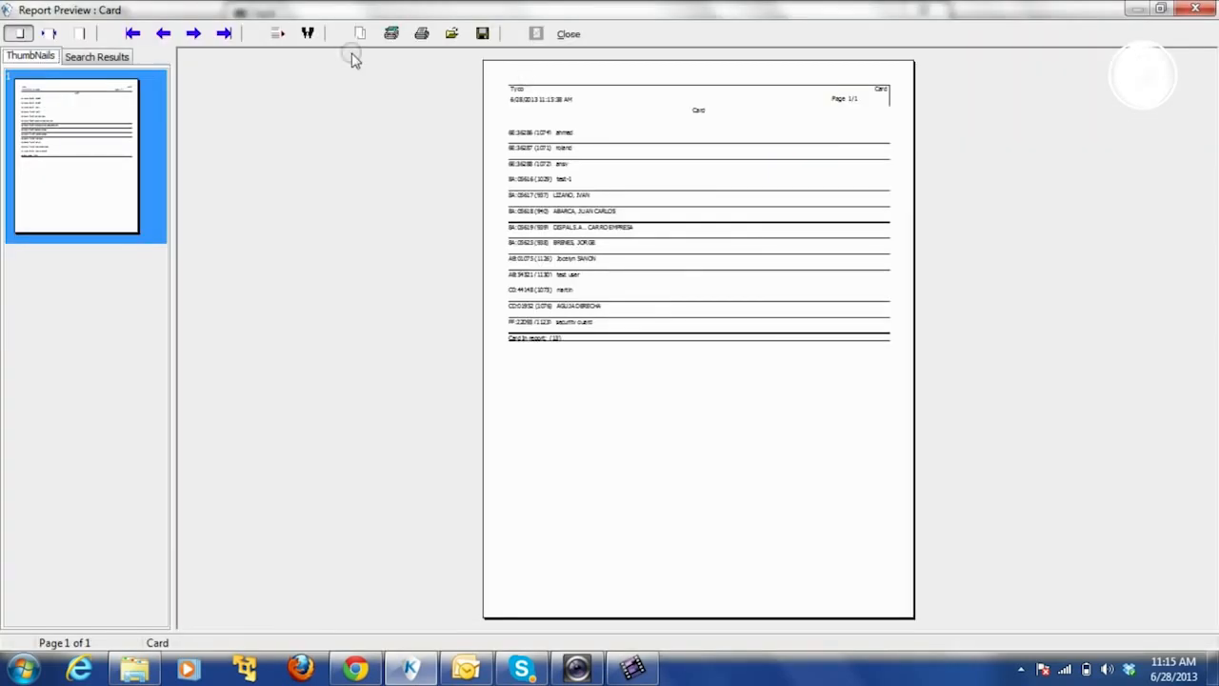
click(49, 33)
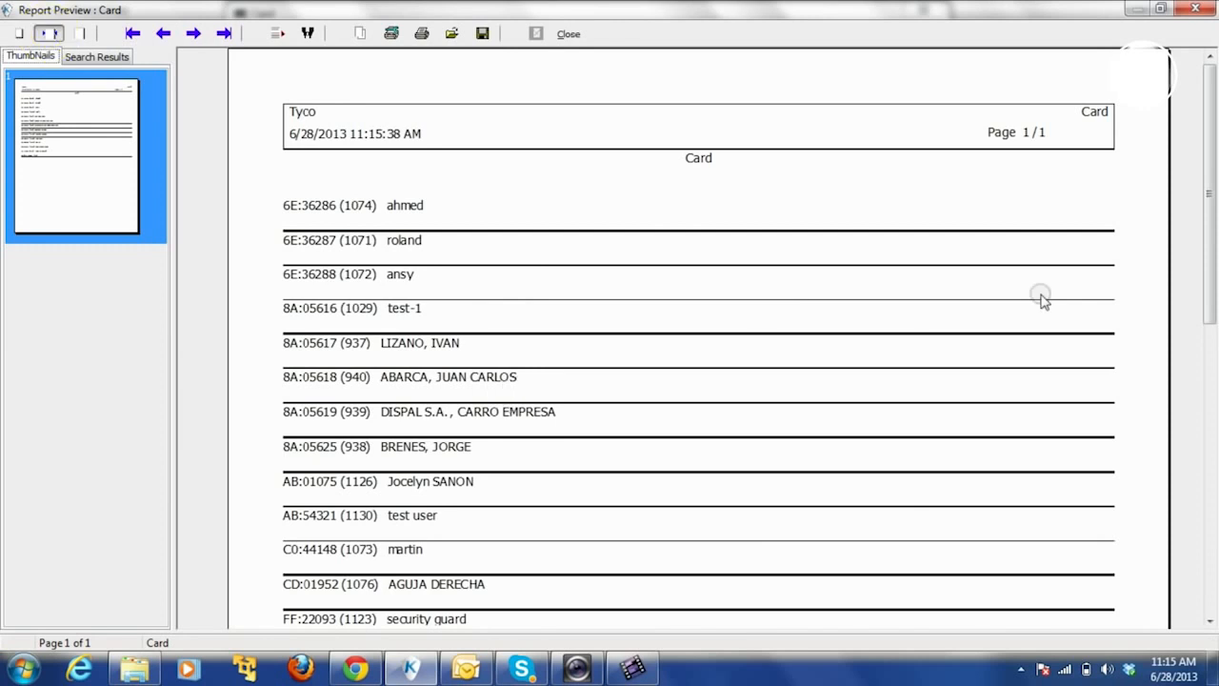
drag(1211, 226, 1212, 324)
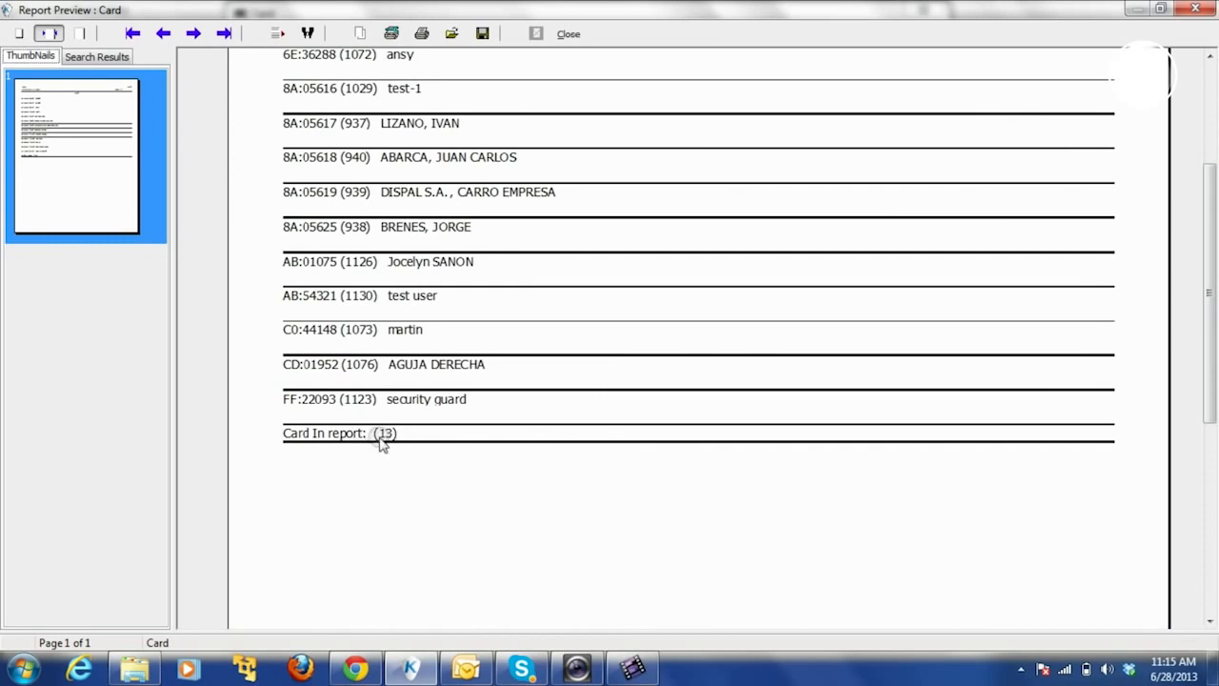
drag(1212, 333, 1210, 227)
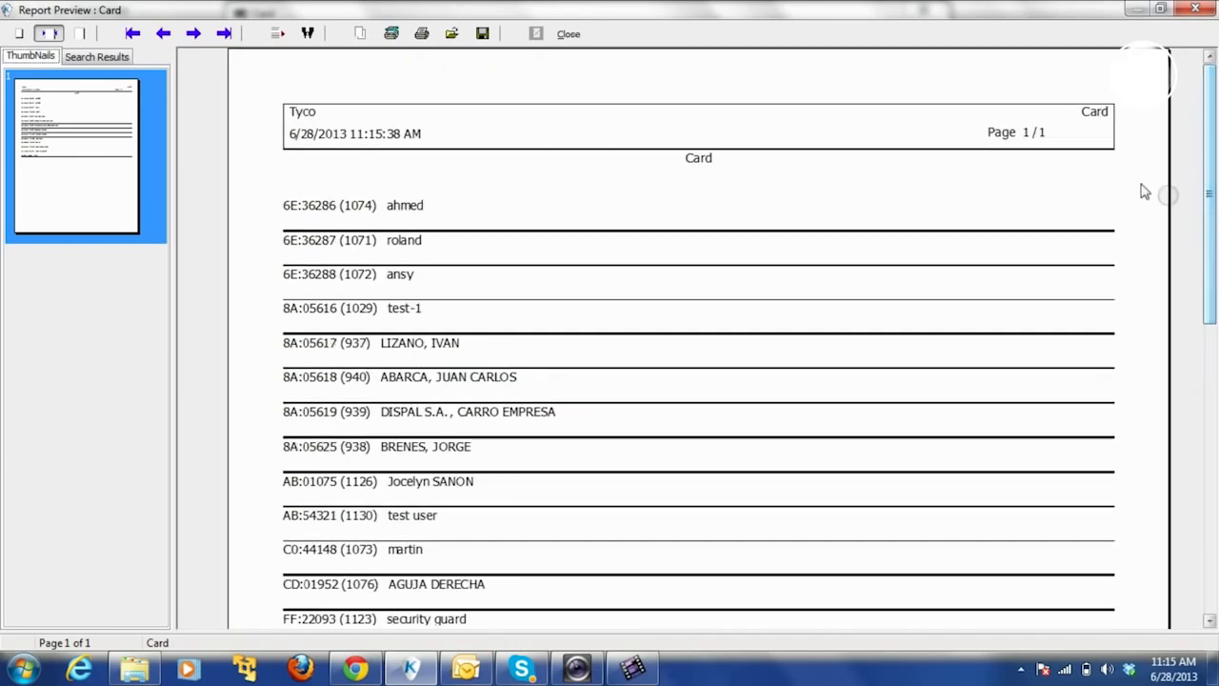
click(569, 34)
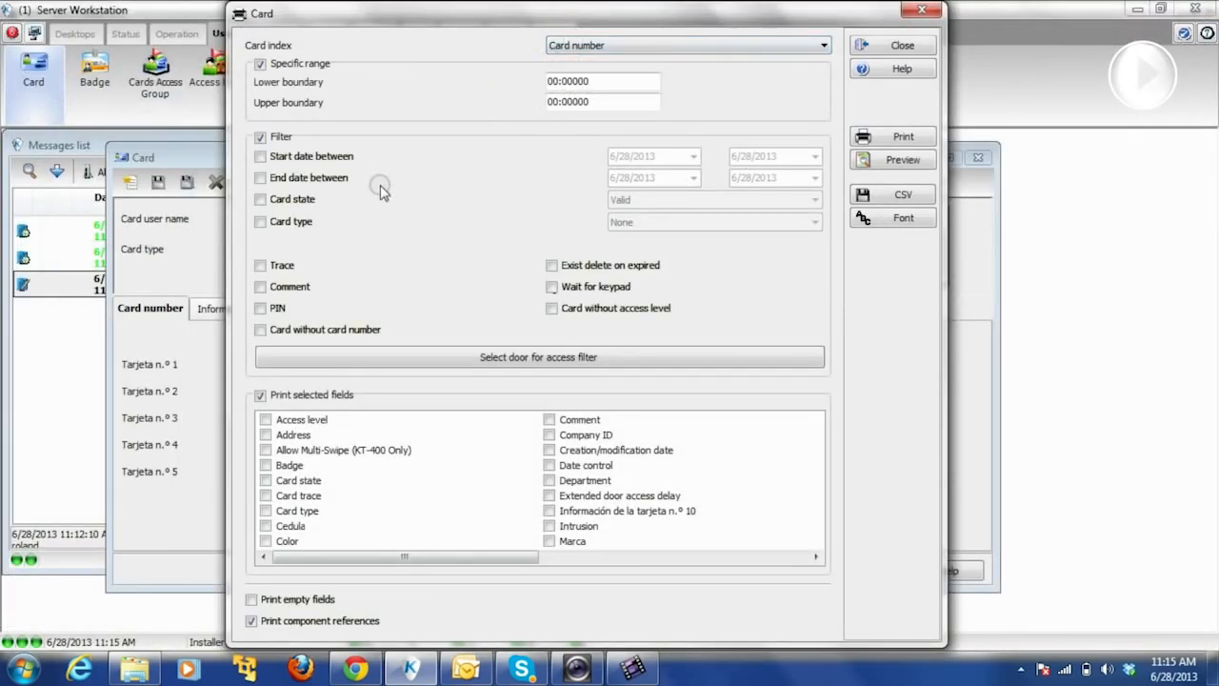
- Filter the card report to the Kantech card type
click(260, 221)
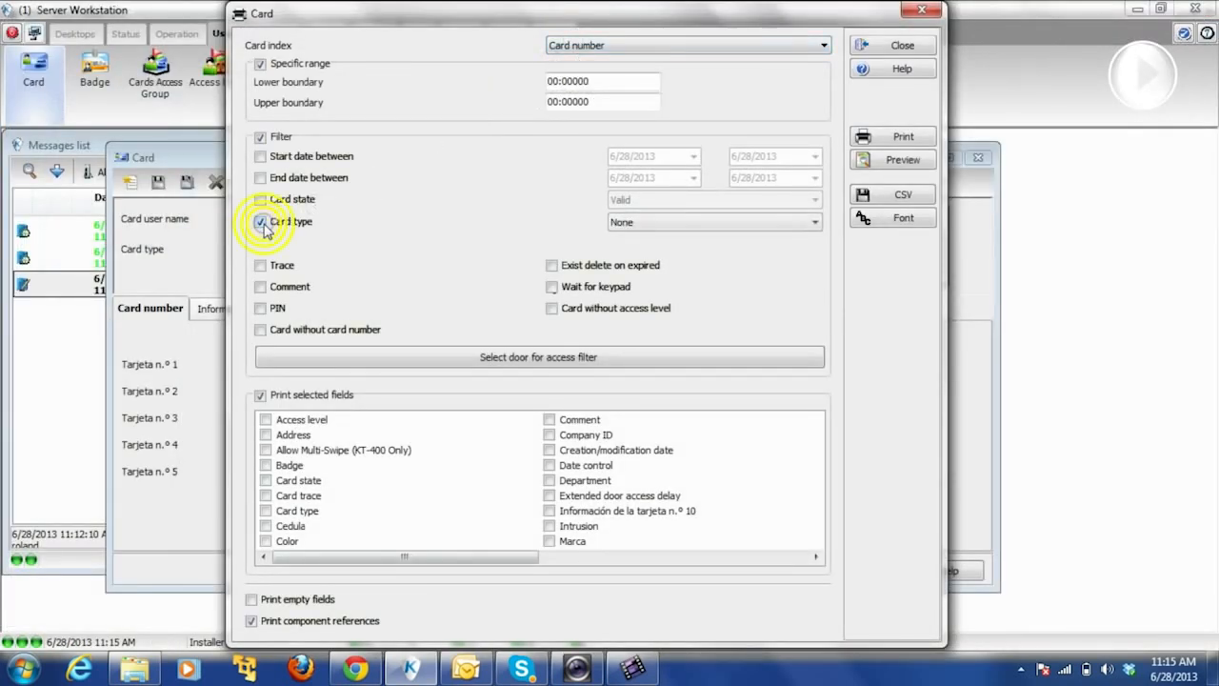
click(634, 227)
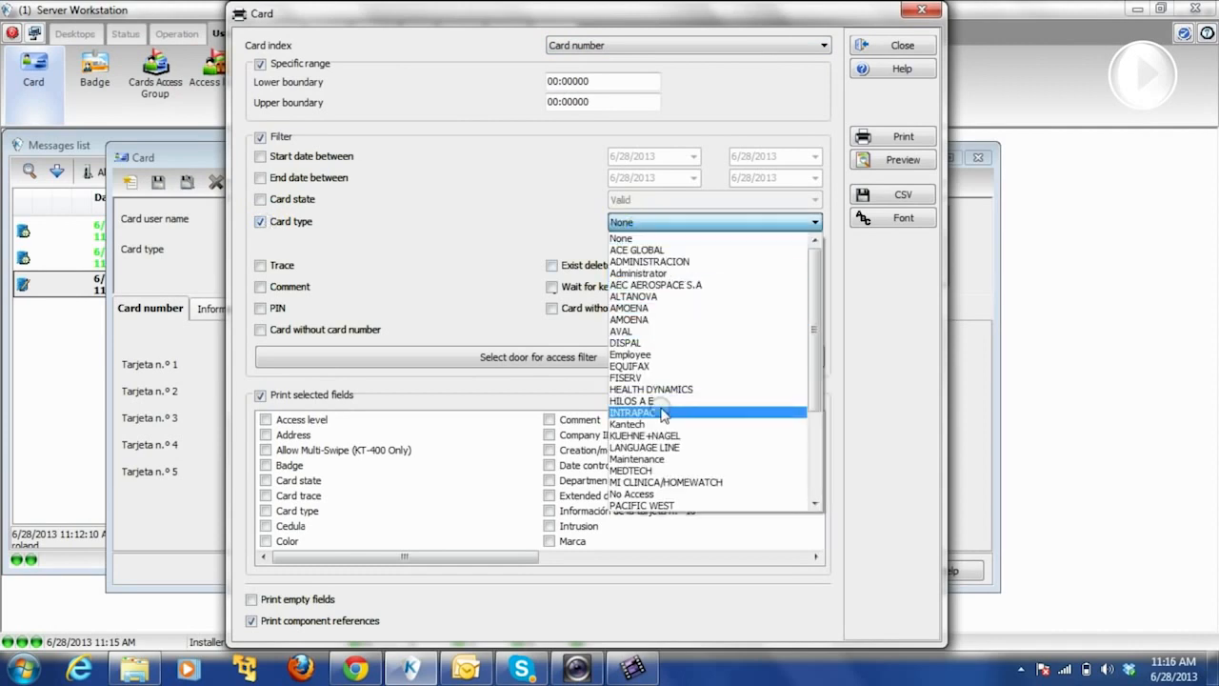
click(652, 425)
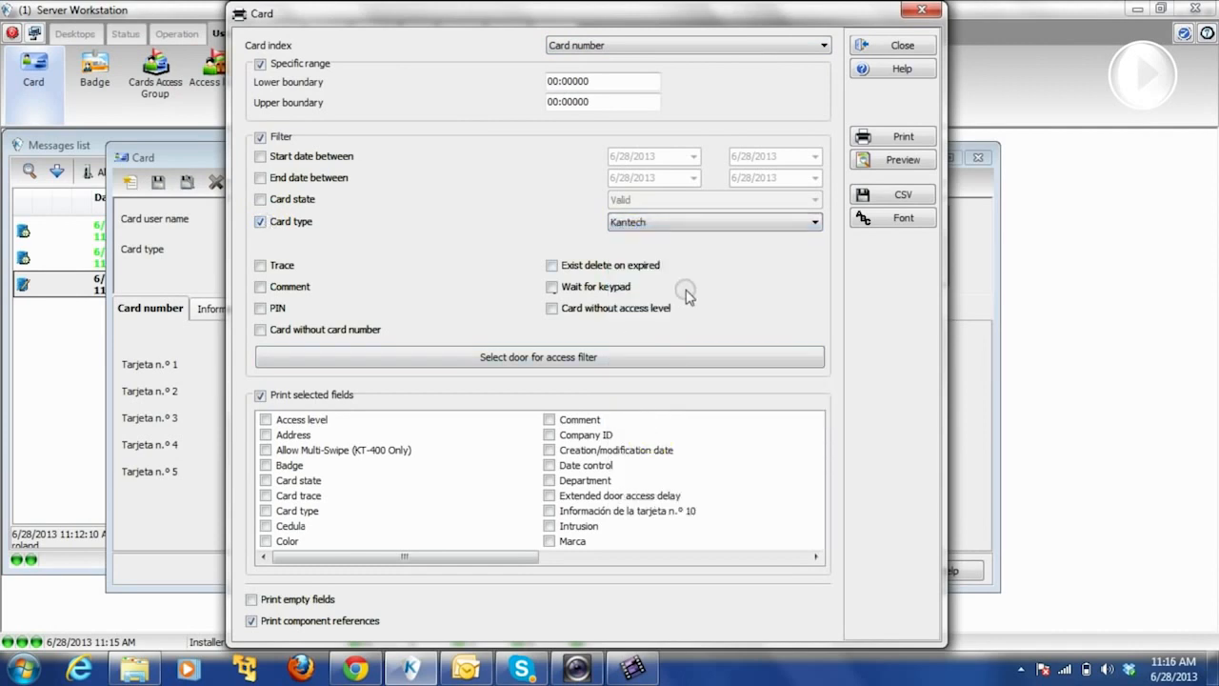
- Preview the single-card Kantech report maximized at page width, then close it
click(879, 159)
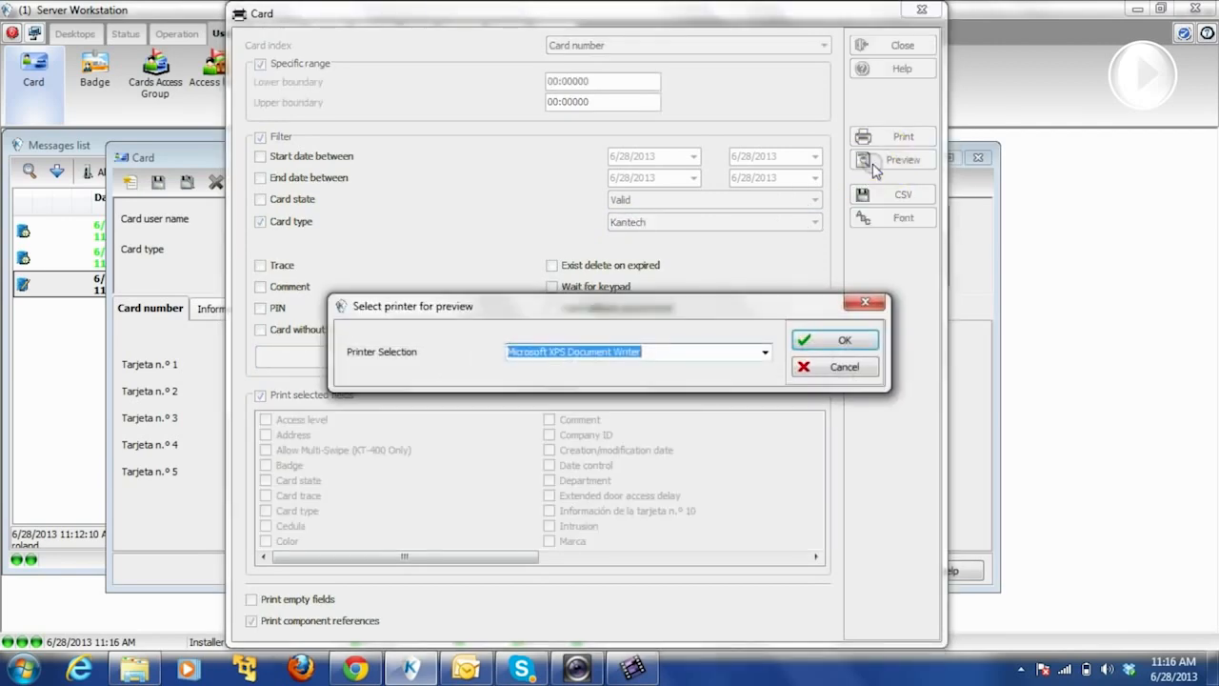
click(819, 343)
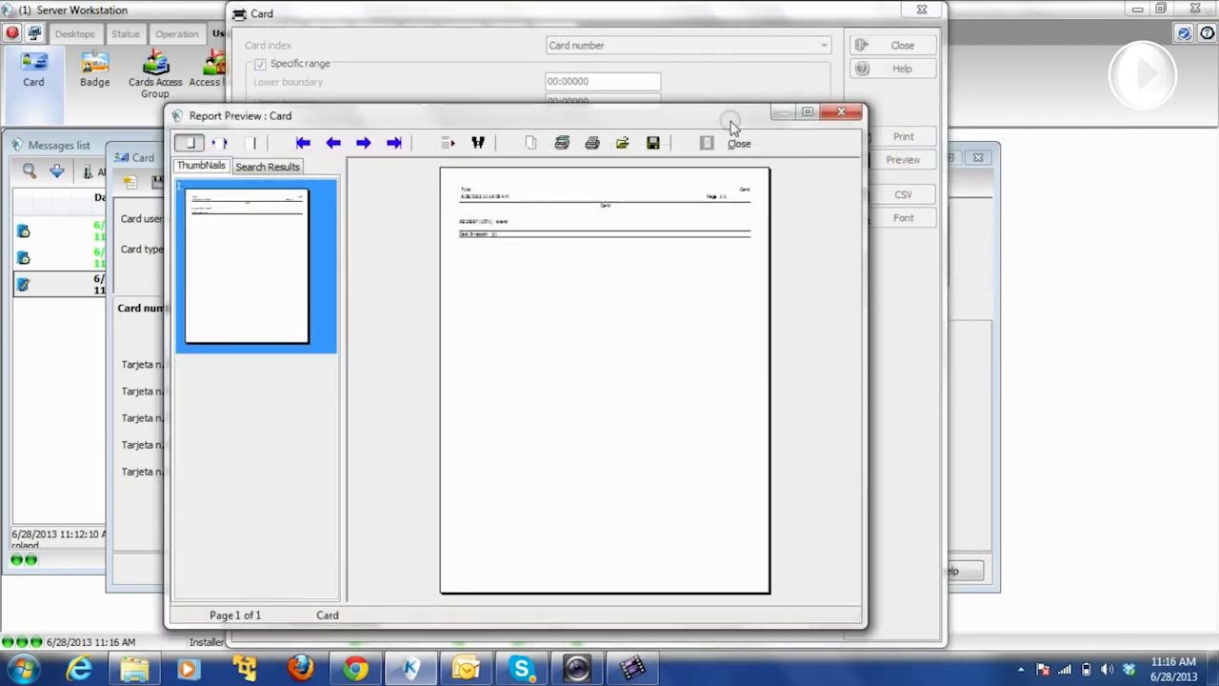
click(812, 115)
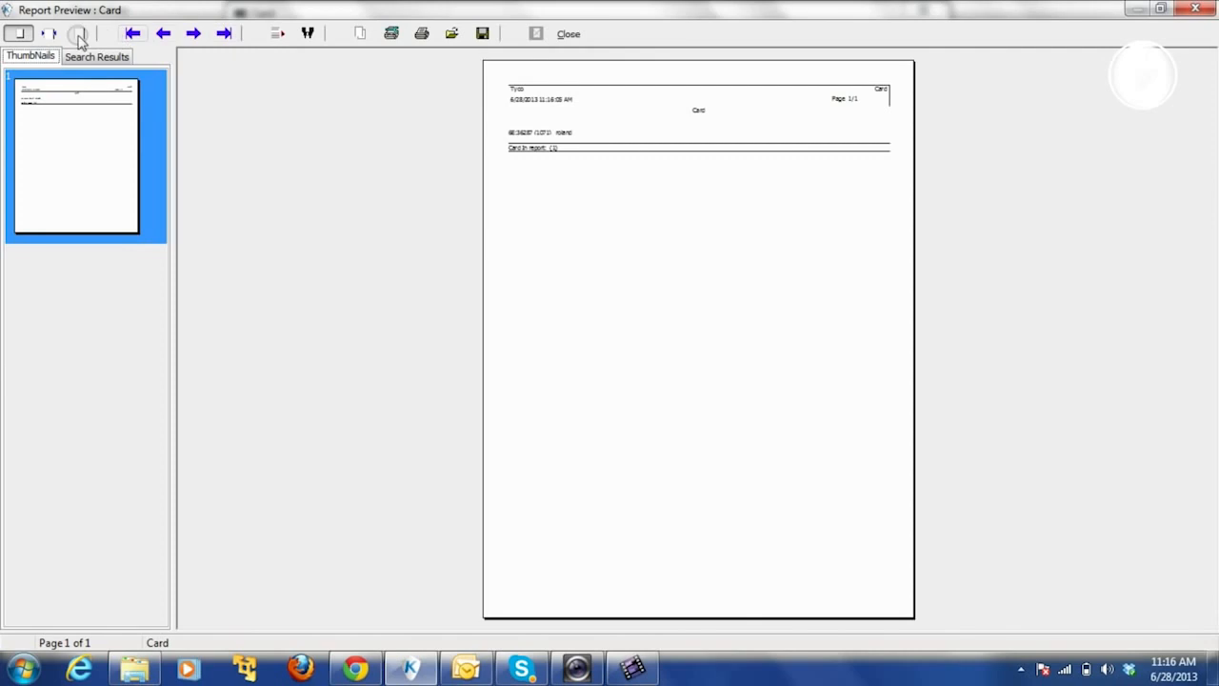
click(46, 33)
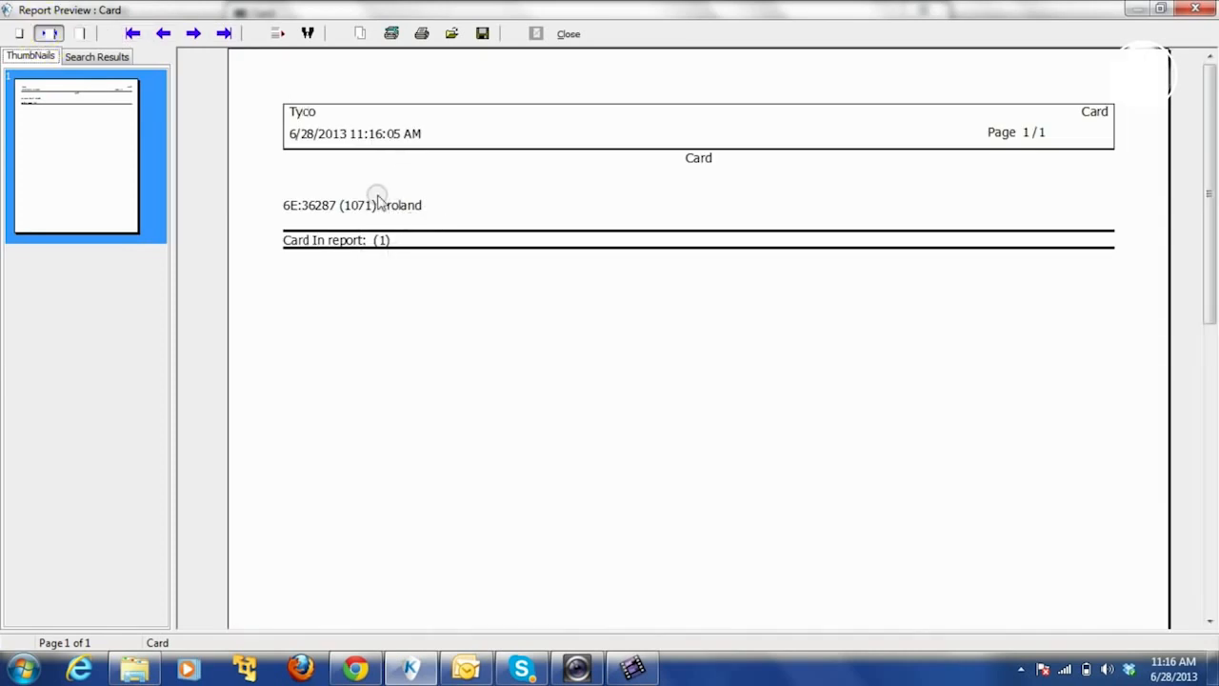
click(569, 35)
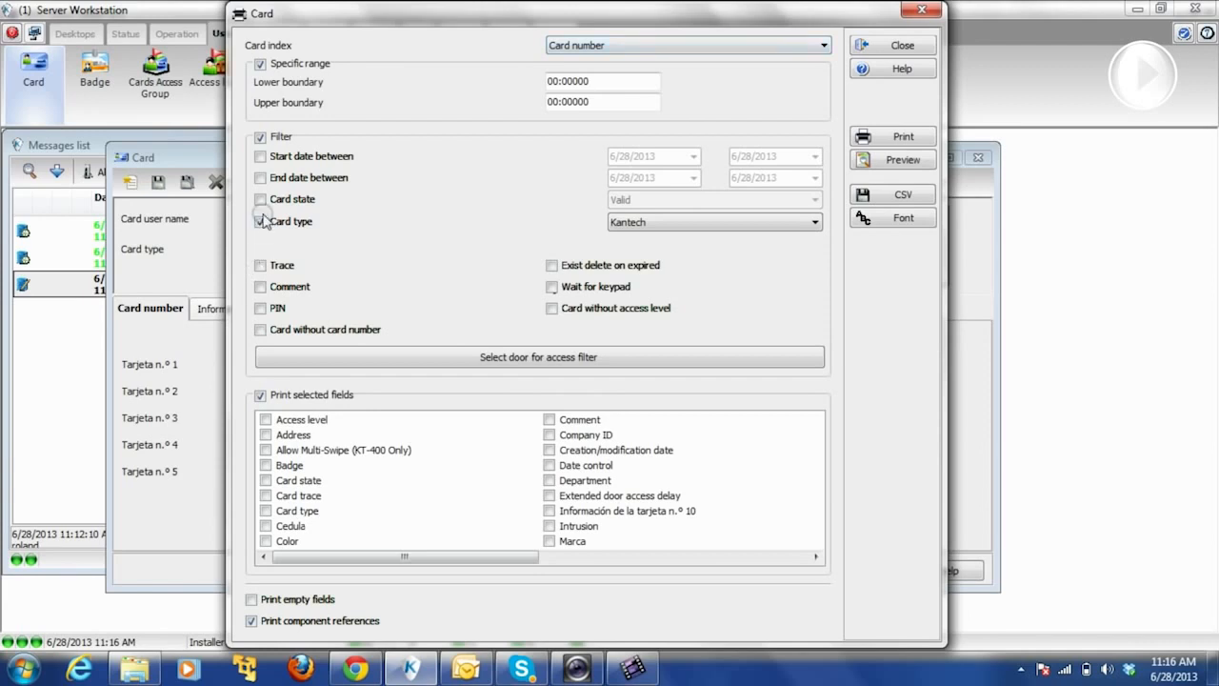
- Remove the Card type filter and add Cedula and Department to the printed fields
click(261, 222)
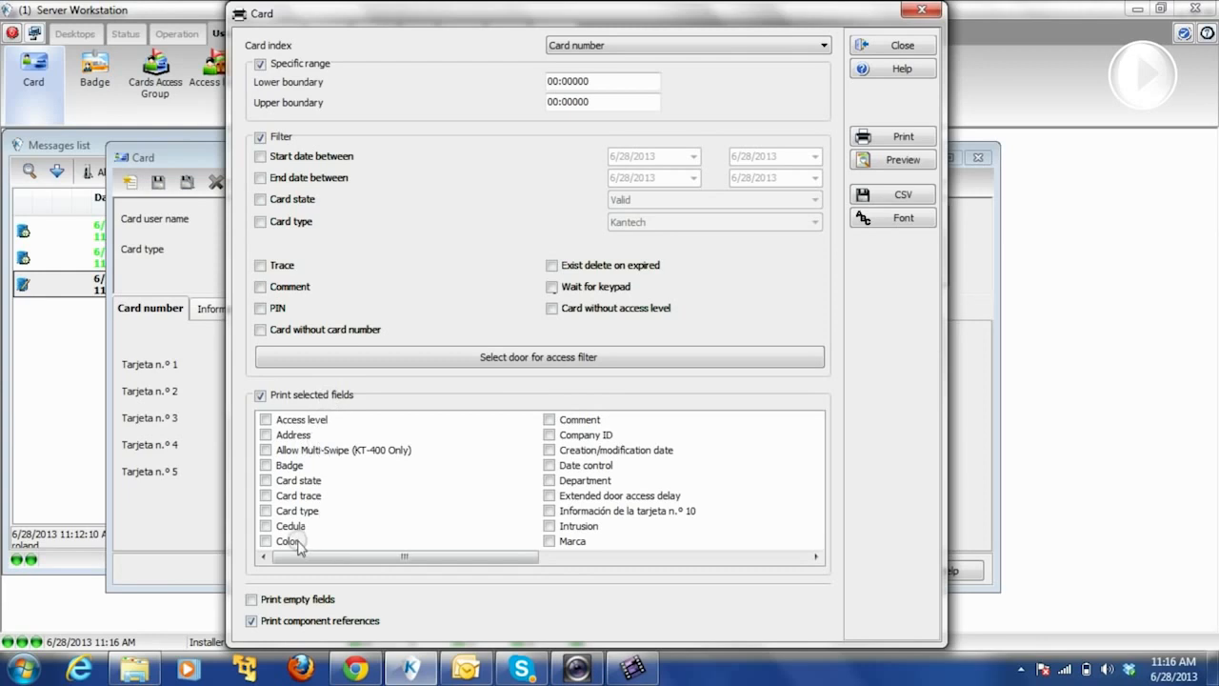
click(267, 526)
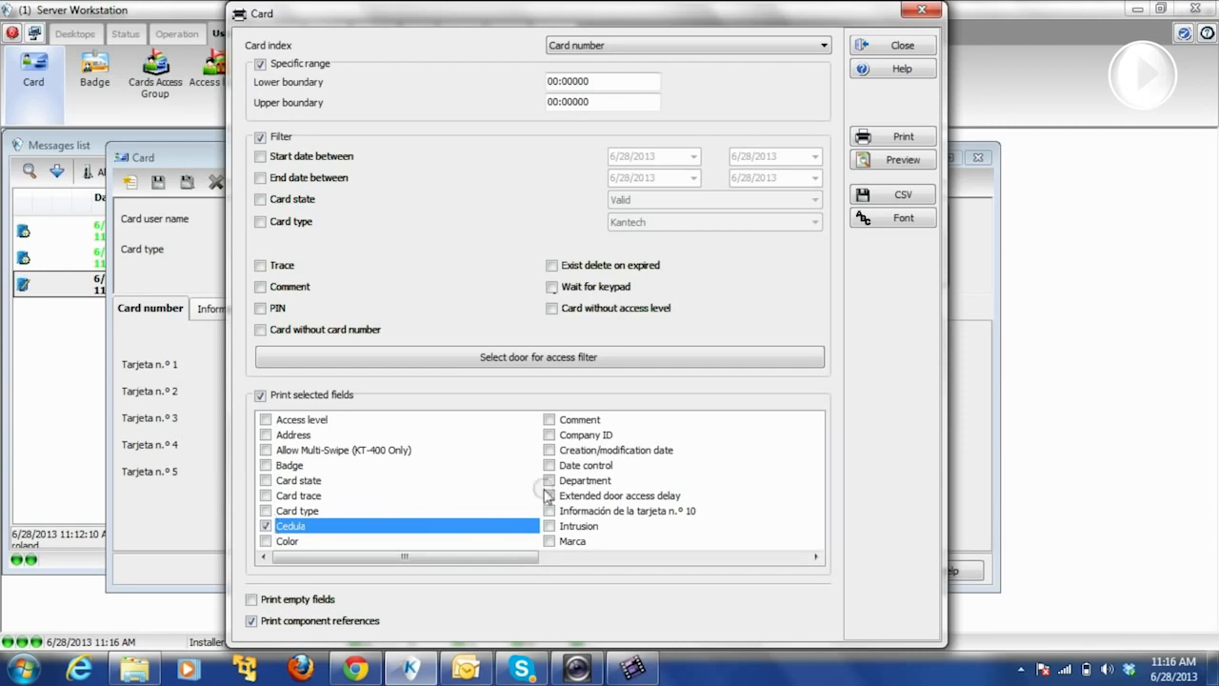
click(551, 481)
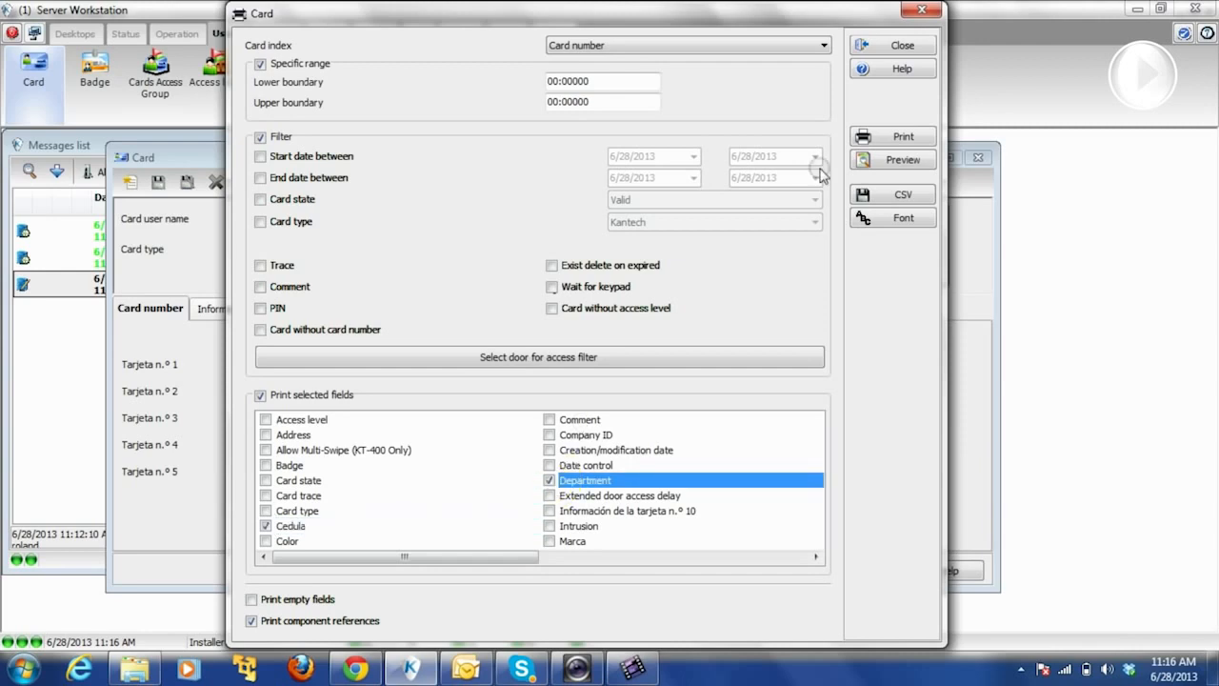
- Preview the all-cards report maximized at page width, scroll it, then close the preview
click(903, 159)
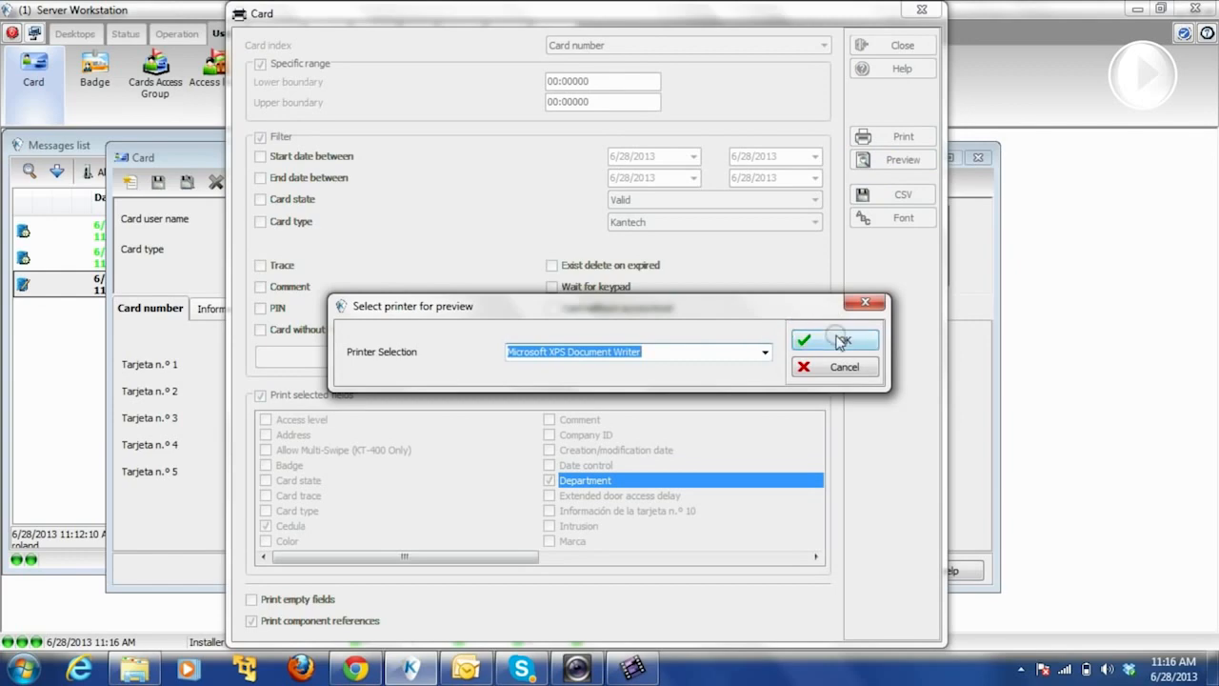
click(838, 338)
click(807, 113)
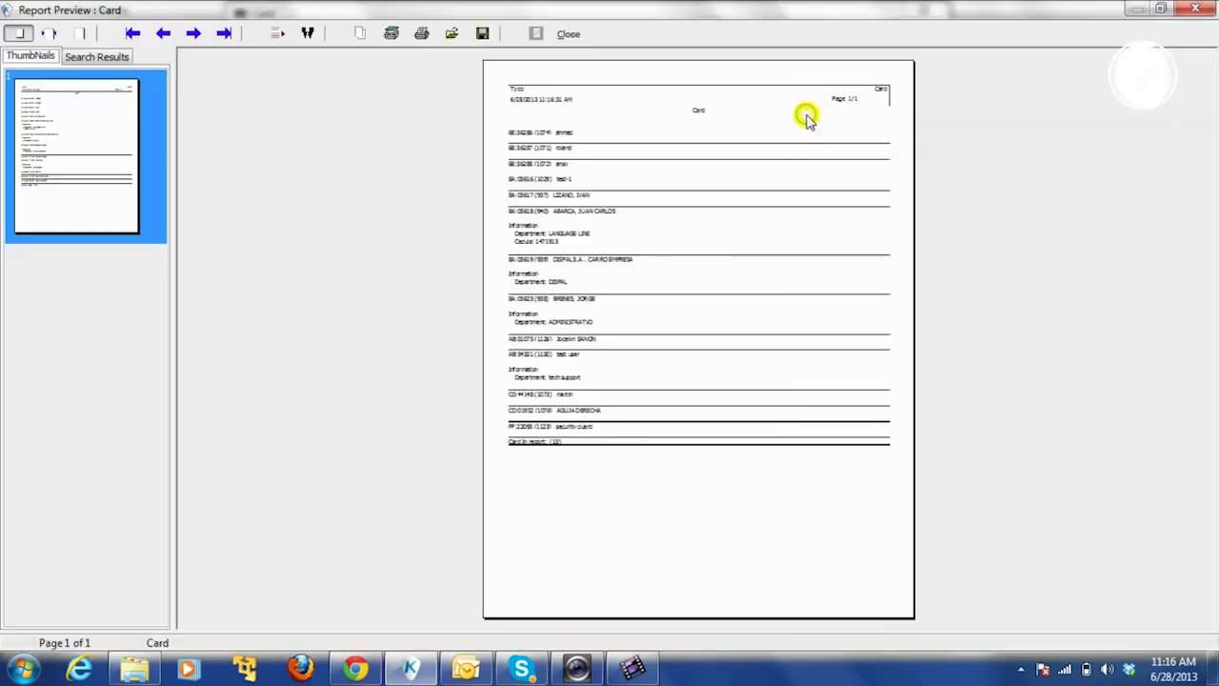
click(47, 34)
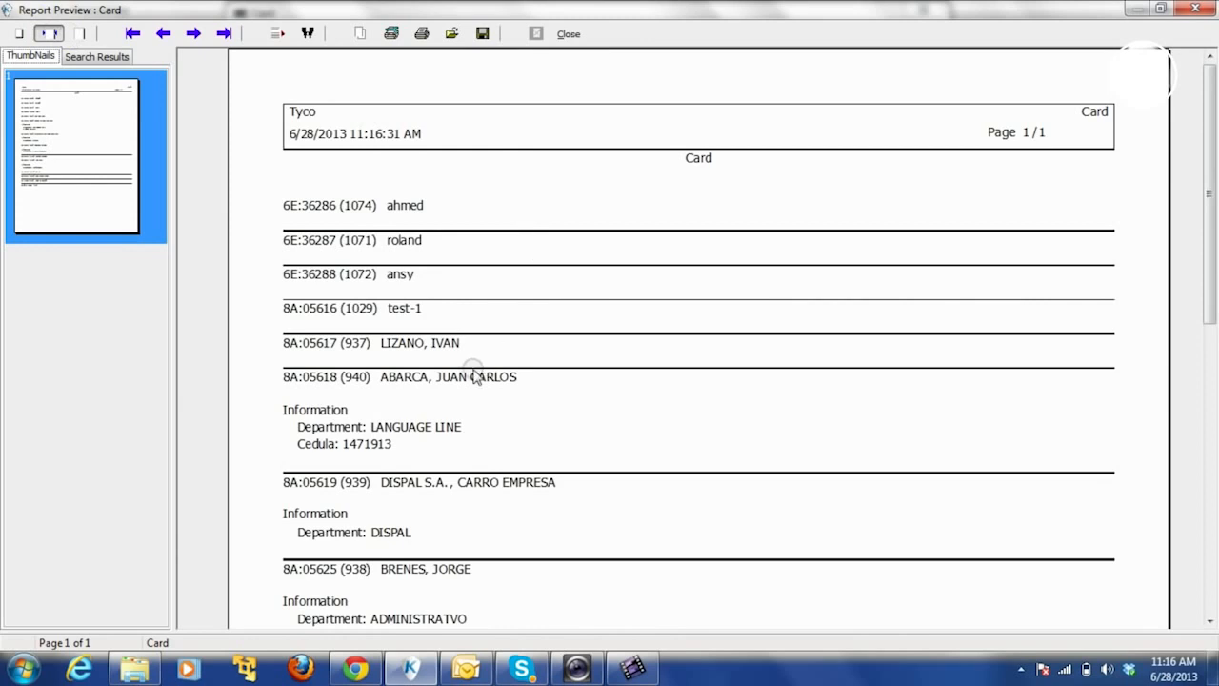
drag(1213, 208, 1197, 246)
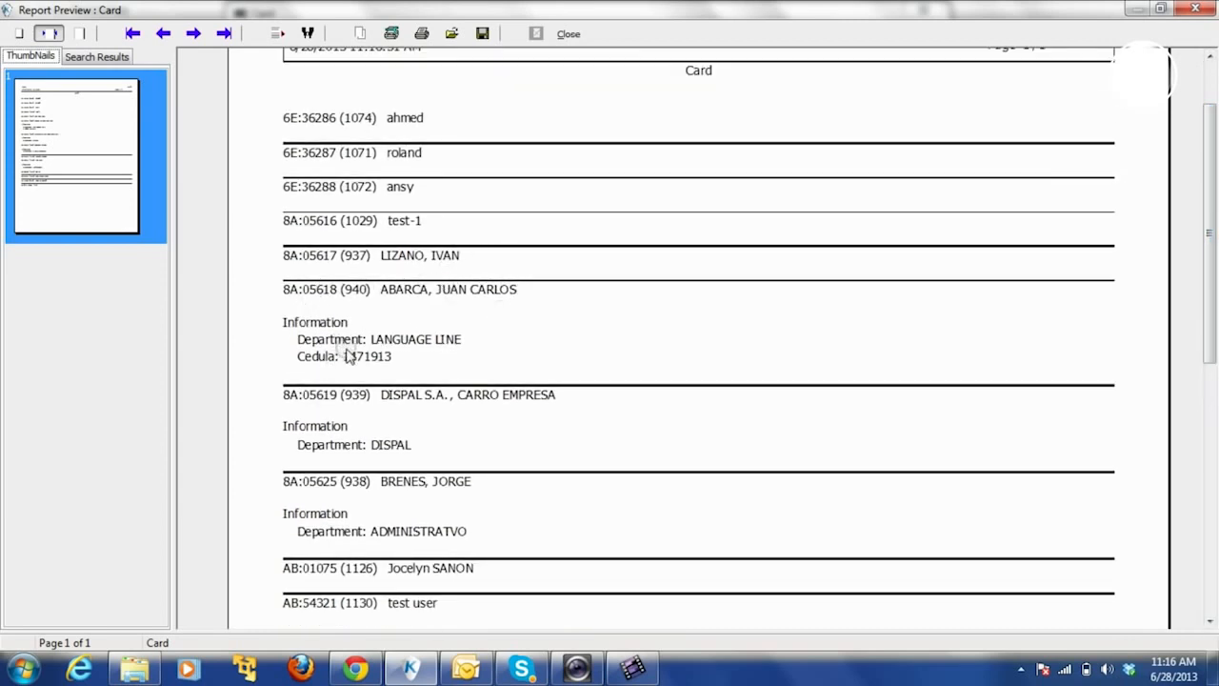
click(570, 34)
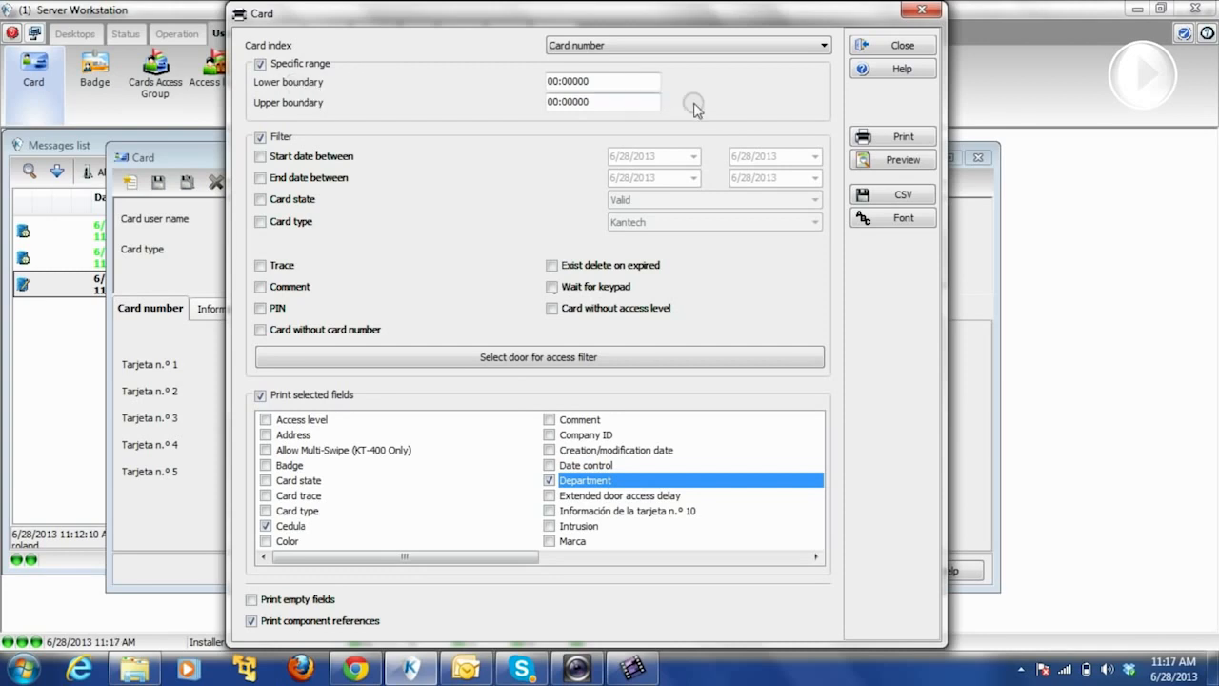
- Limit the card range to one card number and preview that single card at page width
drag(593, 88, 510, 89)
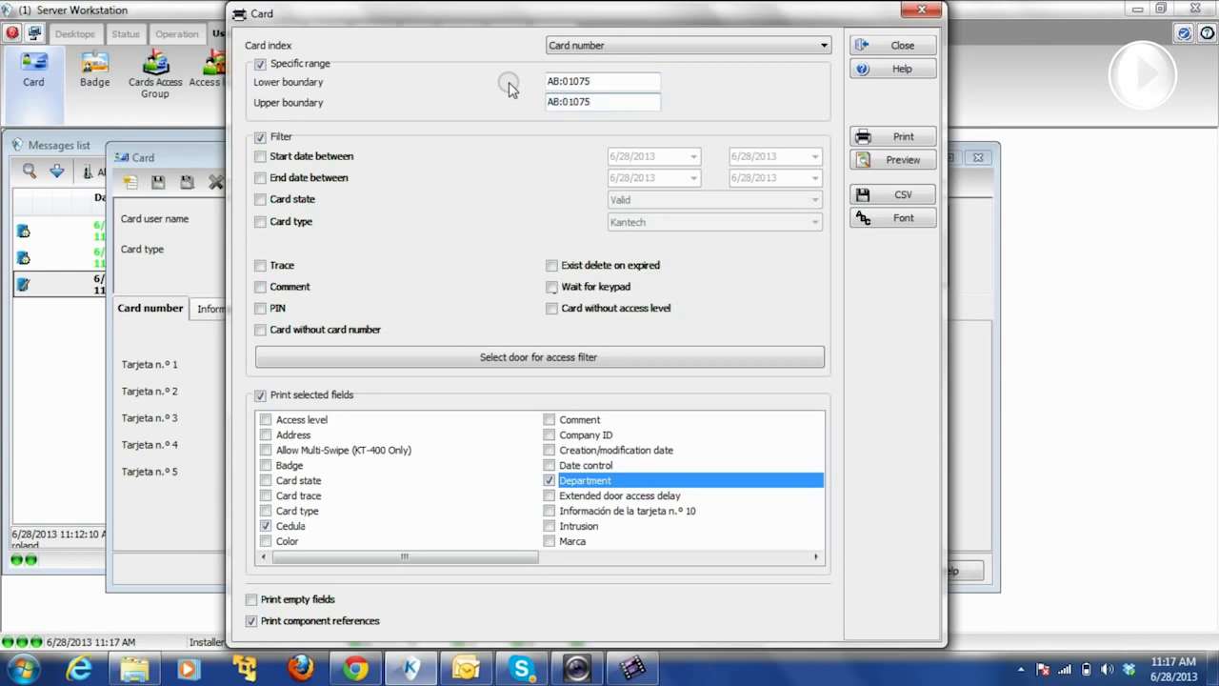
click(869, 157)
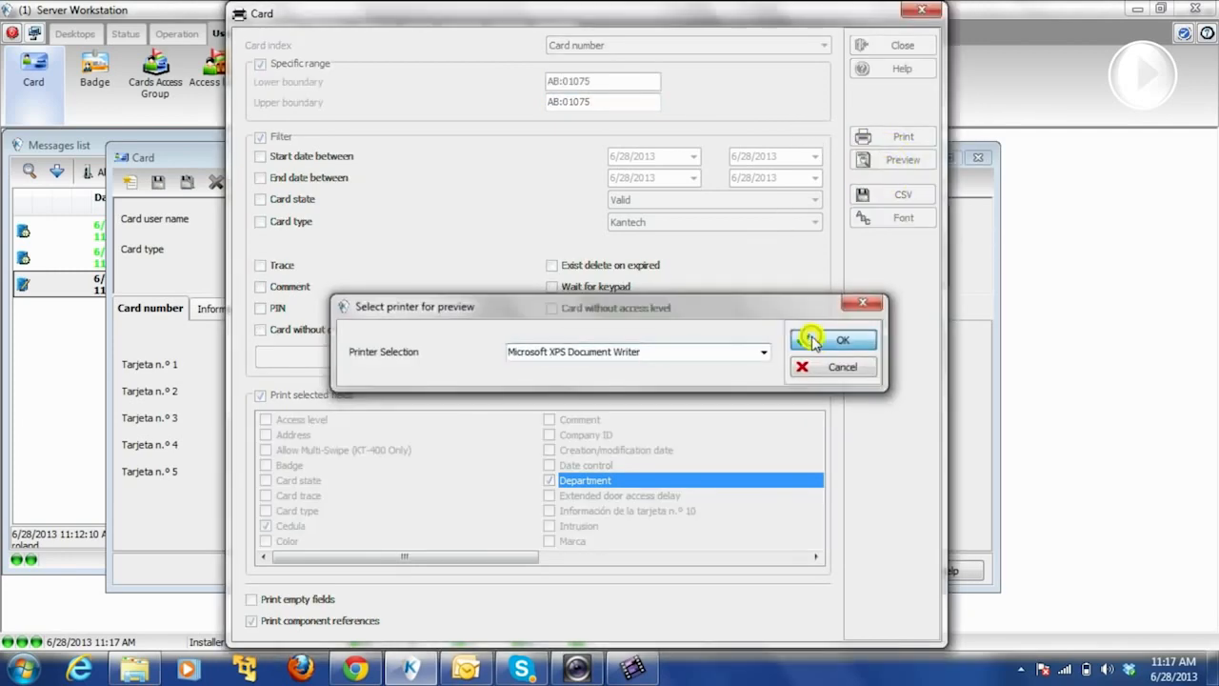
click(812, 342)
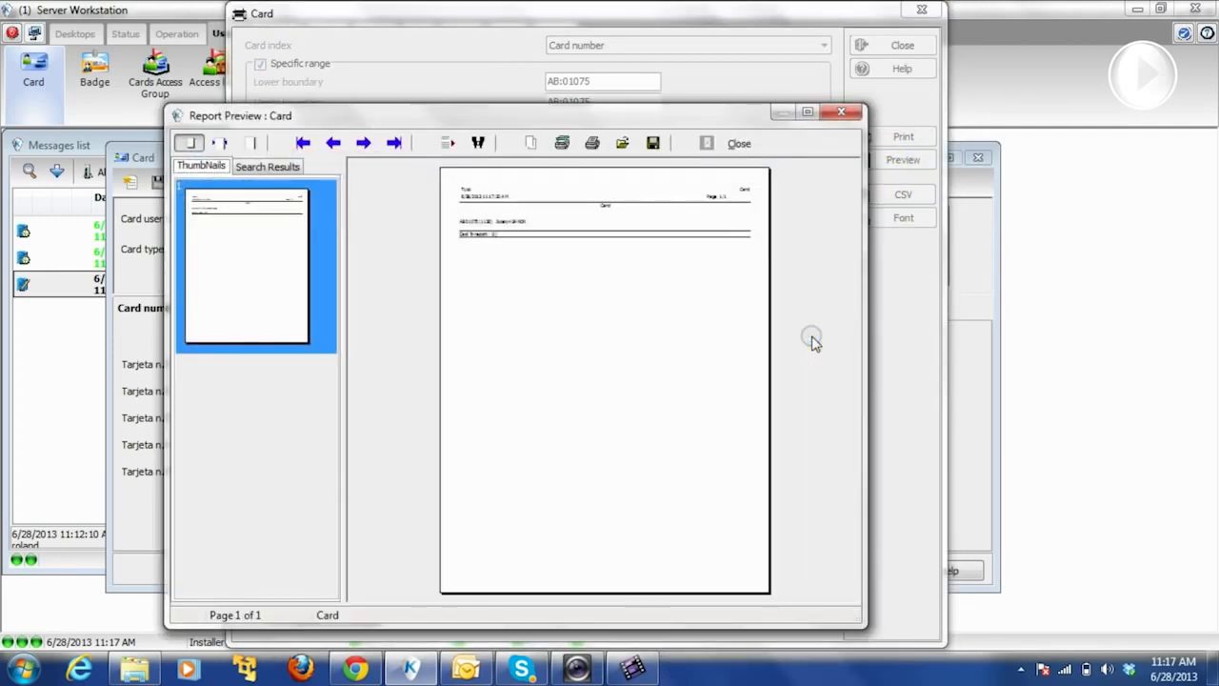
click(810, 114)
click(52, 34)
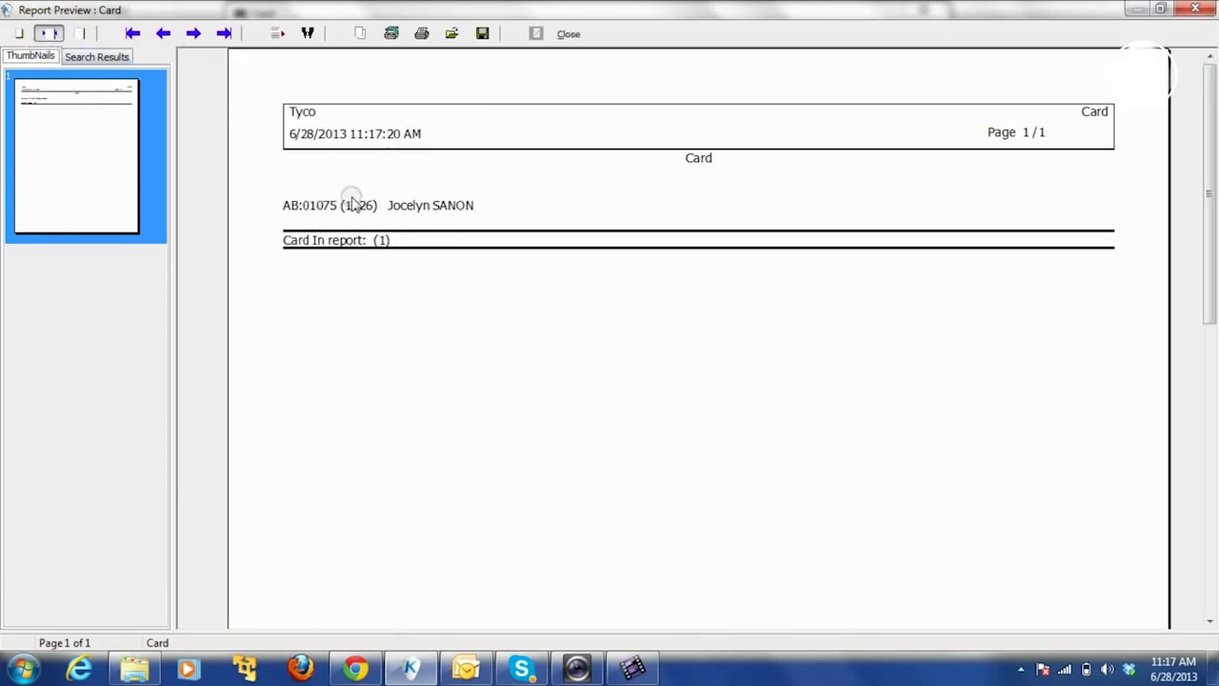
click(569, 34)
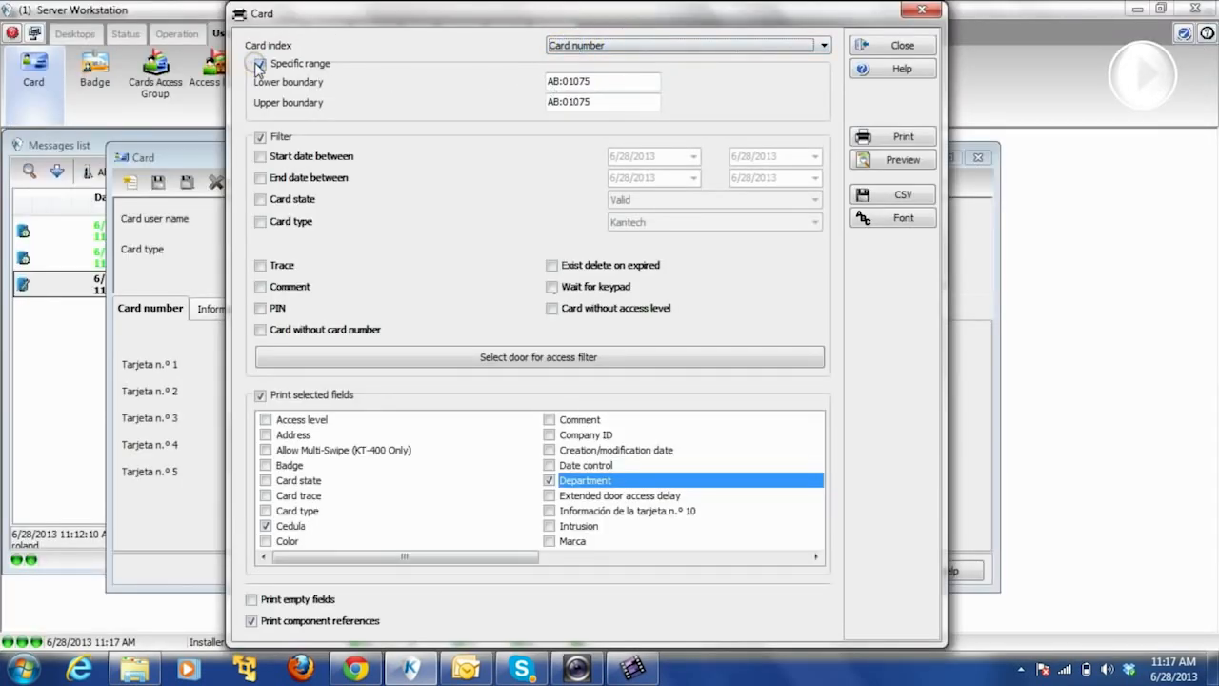
- Reset the lower and upper card range boundaries to 00:00000
click(258, 65)
click(259, 65)
drag(595, 82, 512, 87)
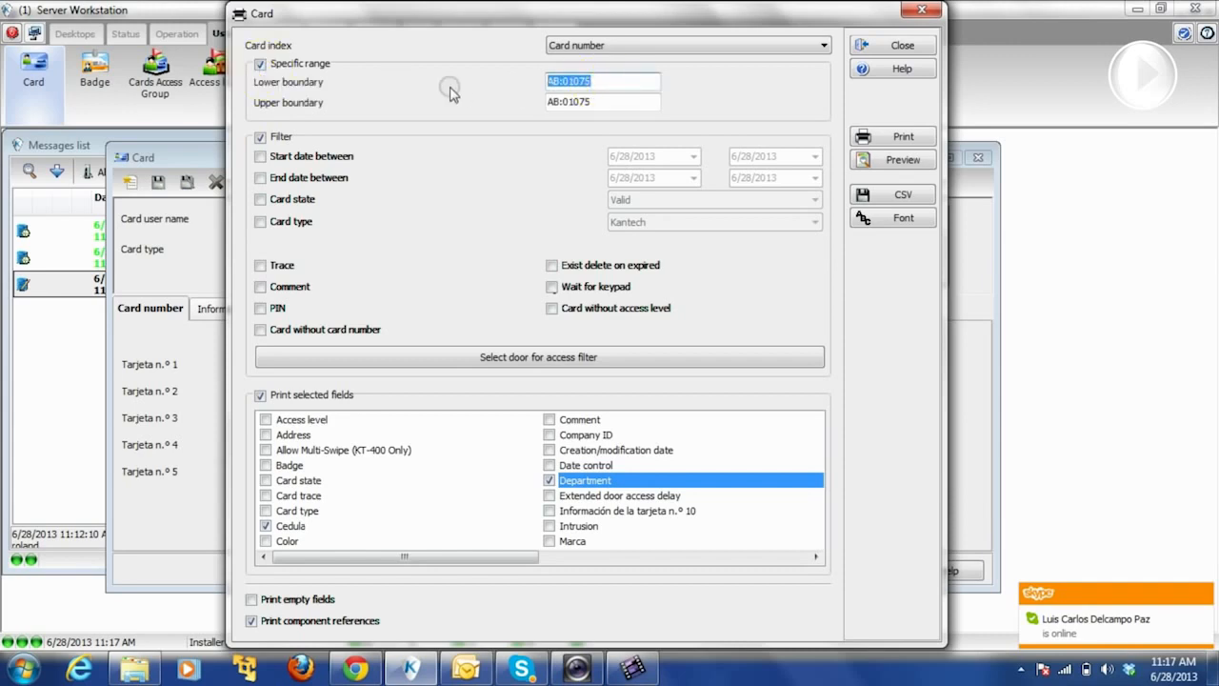
drag(635, 102, 467, 104)
key(BackSpace)
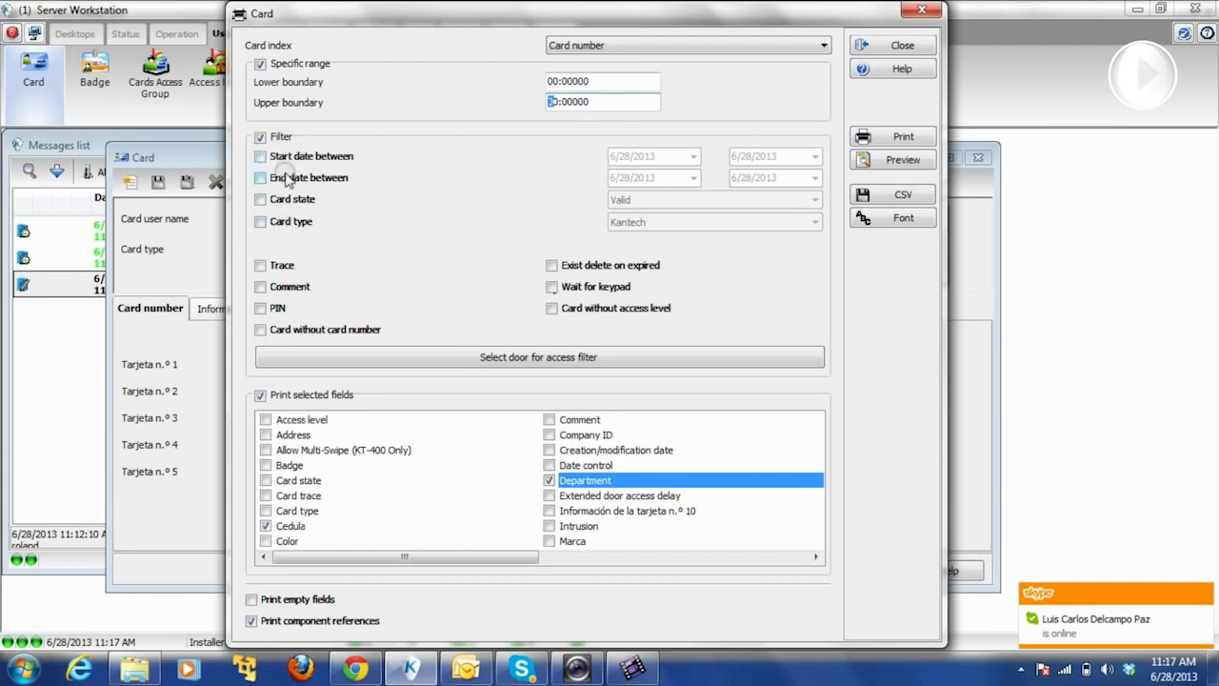
- Try the Card type and Card state filters with Valid state, then switch both off
click(261, 221)
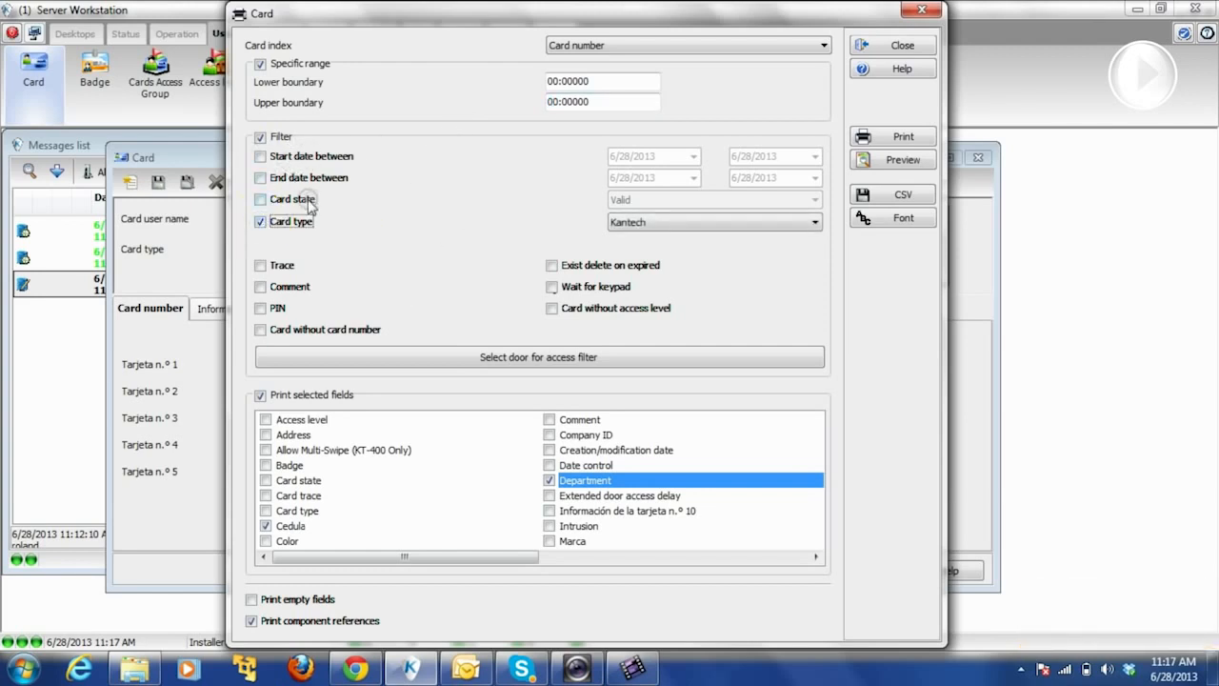
click(261, 199)
click(619, 200)
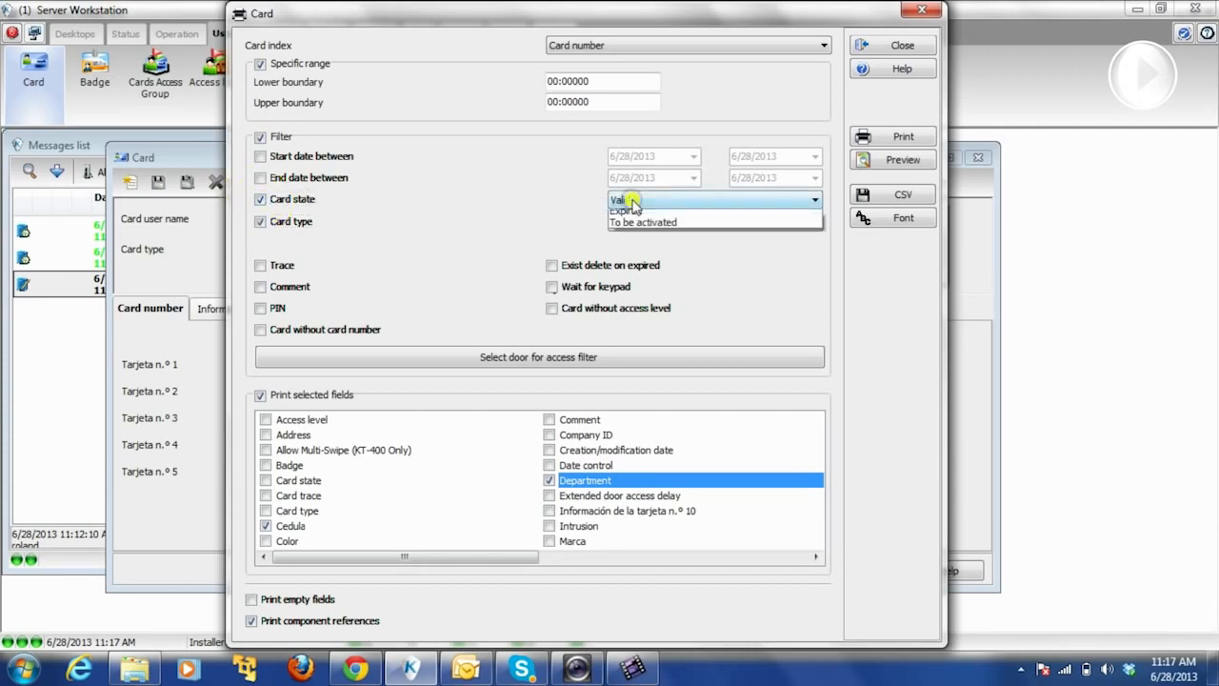
click(633, 203)
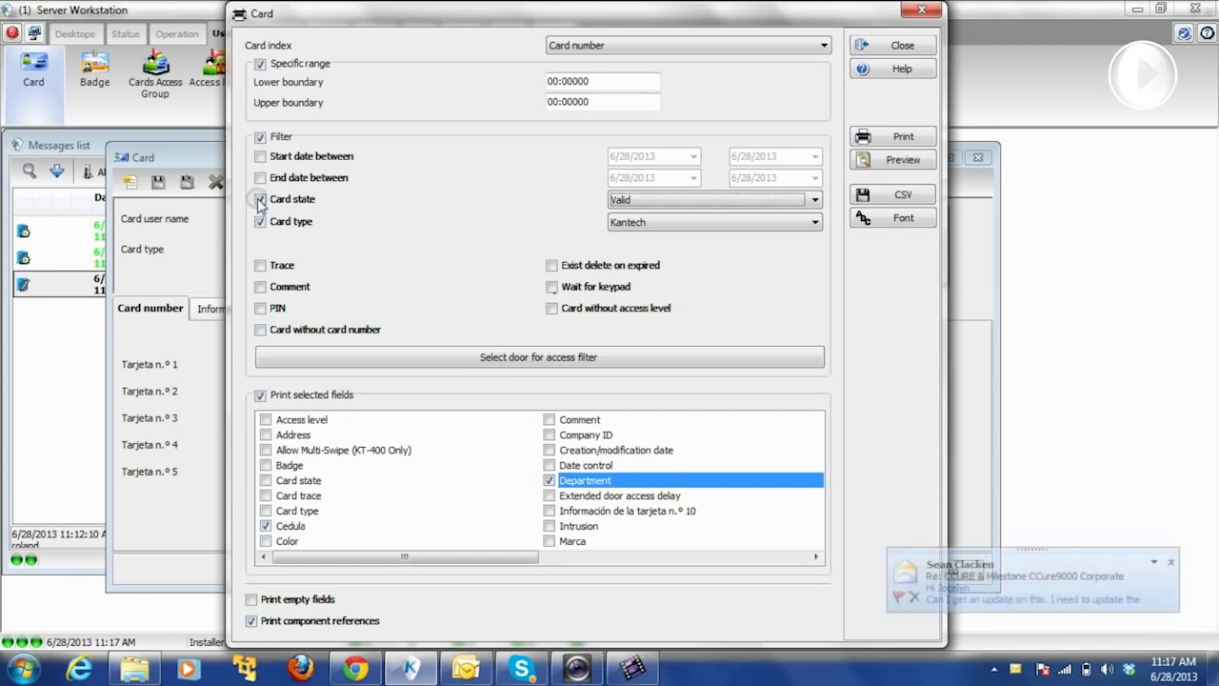
click(261, 200)
click(261, 222)
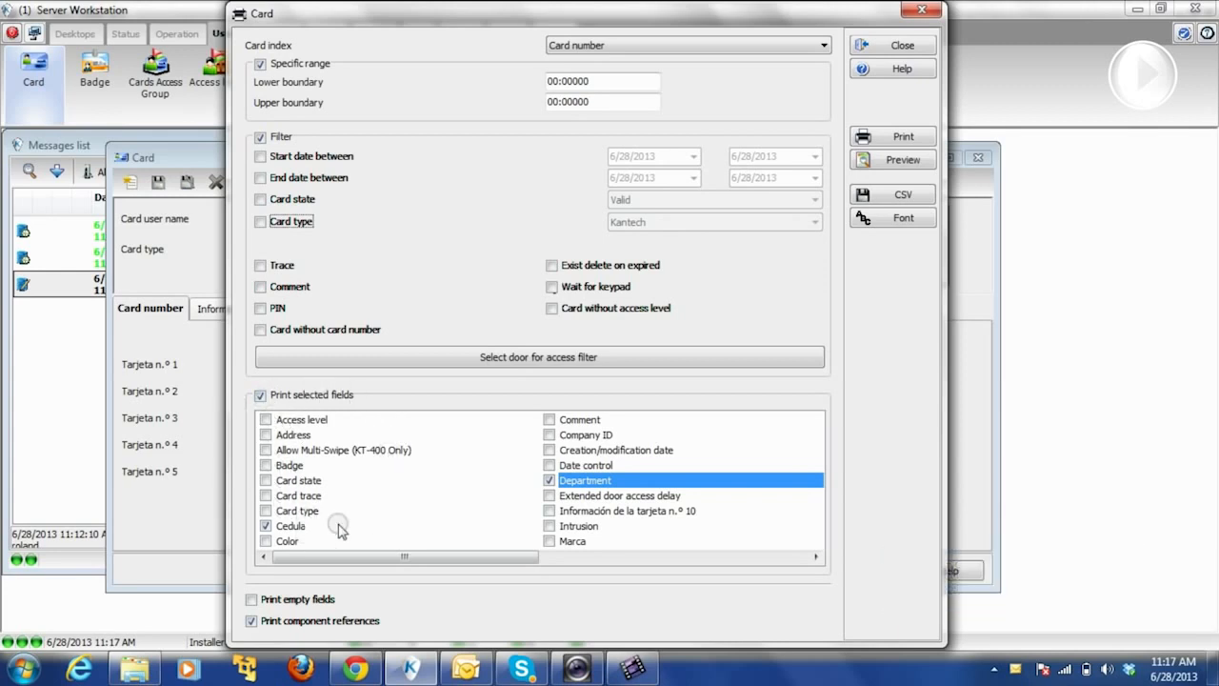
drag(361, 559, 315, 558)
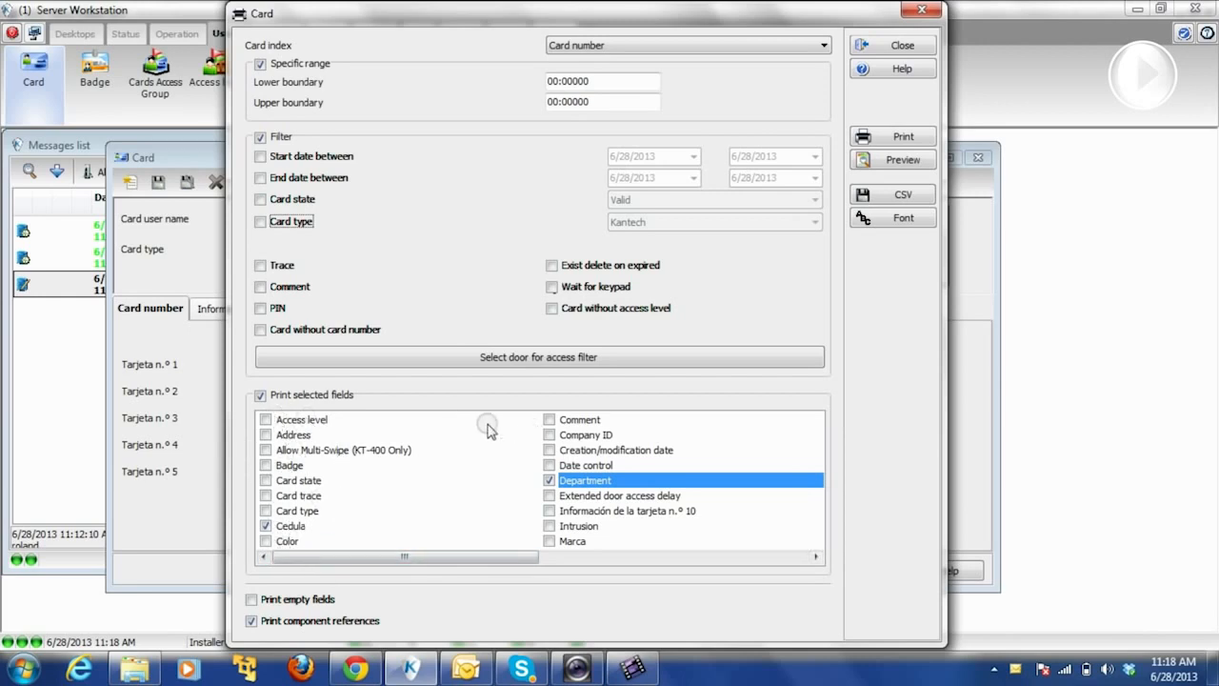
- Add Company ID, Marca and Modelo to the printed fields
click(553, 437)
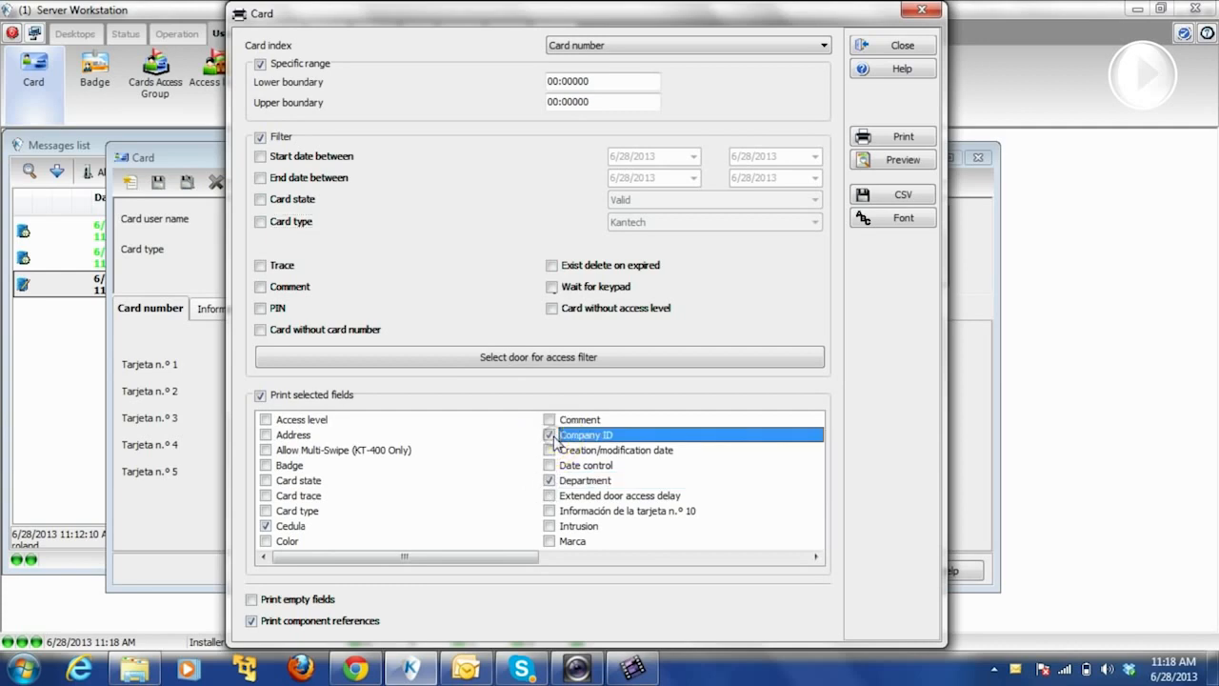
click(550, 541)
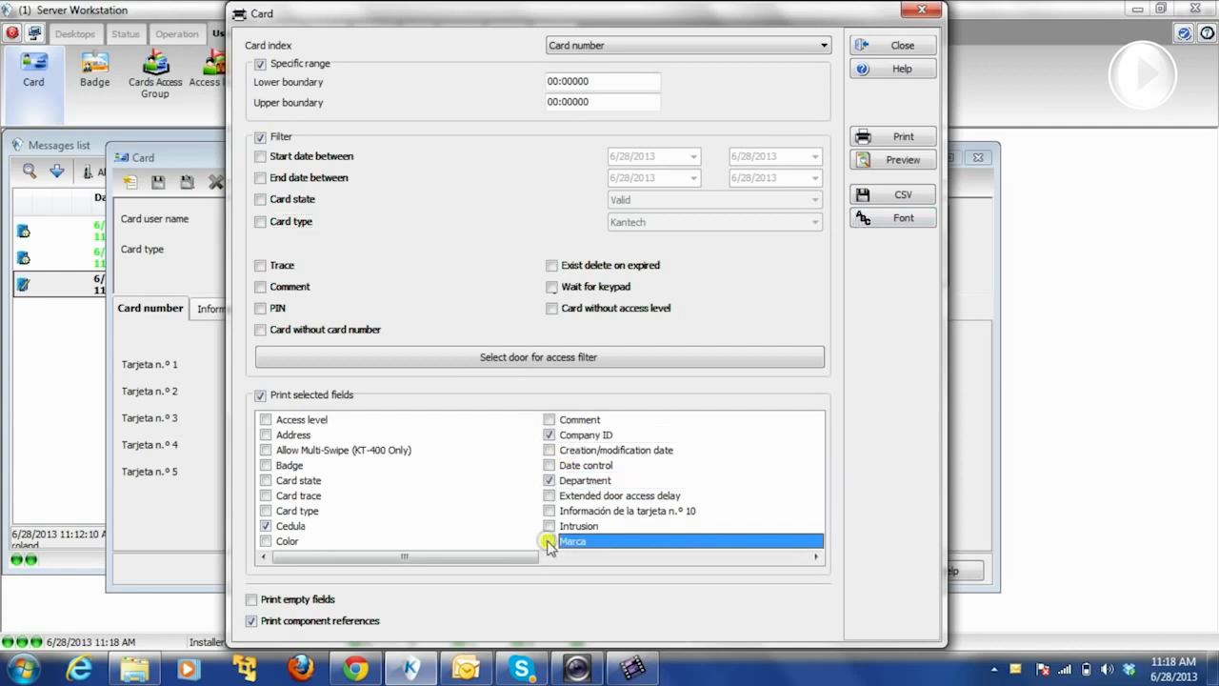
click(549, 541)
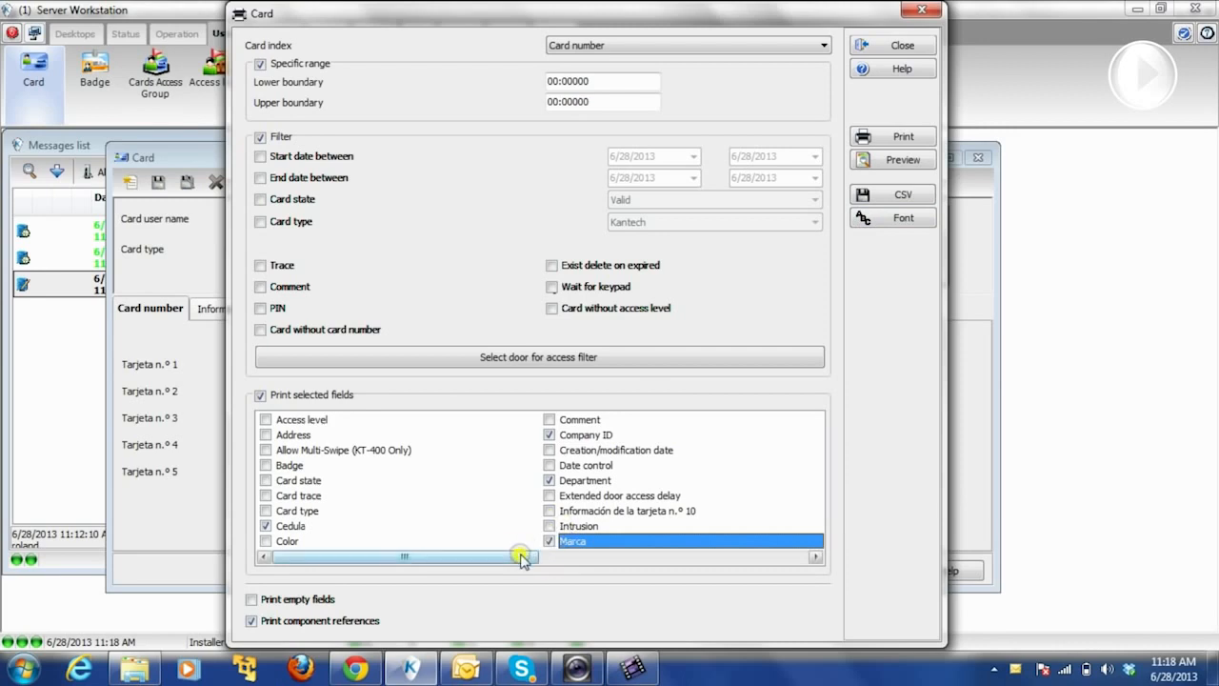
click(571, 558)
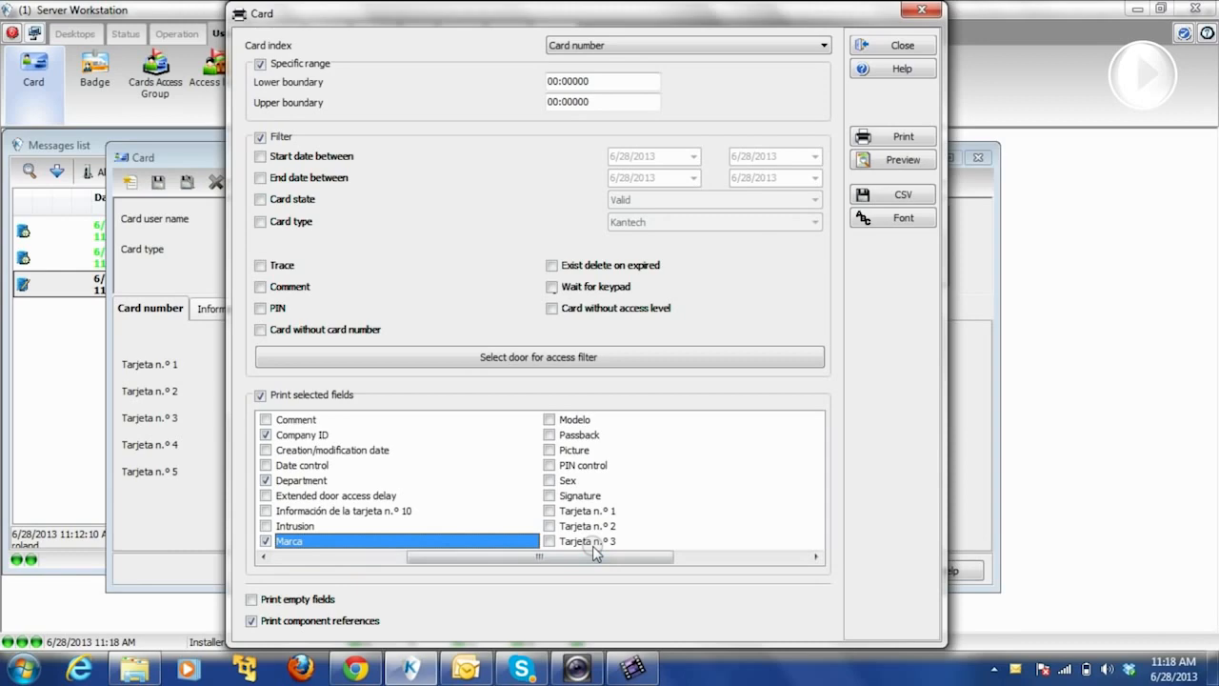
click(552, 421)
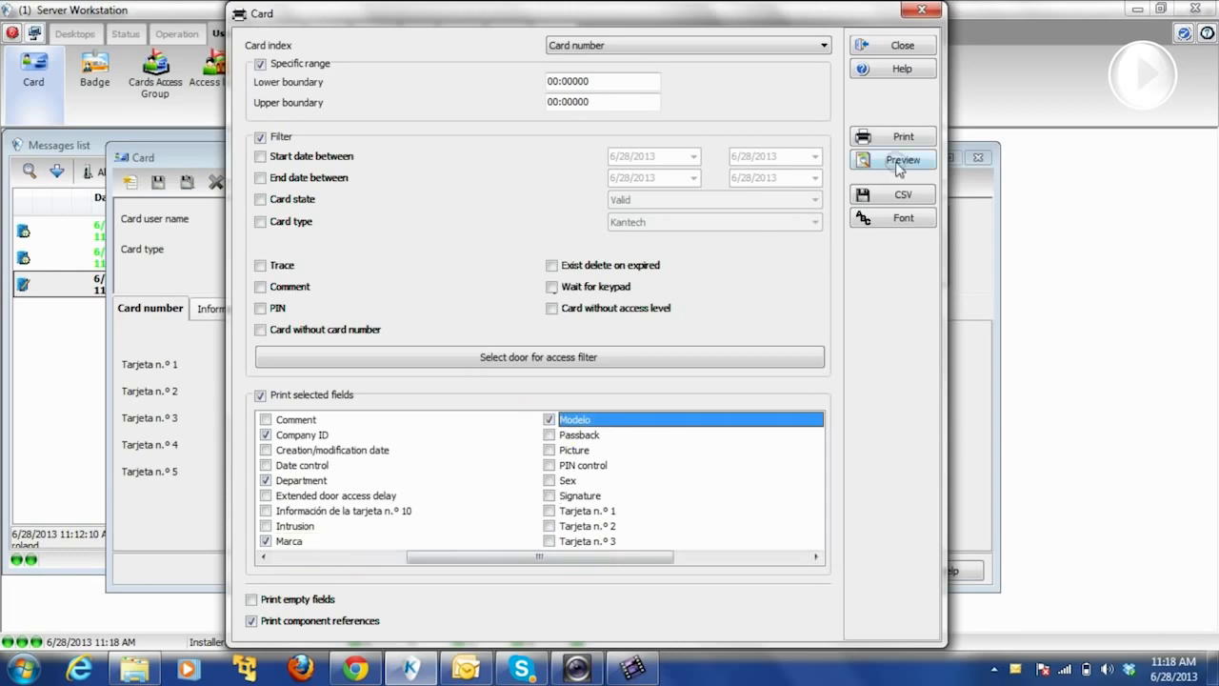
- Preview the all-cards report maximized at page width, scroll it, then close the preview
click(899, 162)
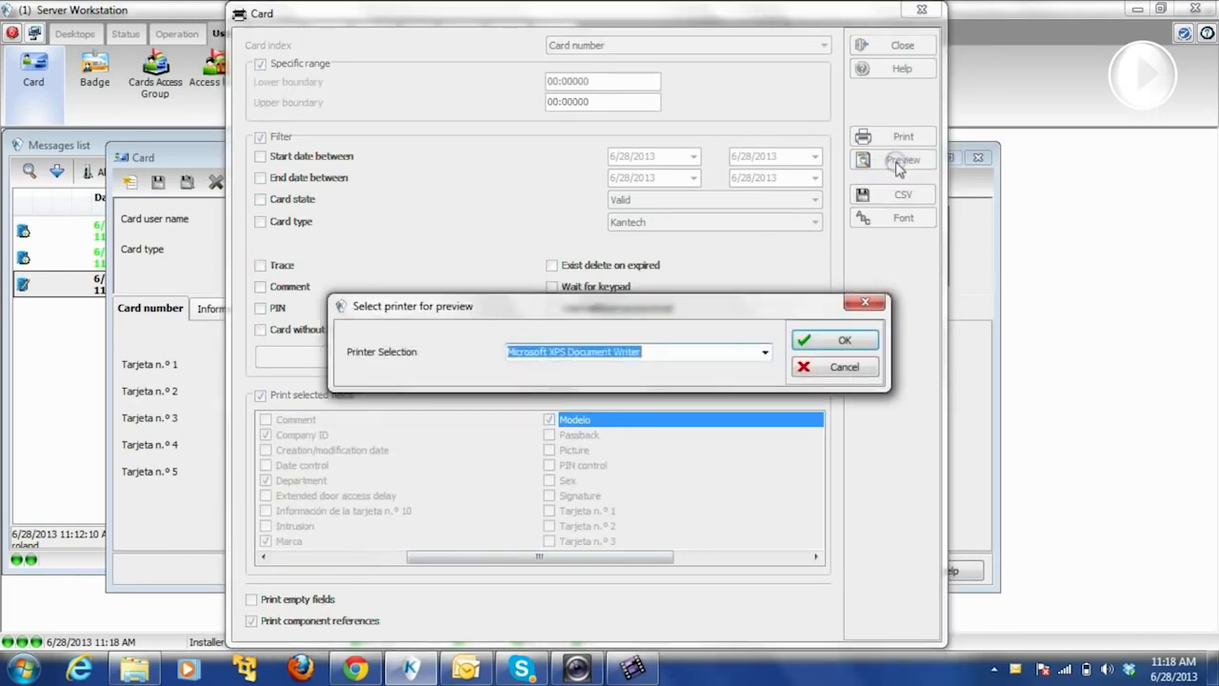
click(835, 341)
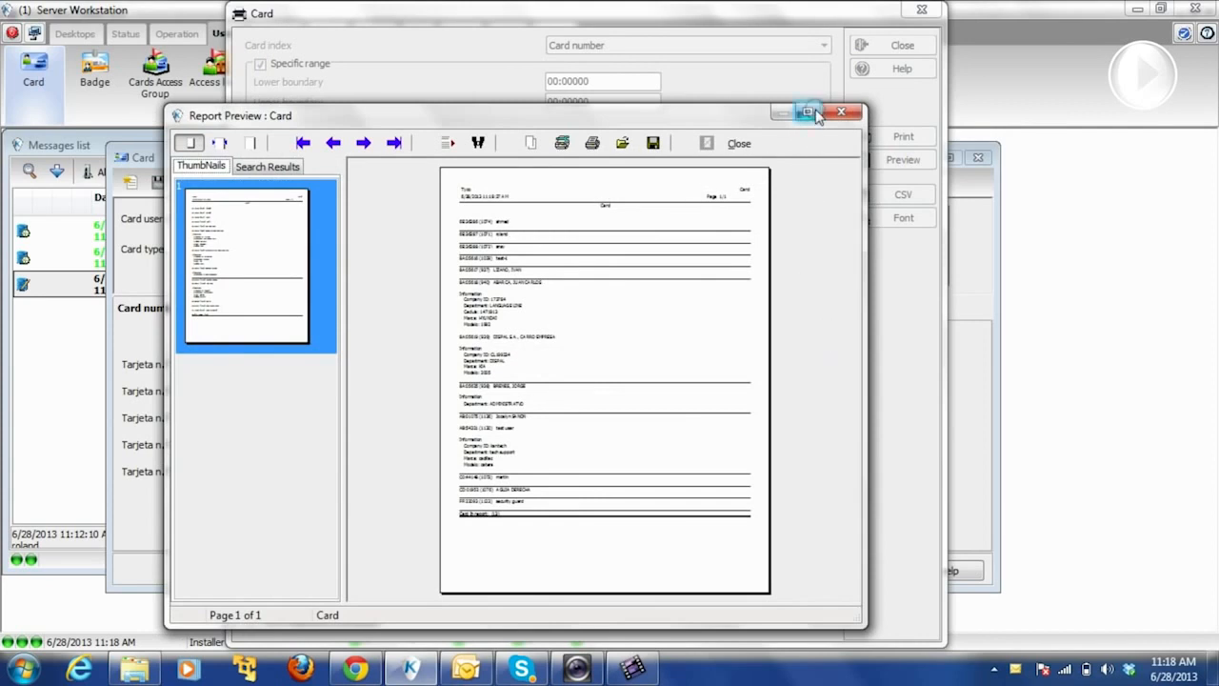
click(809, 112)
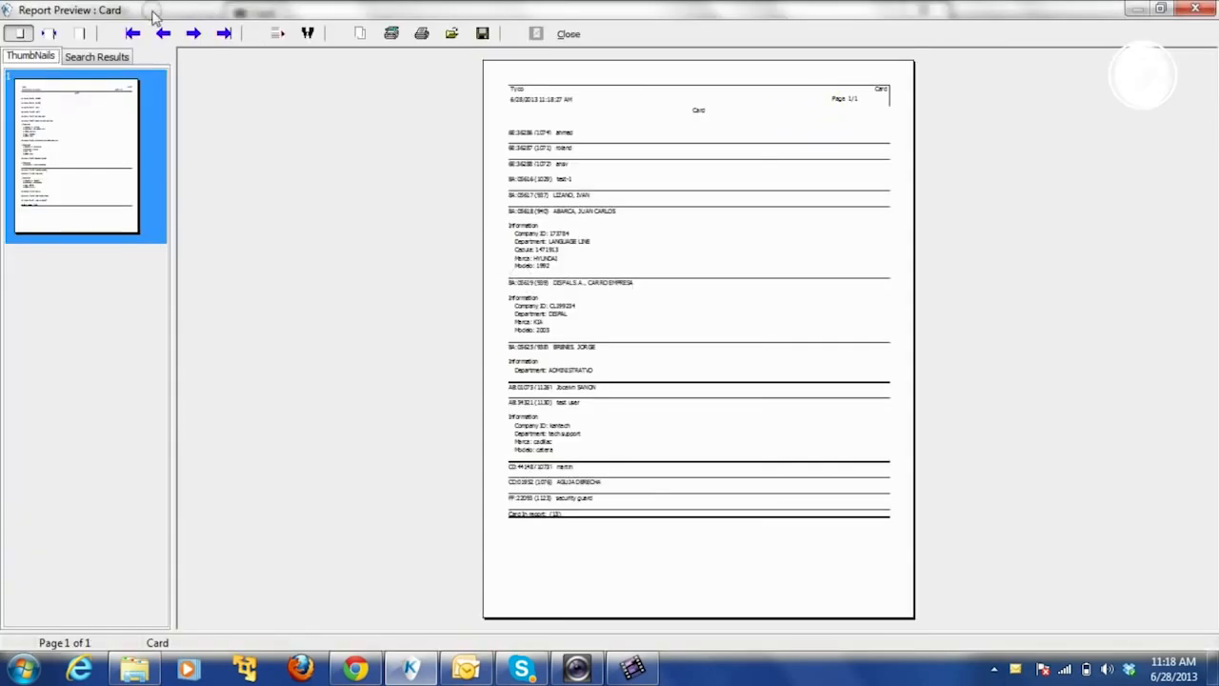
click(47, 33)
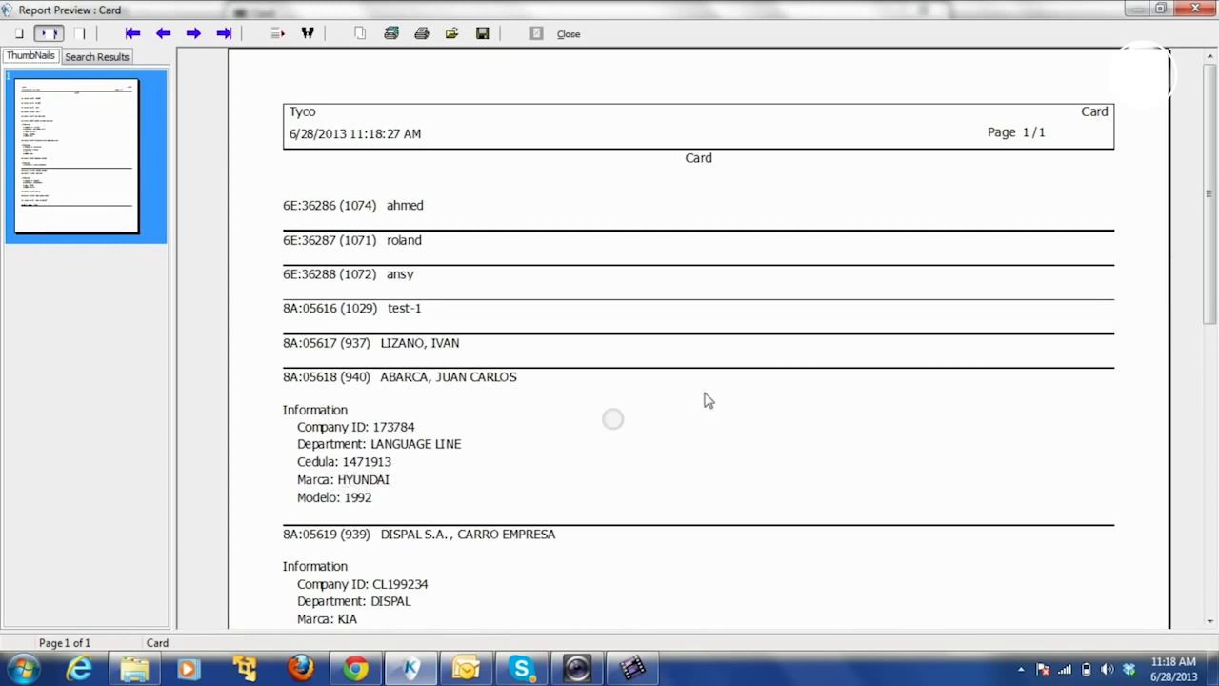
mouse_move(1206, 257)
mouse_down()
mouse_move(1195, 479)
mouse_move(1199, 253)
mouse_up()
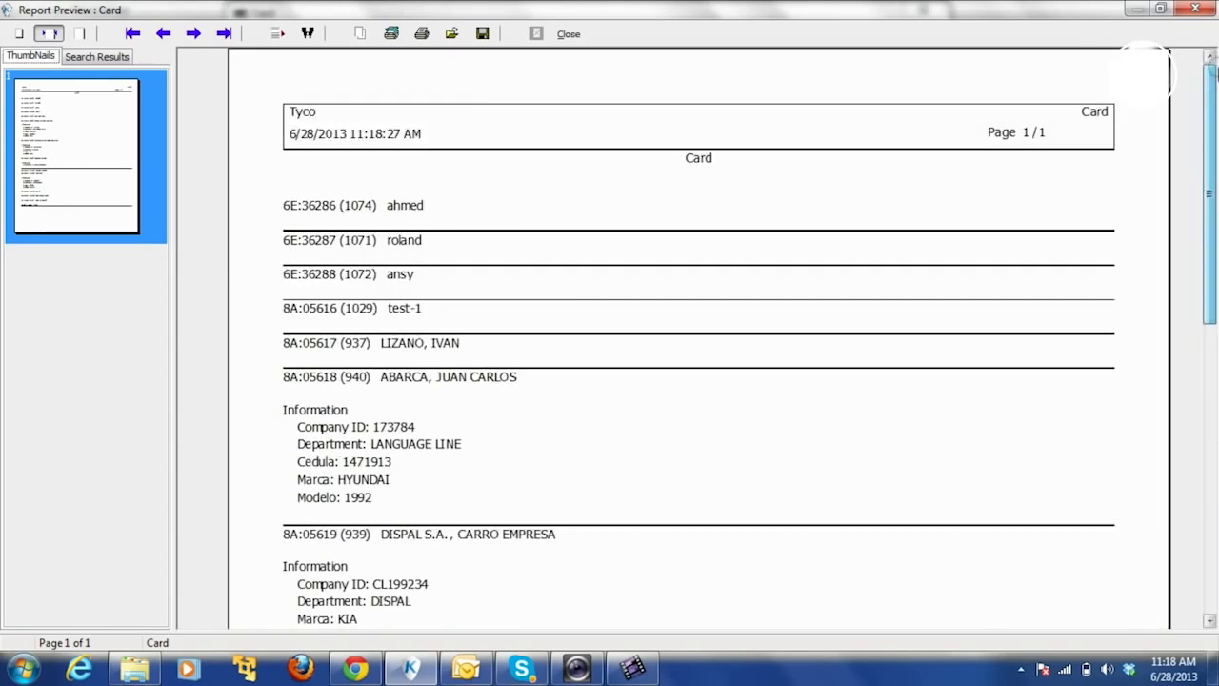
click(567, 34)
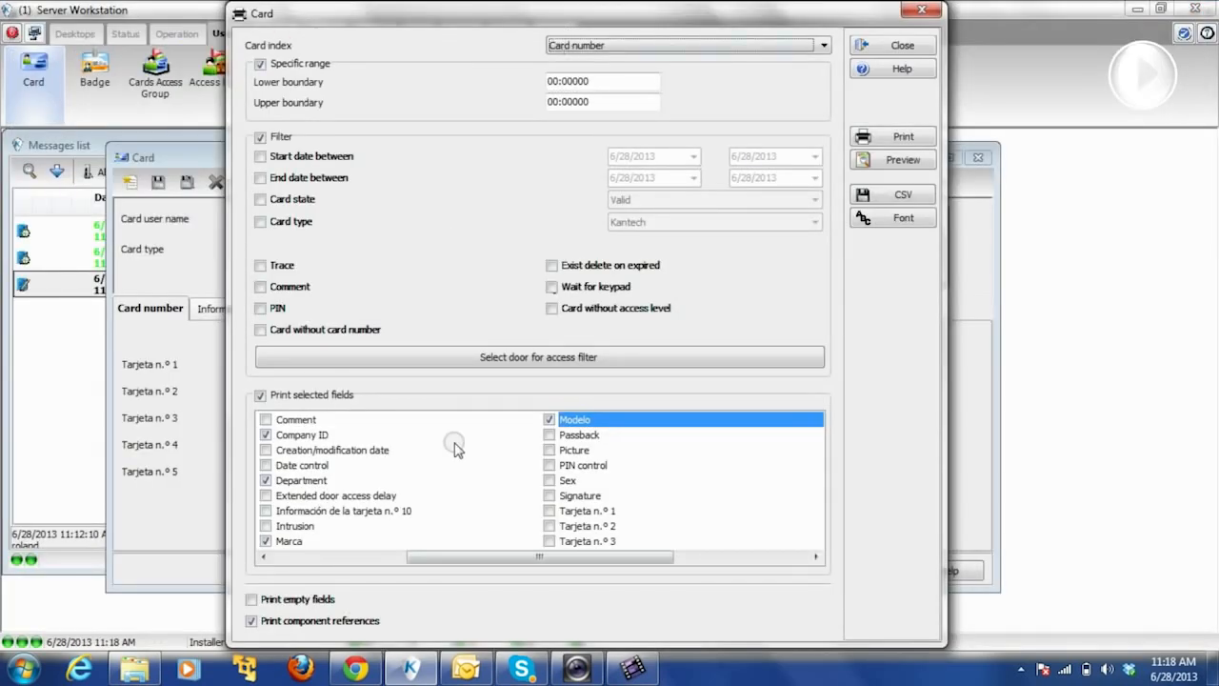
- Filter the card report by Door #1 and Door #2, then preview it on the chosen printer
click(558, 357)
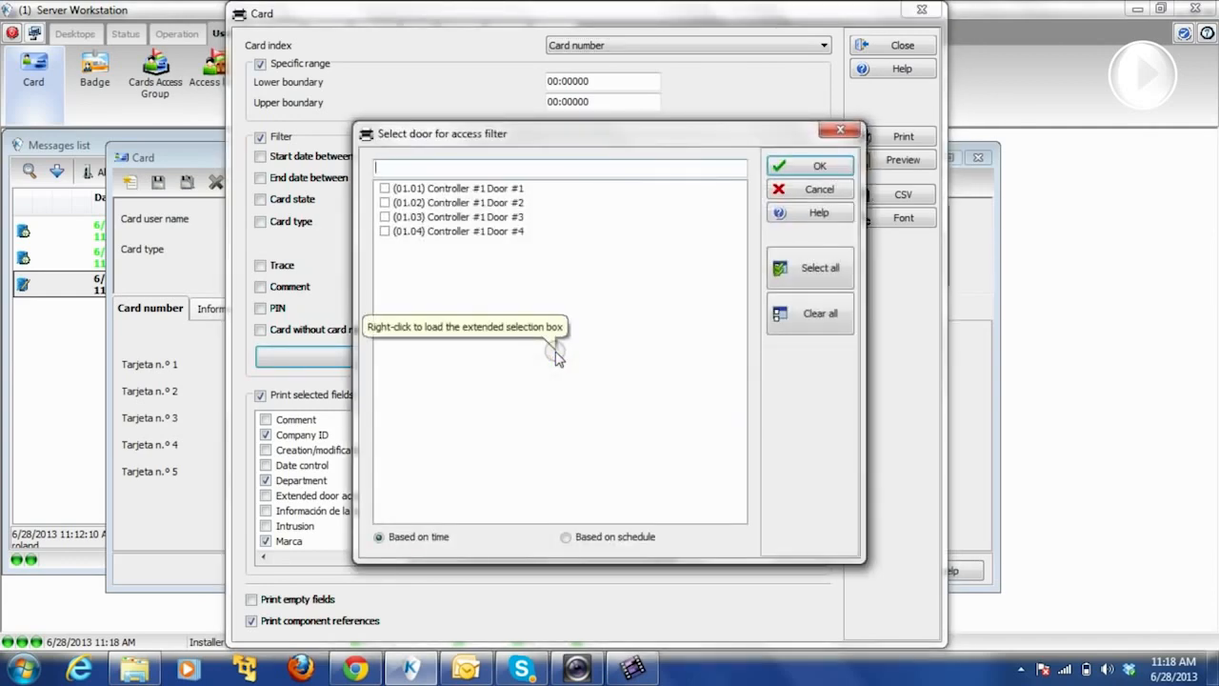
click(384, 188)
click(386, 203)
click(810, 166)
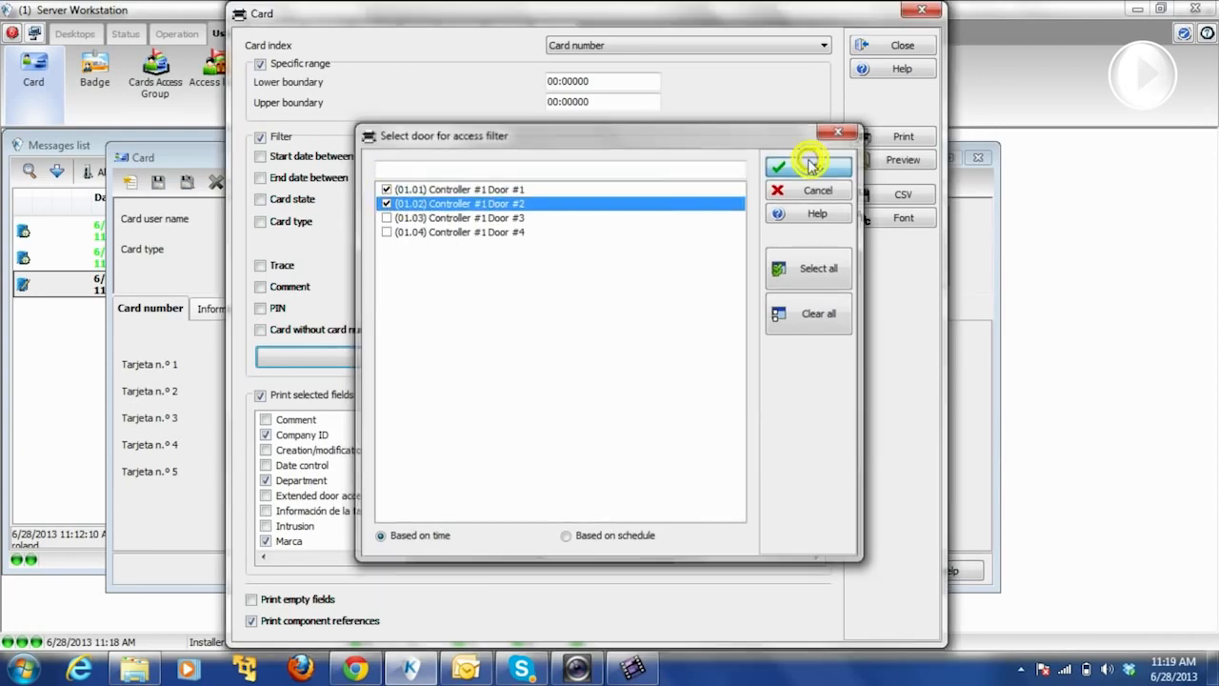
click(903, 160)
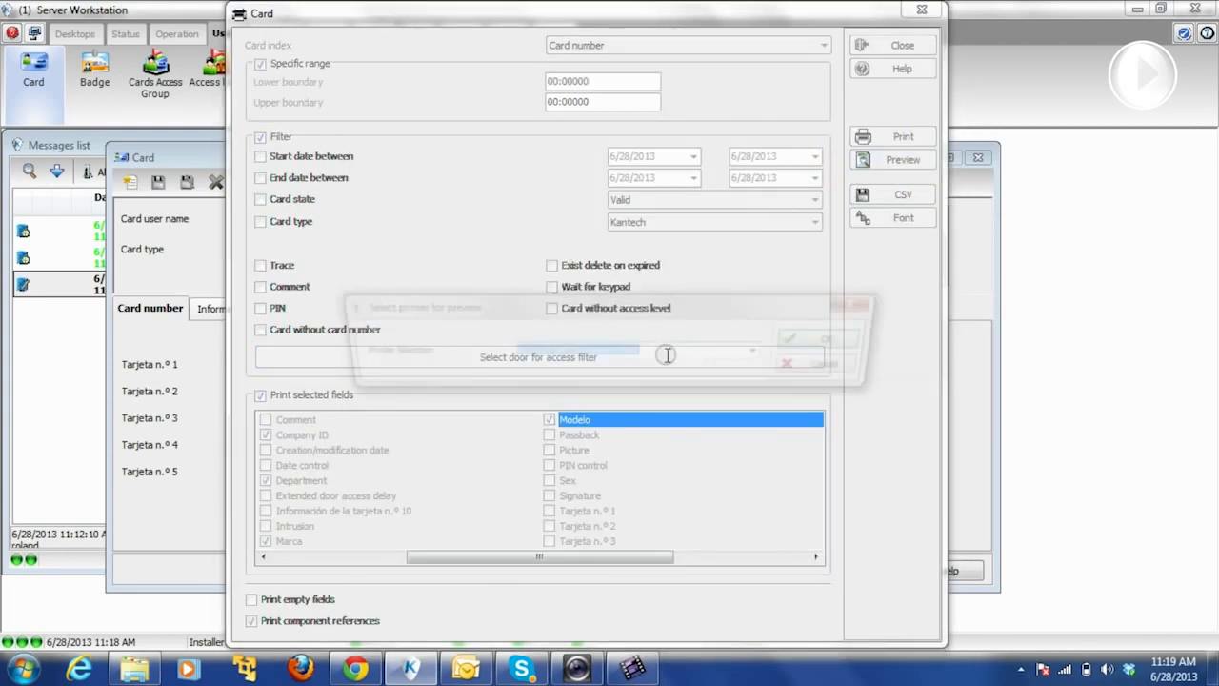
click(825, 335)
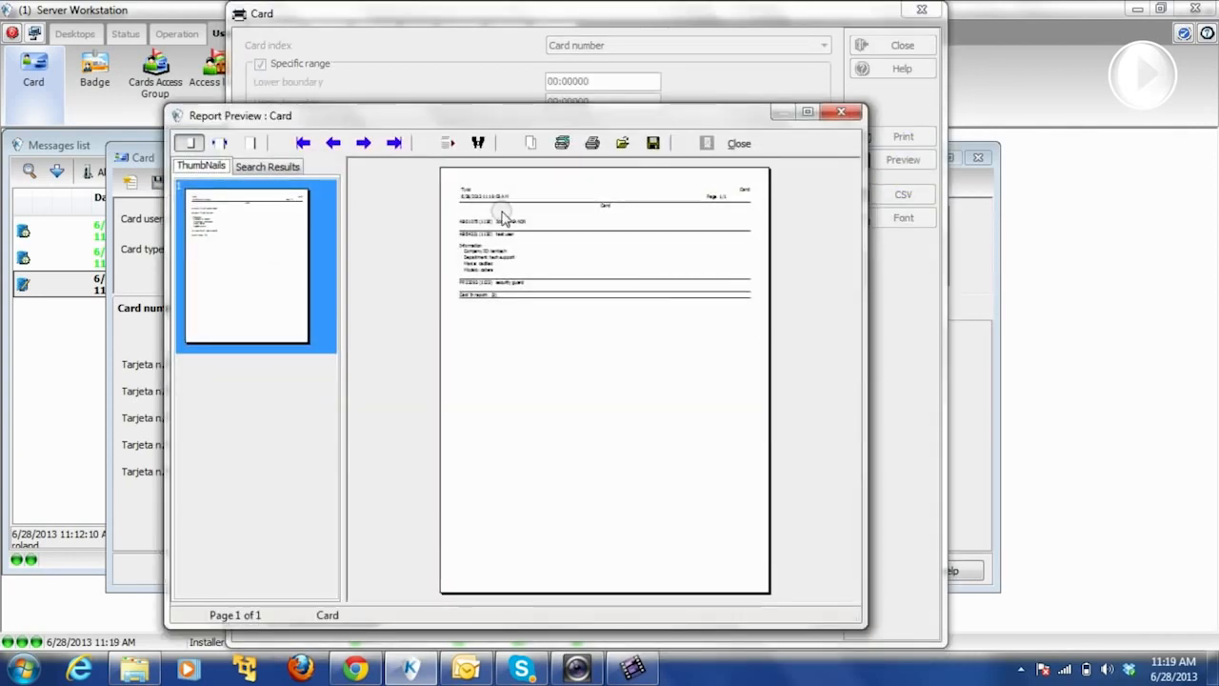
- Maximize the three-card report preview, view it at page width, then close it
click(807, 113)
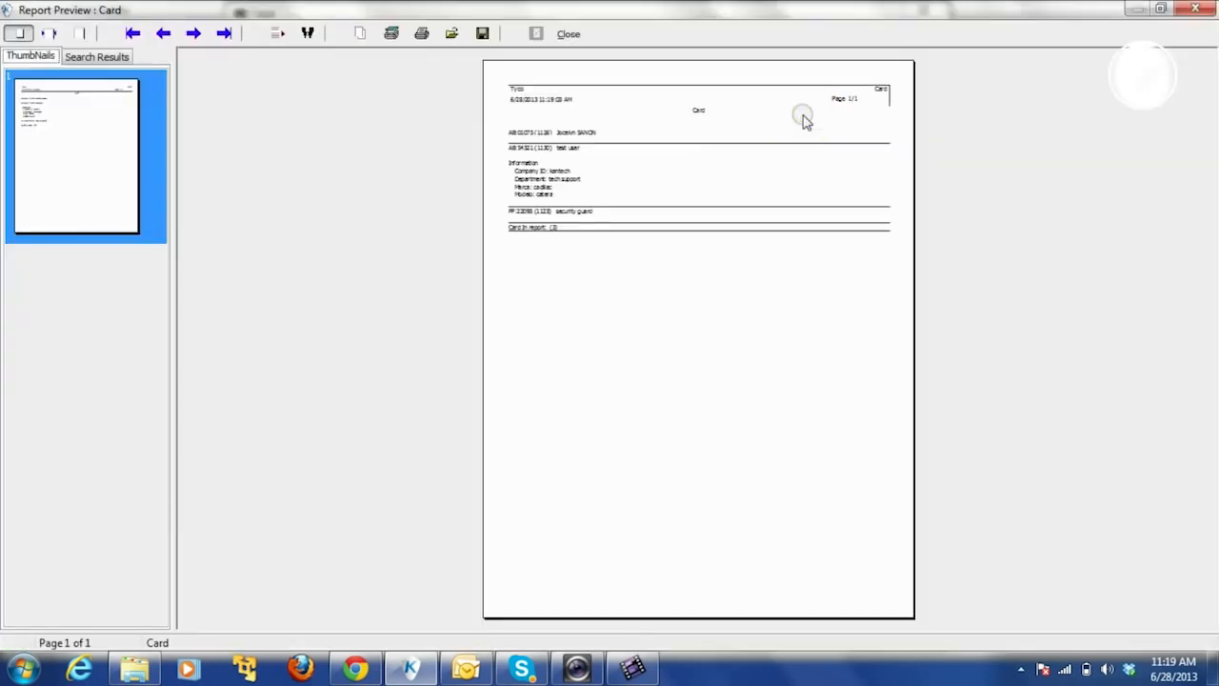
click(51, 34)
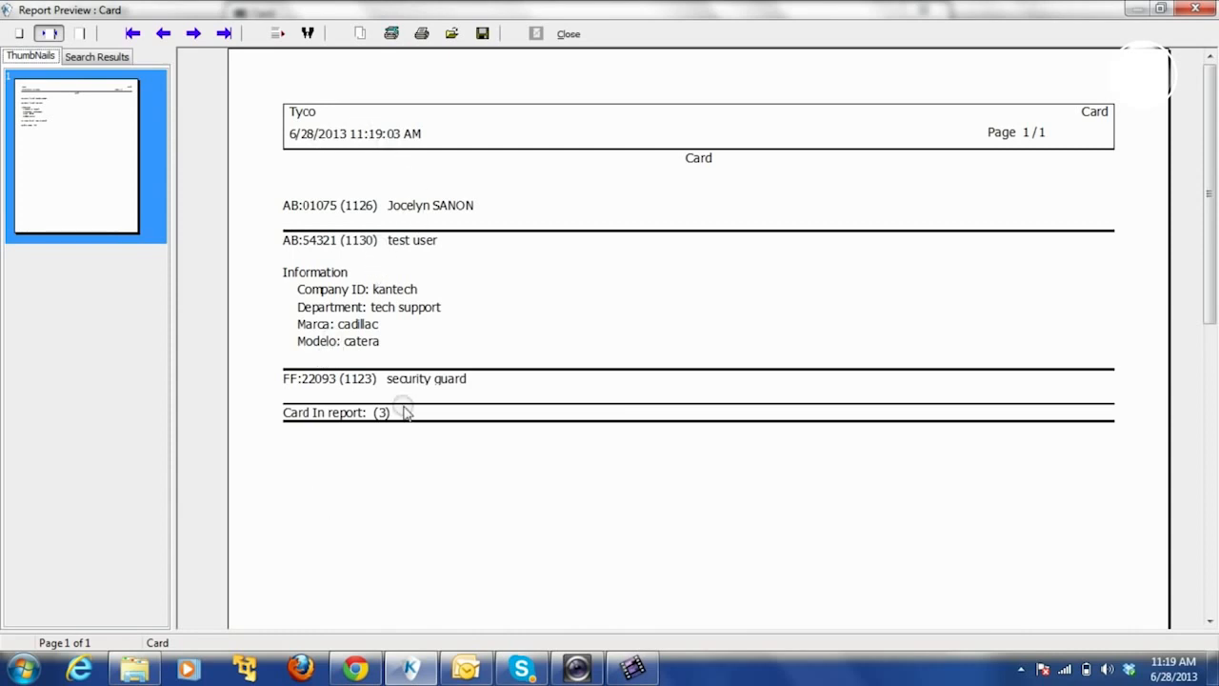
click(569, 34)
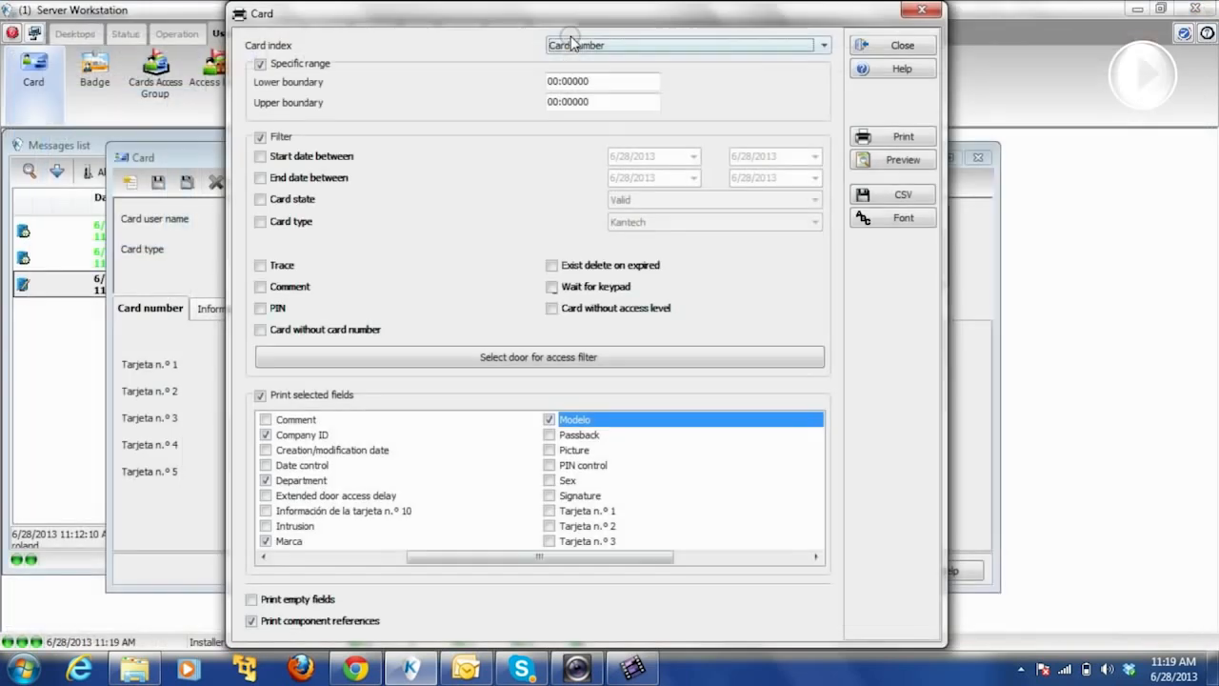
- Close the Card report options and Card window, then bring up the Report tools
click(886, 45)
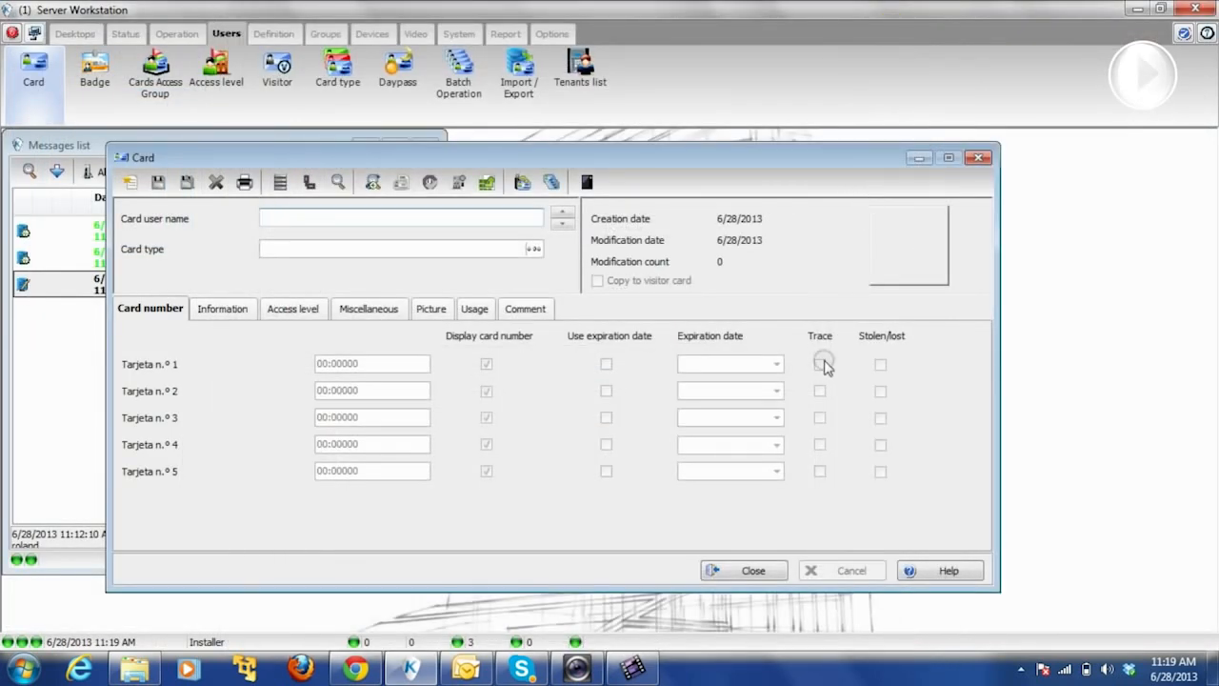
click(732, 574)
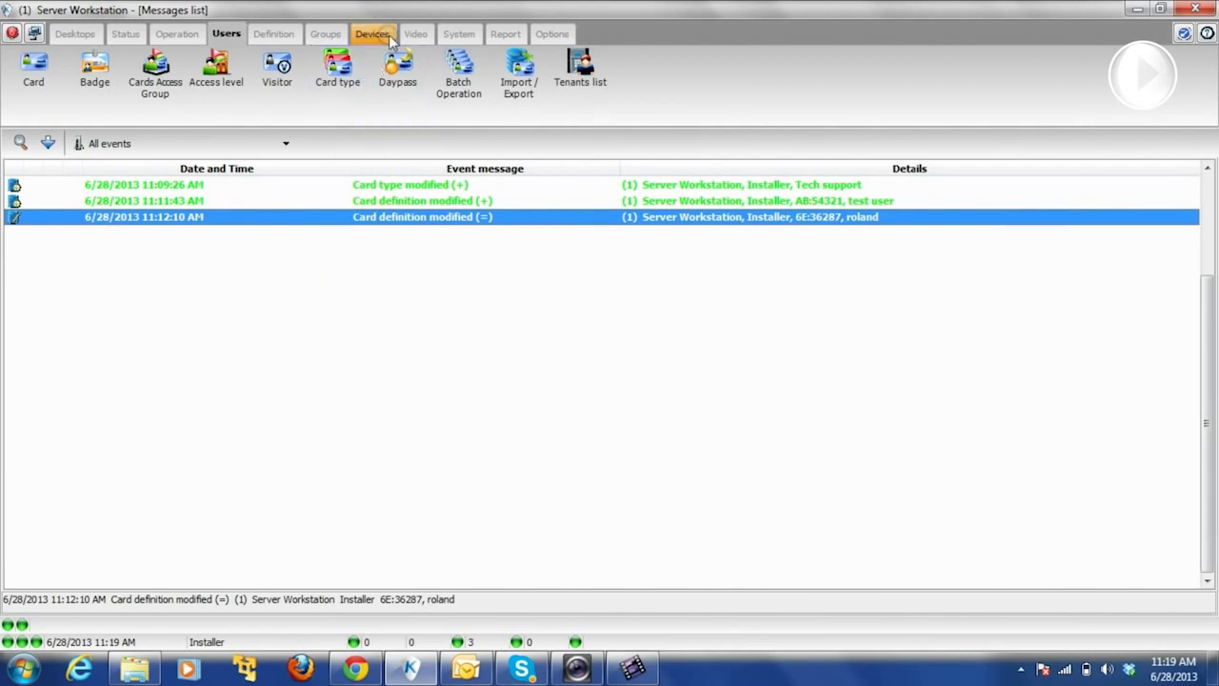
click(503, 34)
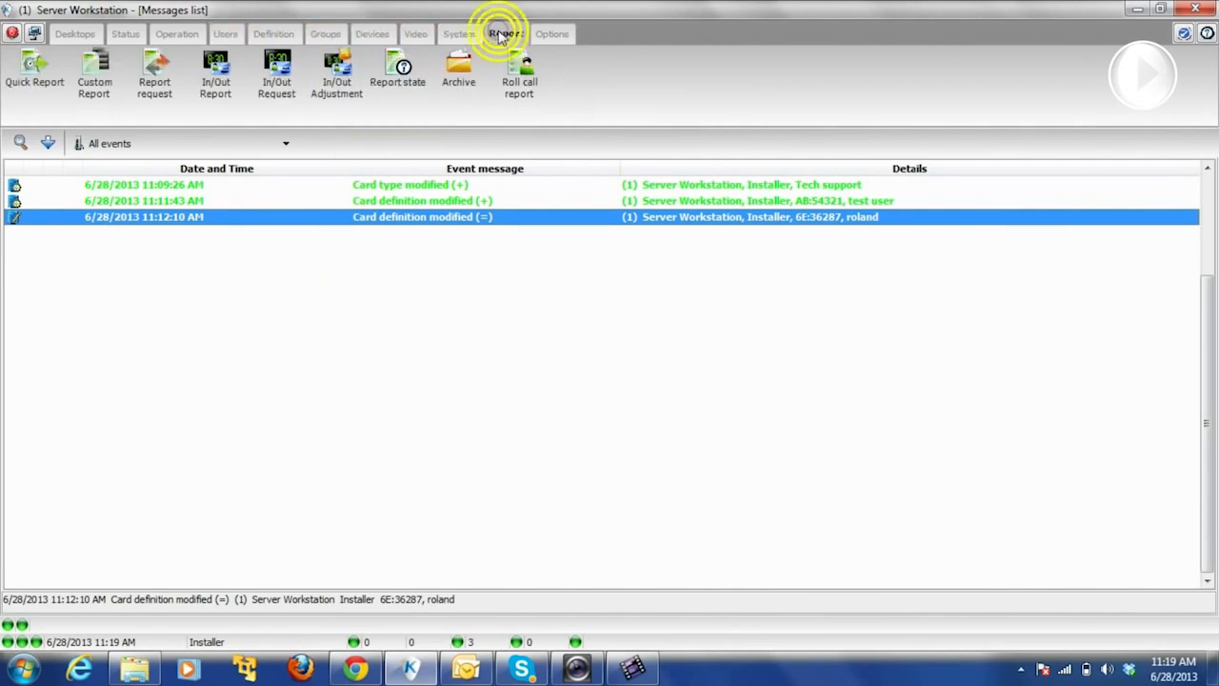
- Start a new Quick Report limited to Access events
click(21, 82)
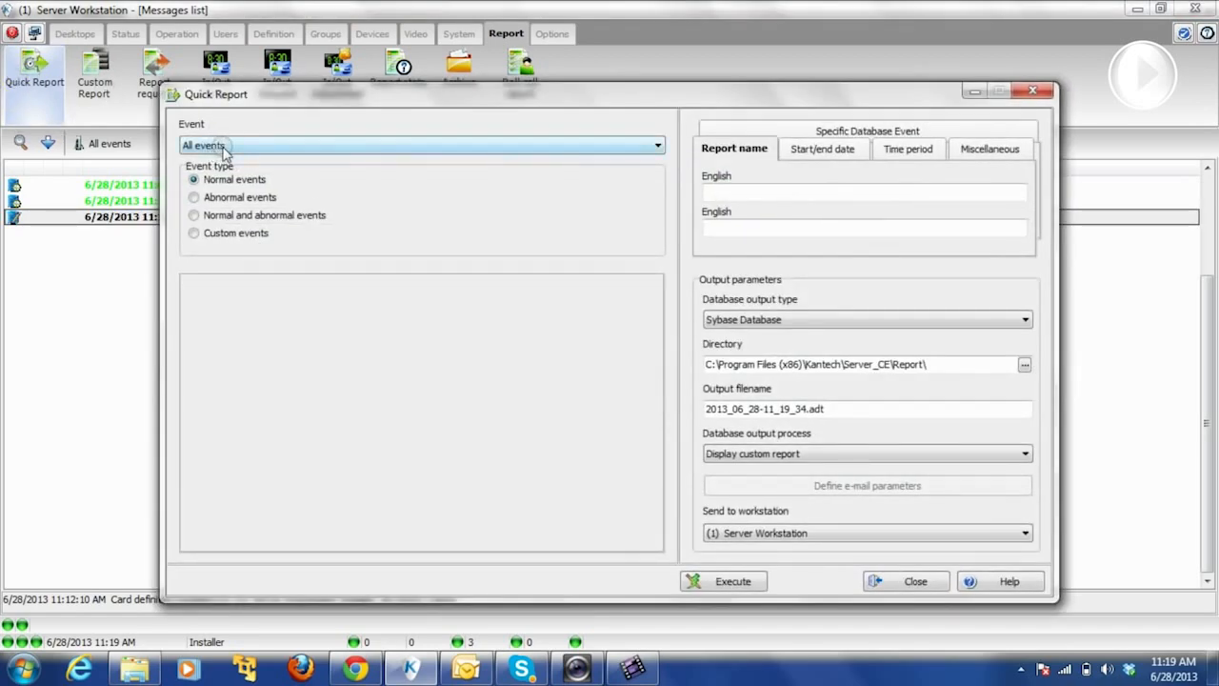
click(225, 151)
click(213, 174)
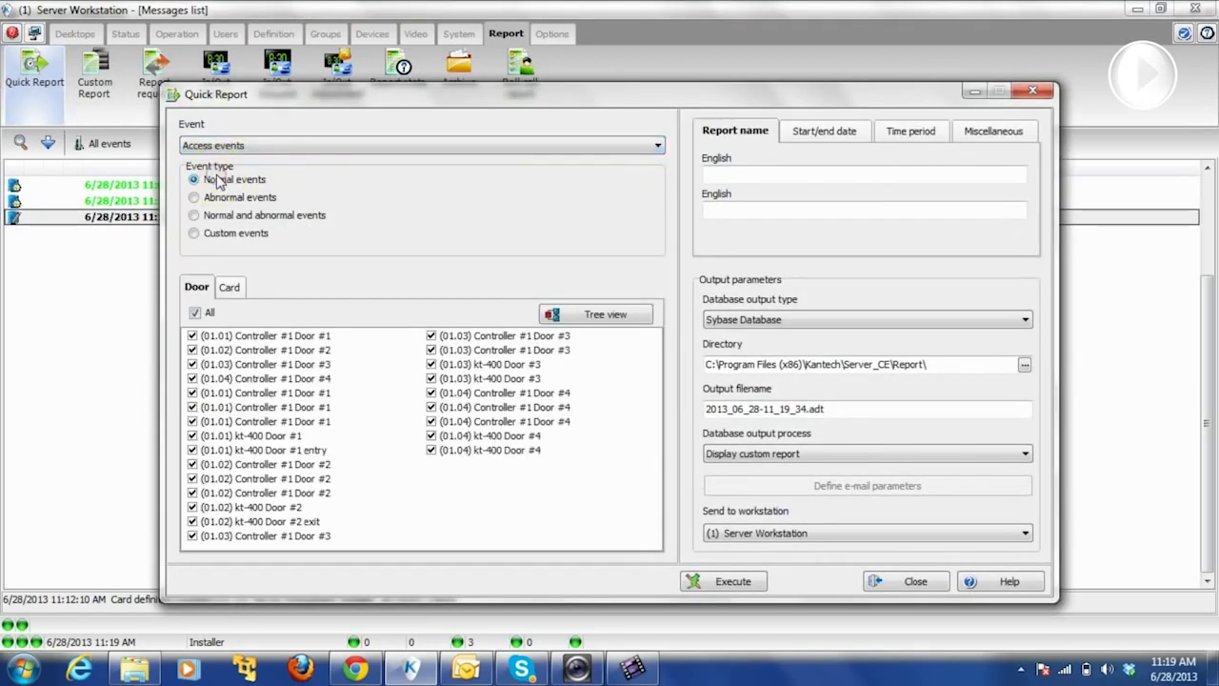
click(230, 290)
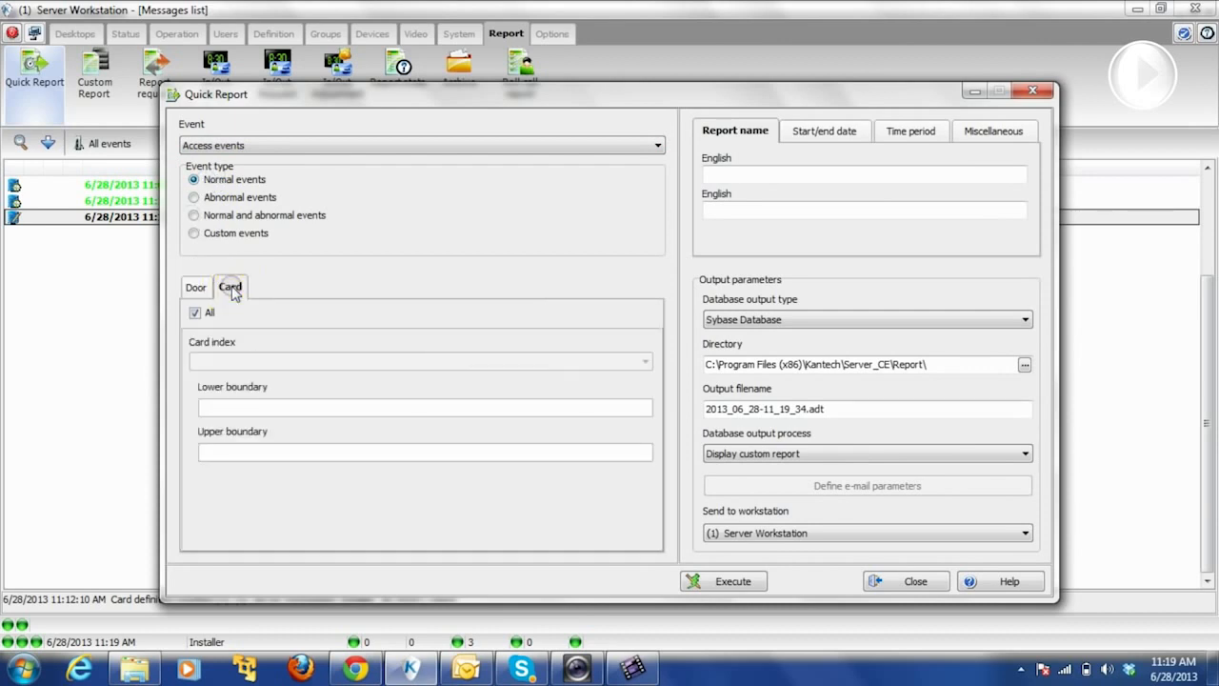
click(195, 313)
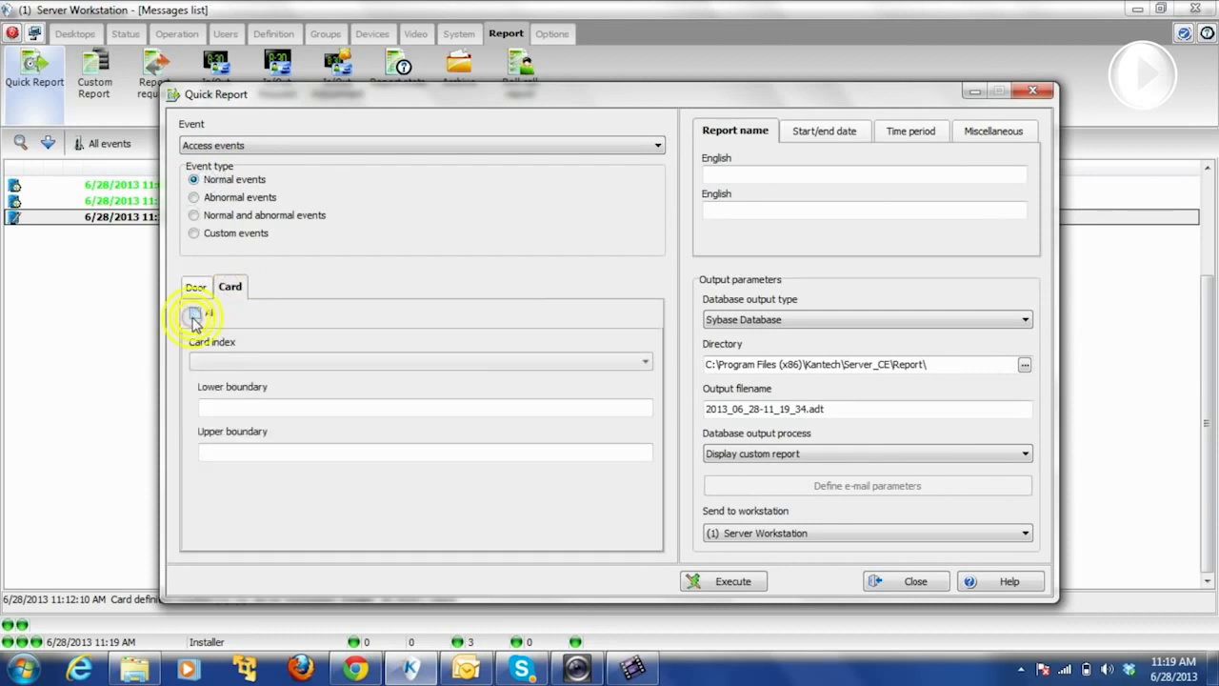
click(218, 363)
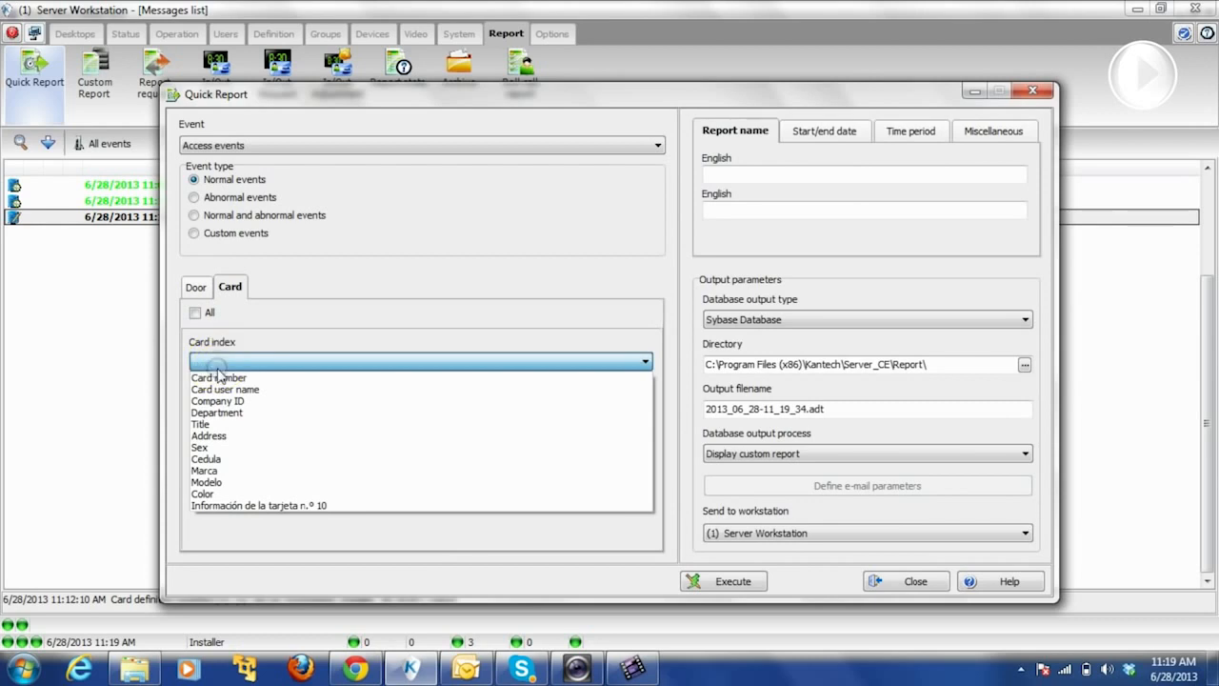
click(215, 378)
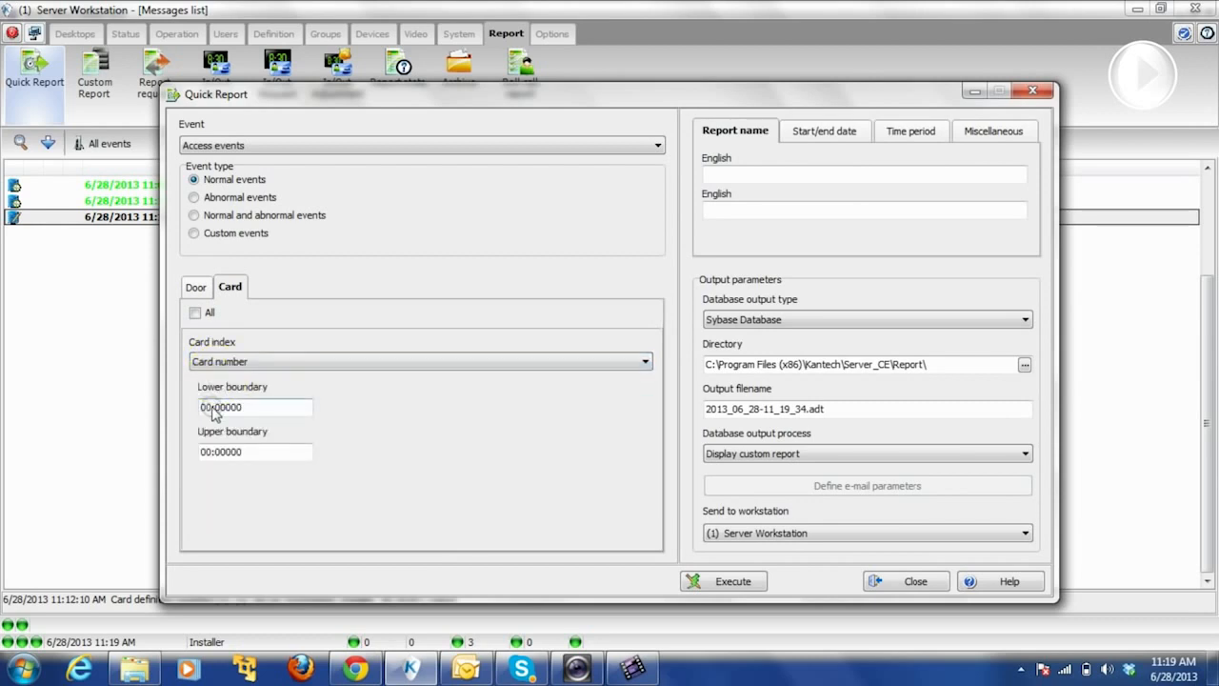
drag(213, 408, 177, 404)
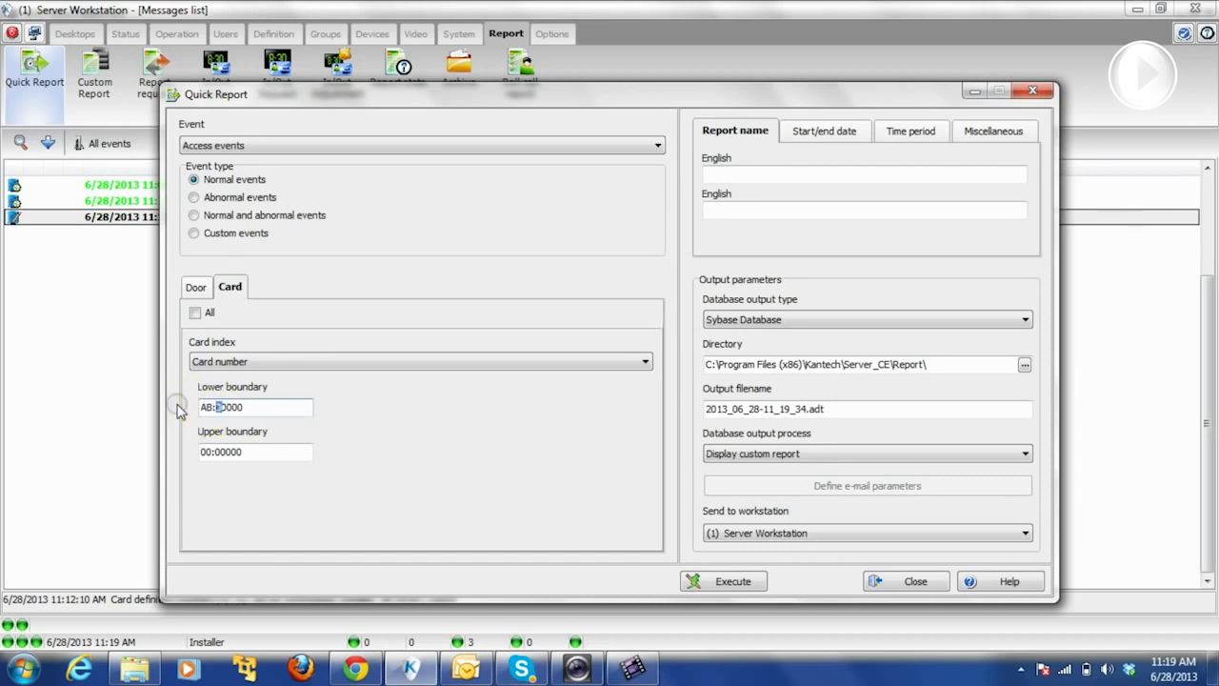
key(Tab)
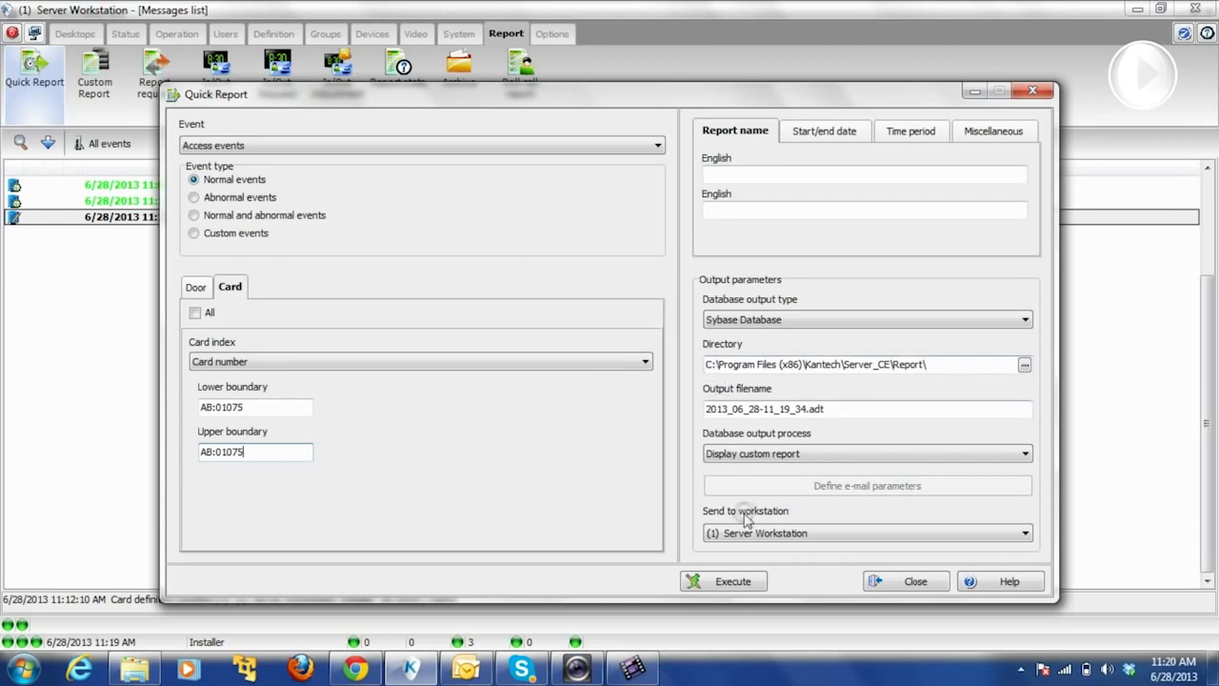
click(732, 588)
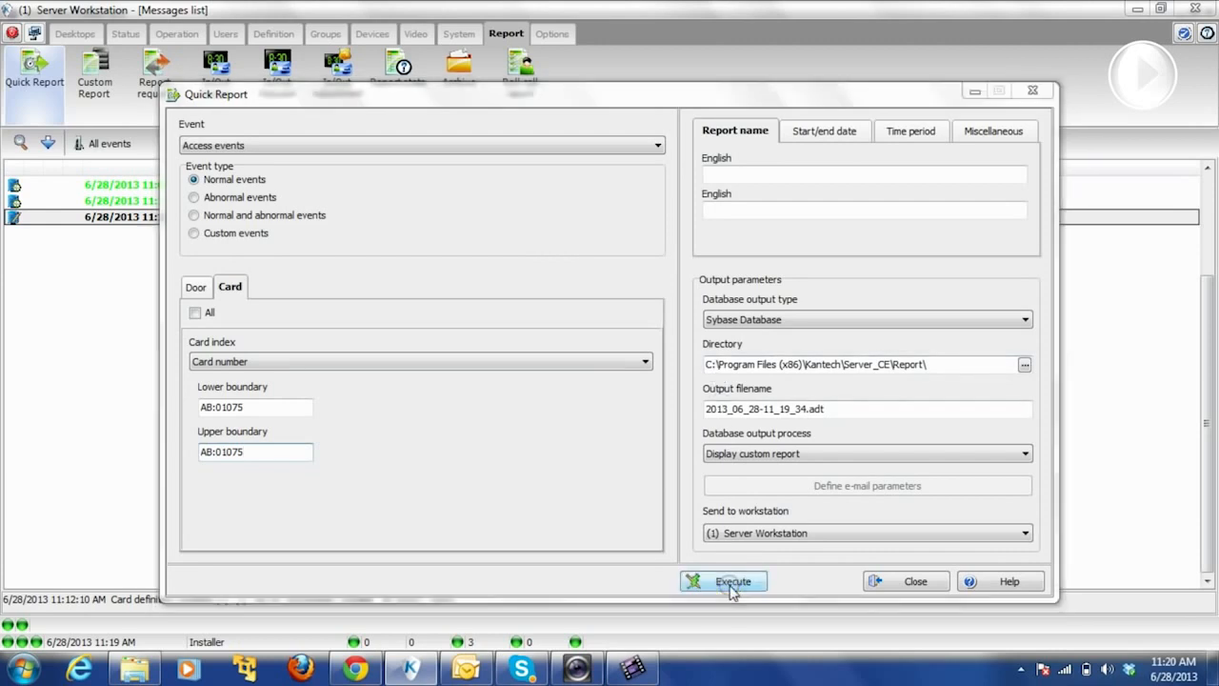
- Acknowledge the queued historical request, dismiss the chat notice, and close the empty results window
click(609, 383)
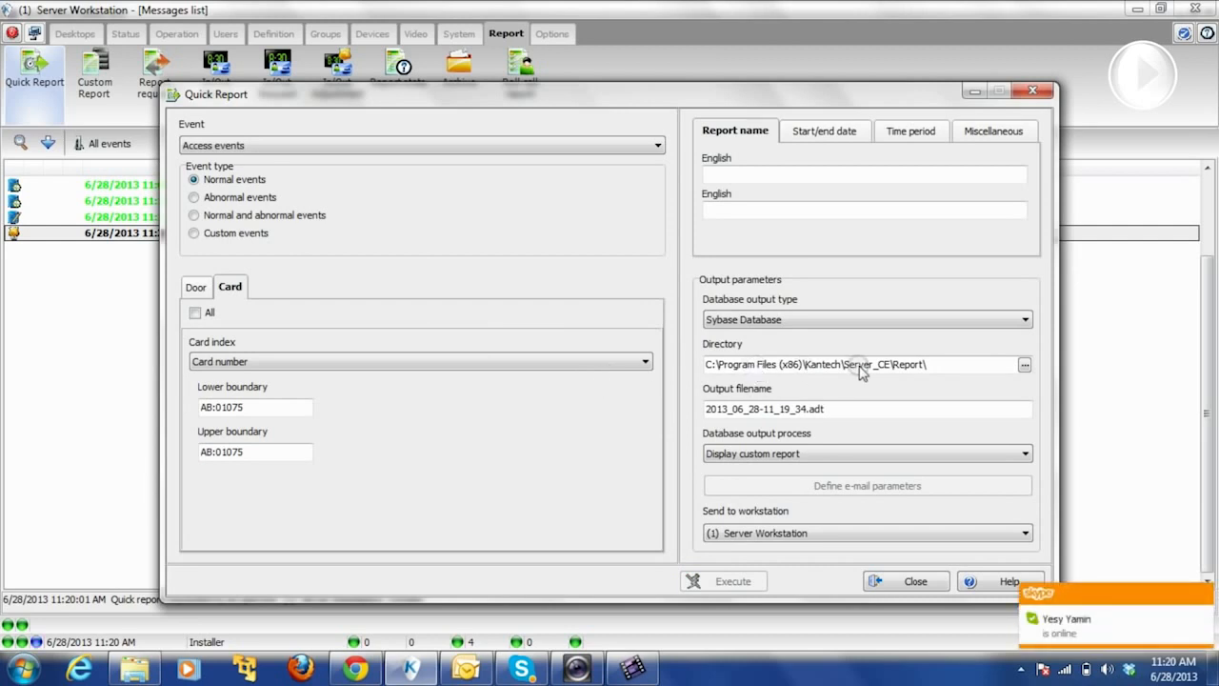
click(1206, 599)
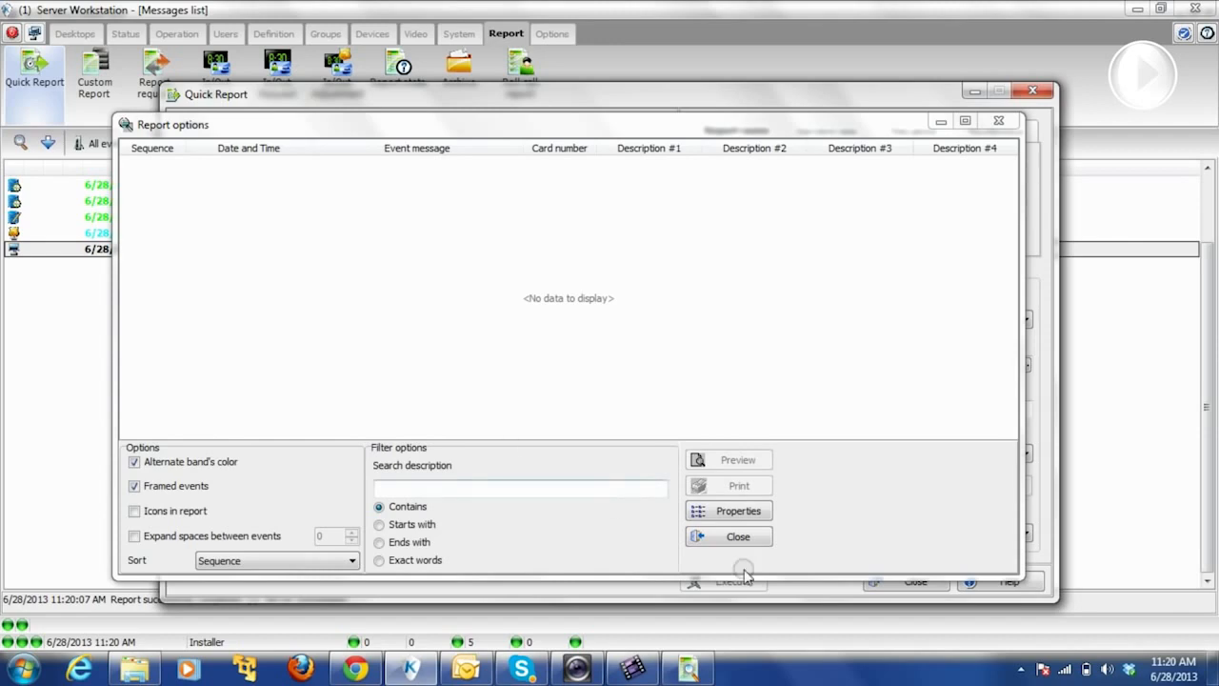
click(735, 539)
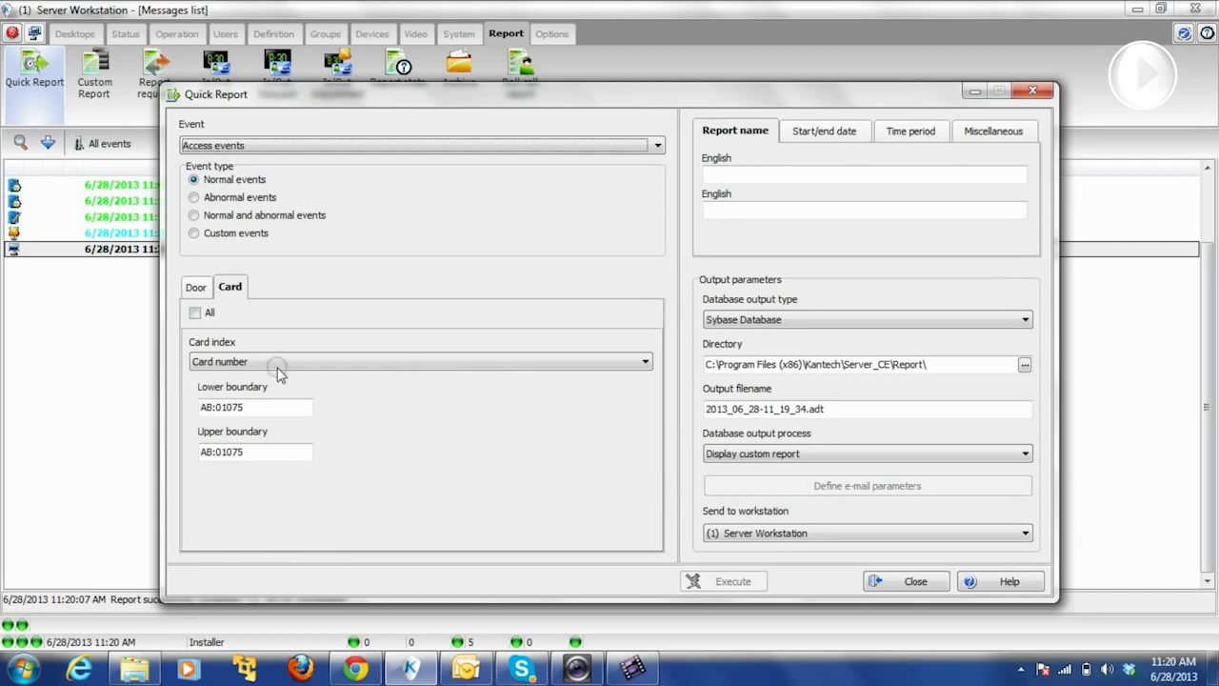
- Reset the Quick Report to include all cards with normal events
click(196, 313)
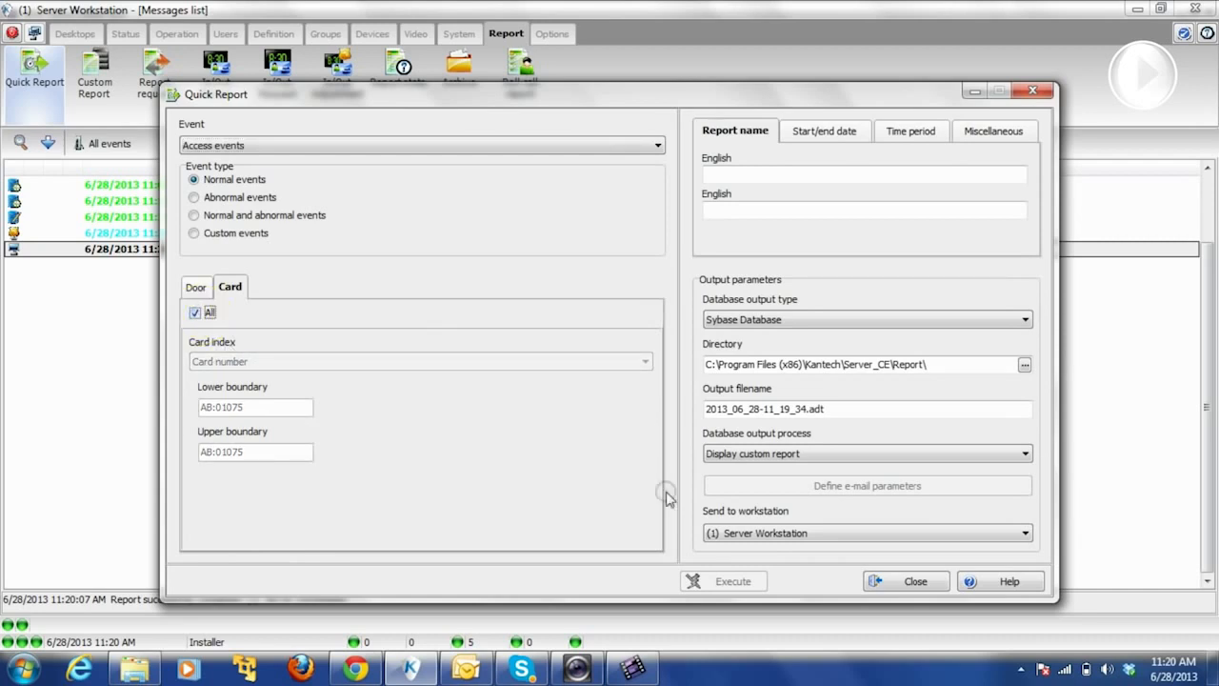
click(195, 198)
click(194, 180)
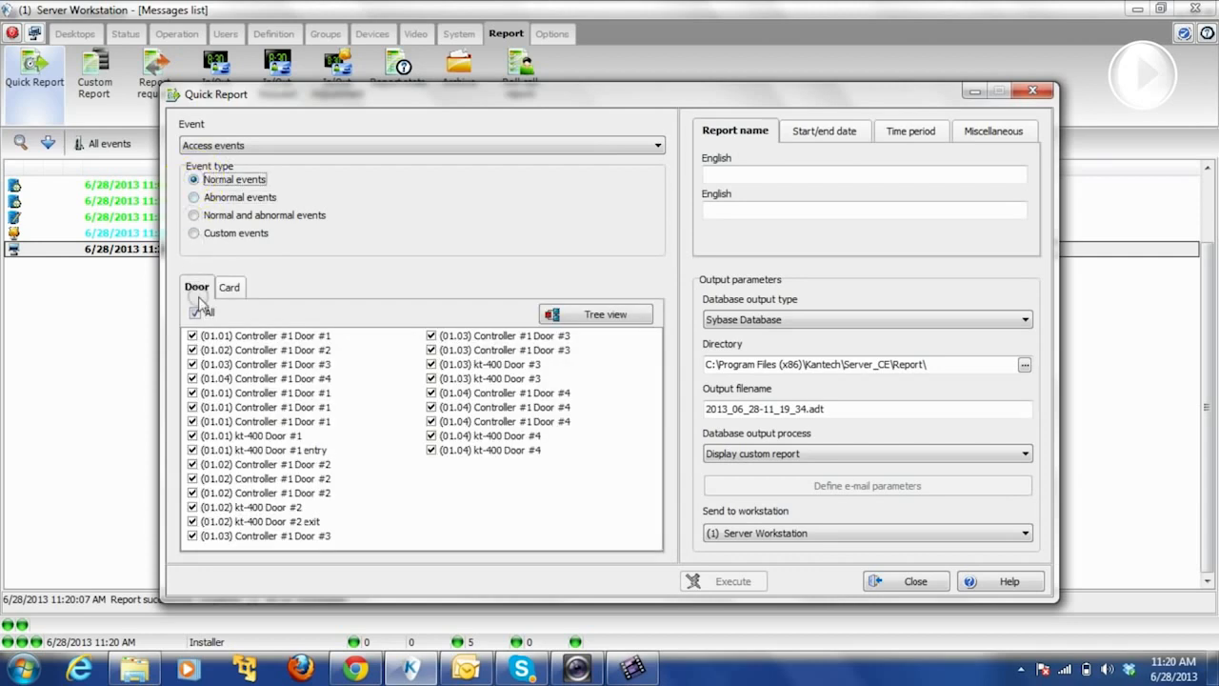
click(229, 288)
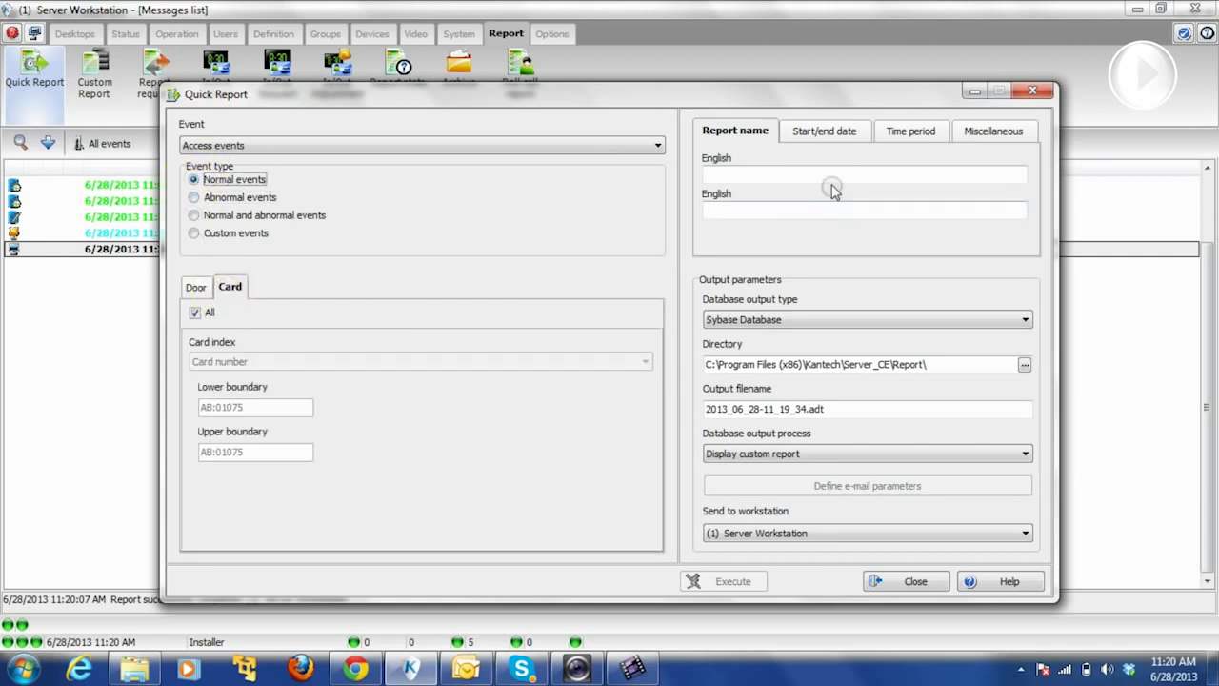
- Set the report's database output type to PDF
click(757, 321)
click(752, 335)
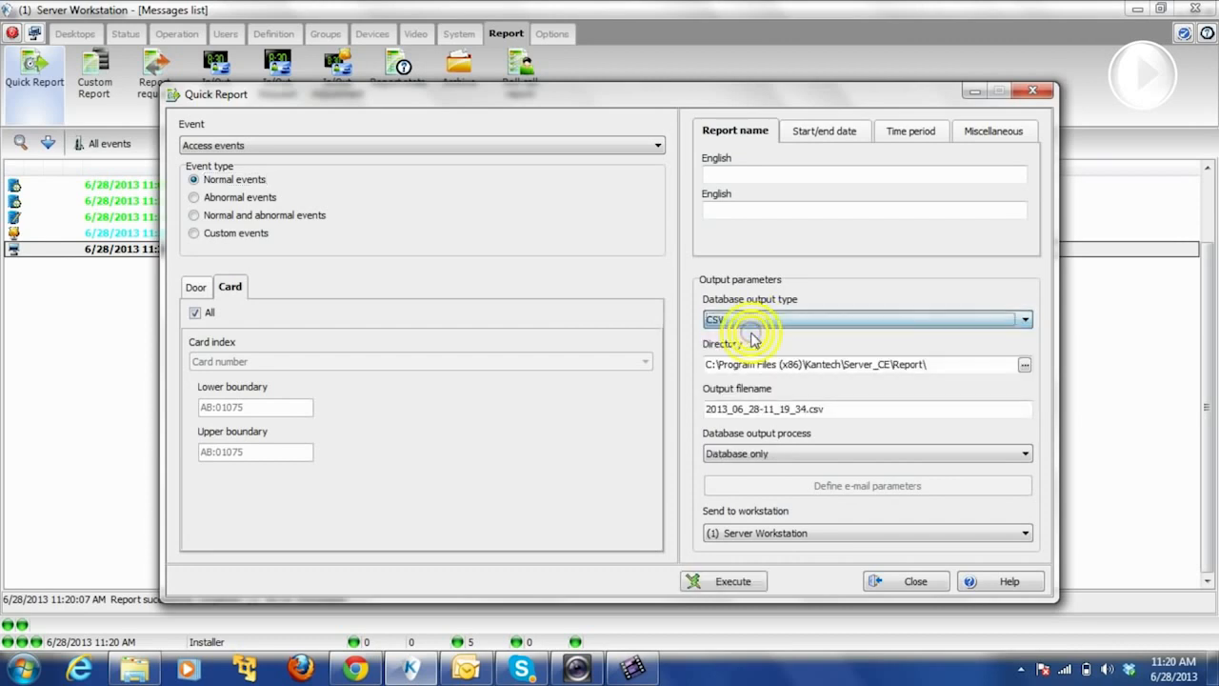
click(749, 321)
click(750, 348)
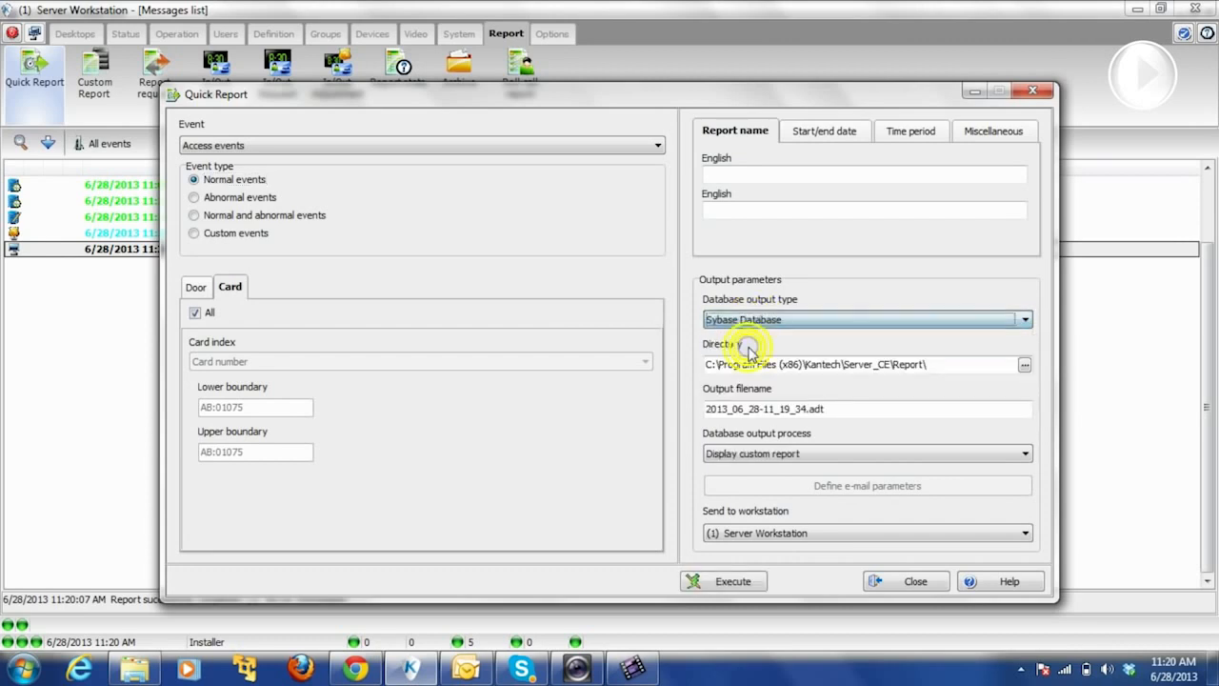
click(738, 321)
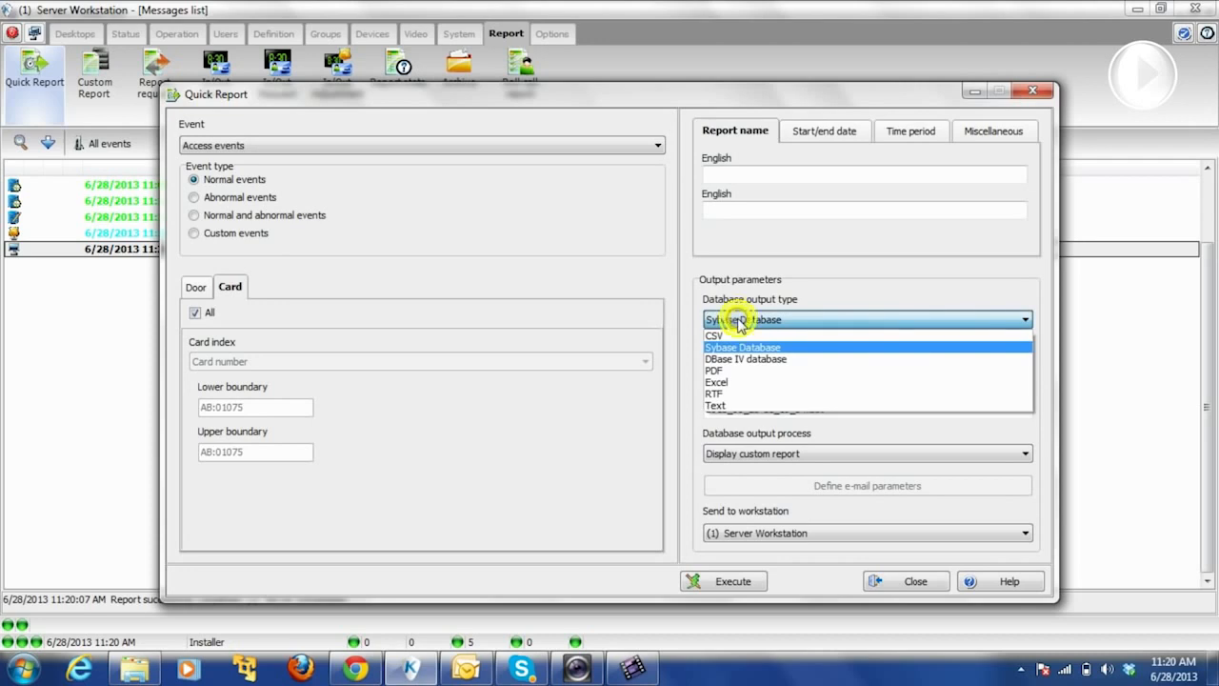
click(715, 371)
- Execute the report and acknowledge the notices, creating 2013_06_28-11_19_34.pdf
click(724, 581)
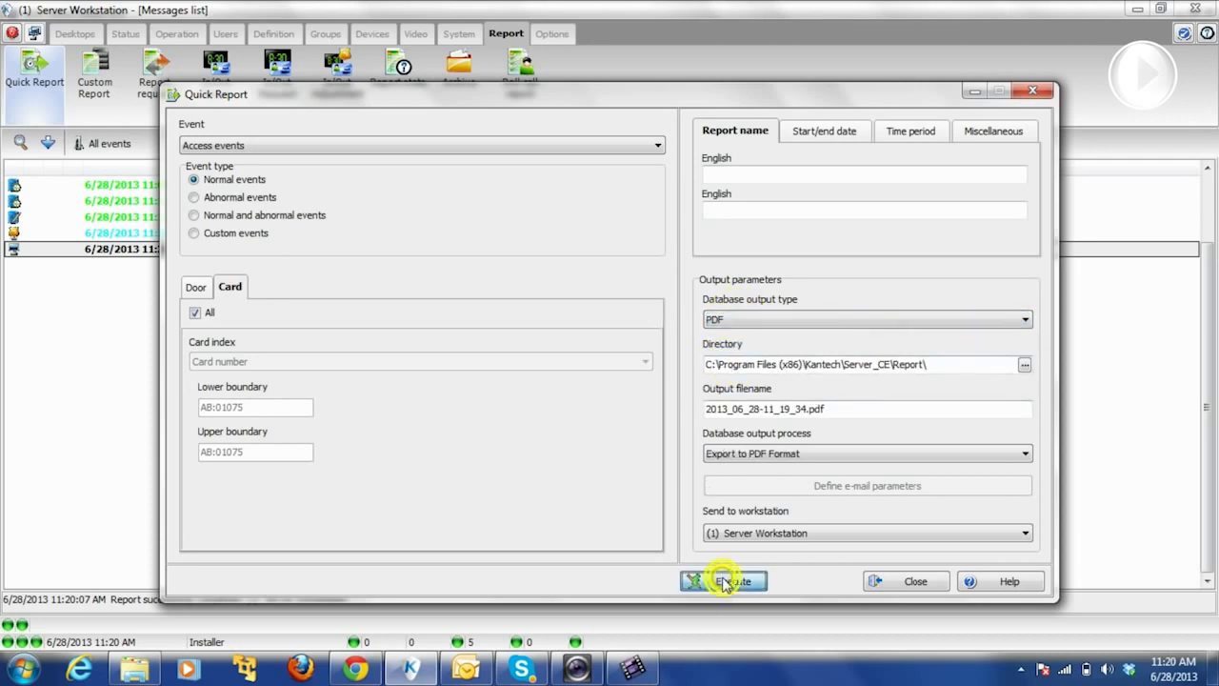
click(619, 385)
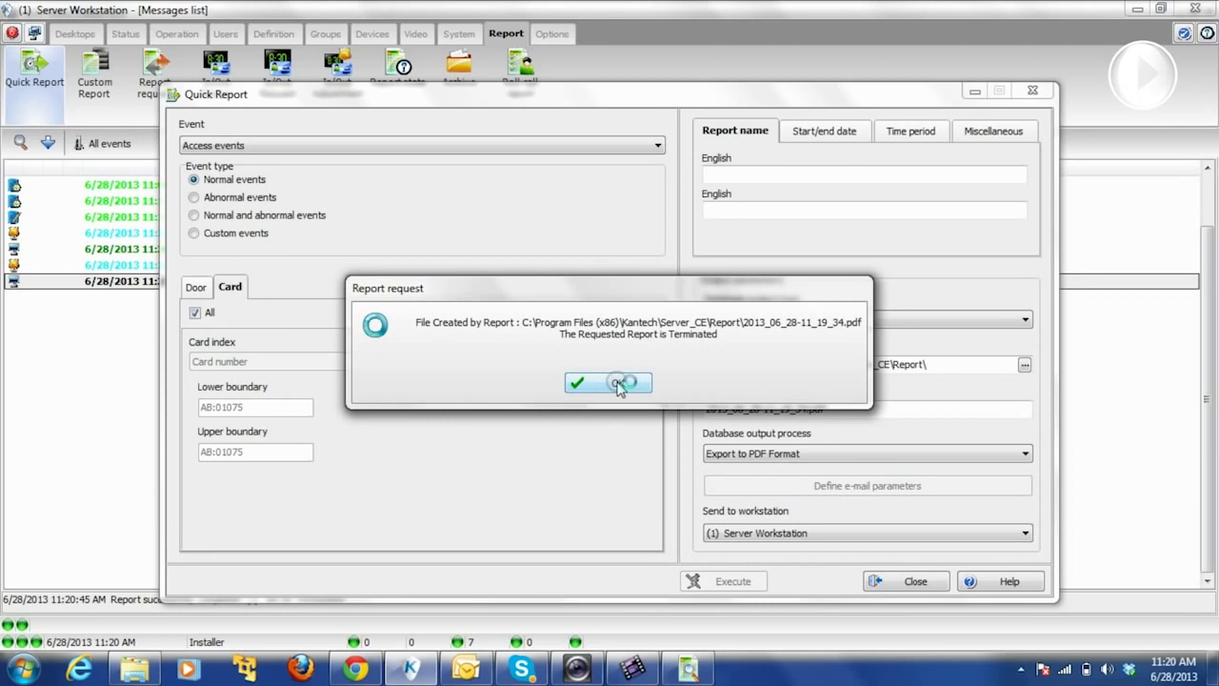
click(619, 384)
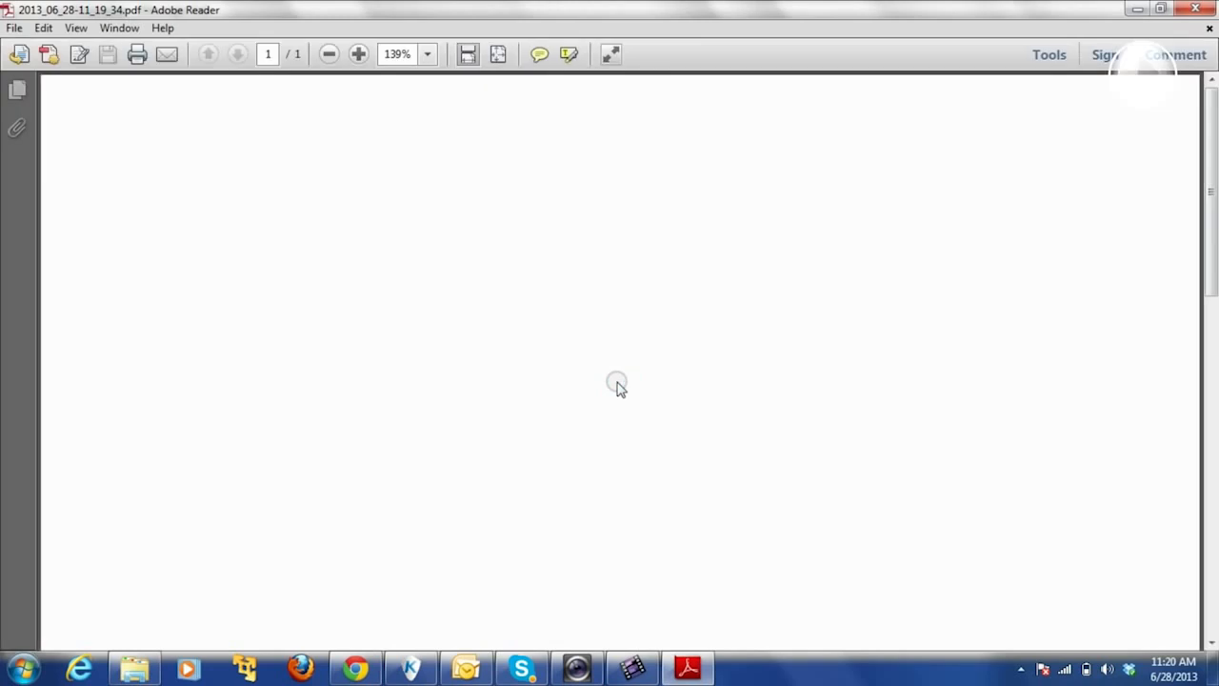
- Scroll the blank exported PDF, close Adobe Reader, and show Quick Report's start/end dates
drag(1211, 215, 1210, 95)
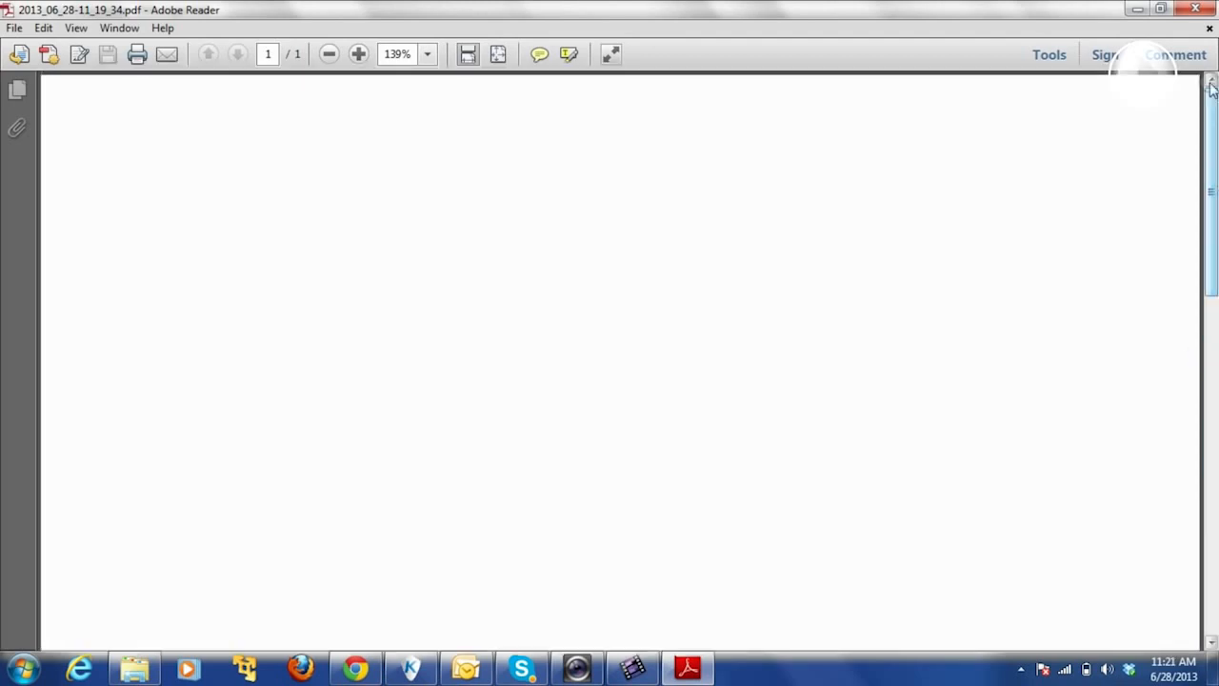
click(1205, 13)
click(855, 129)
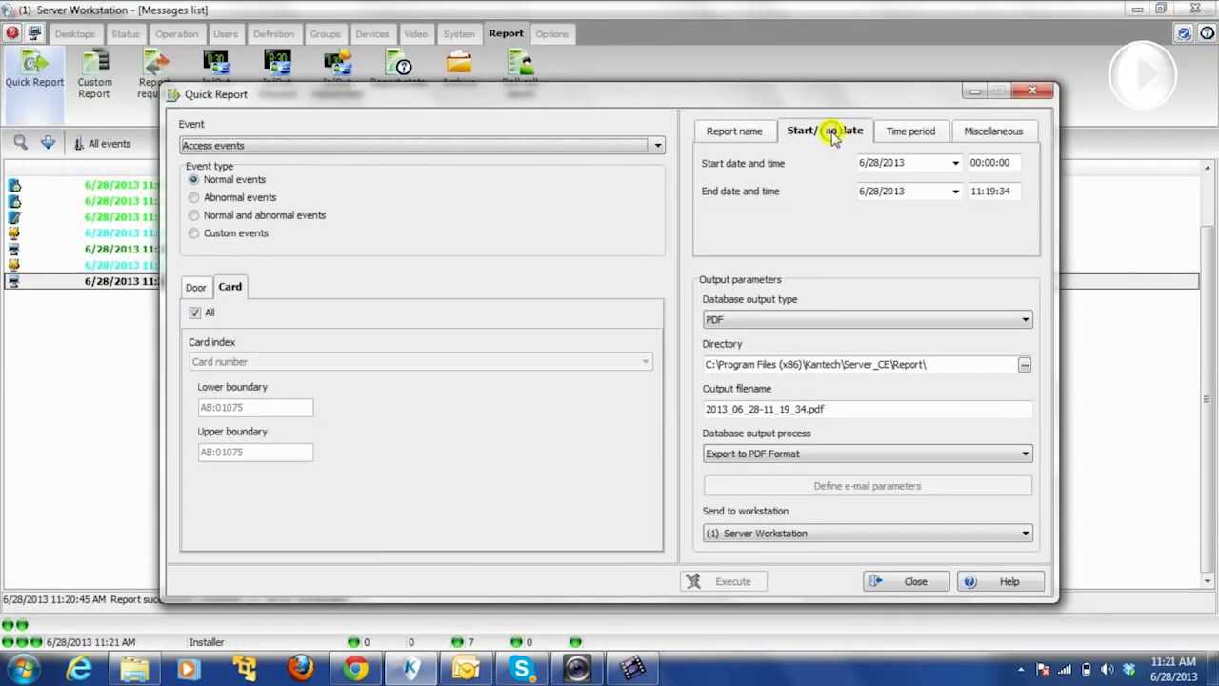
- Change the start date to 6/2/2013 and regenerate the Quick Report PDF
click(955, 162)
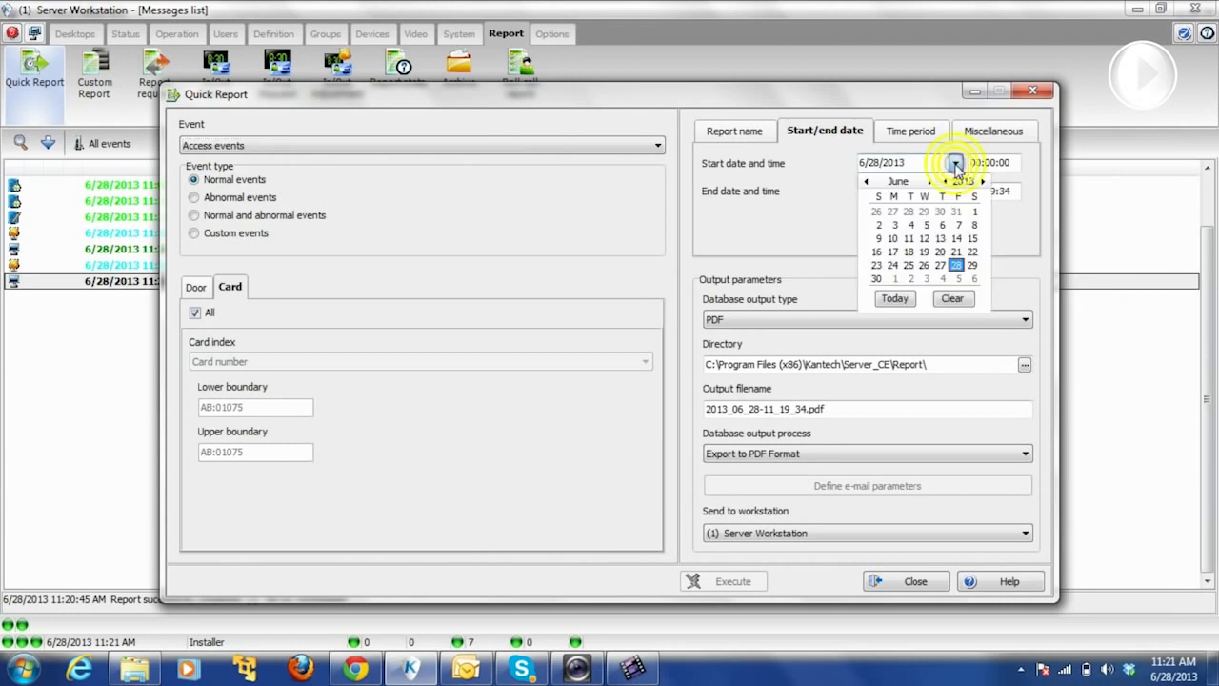
click(878, 225)
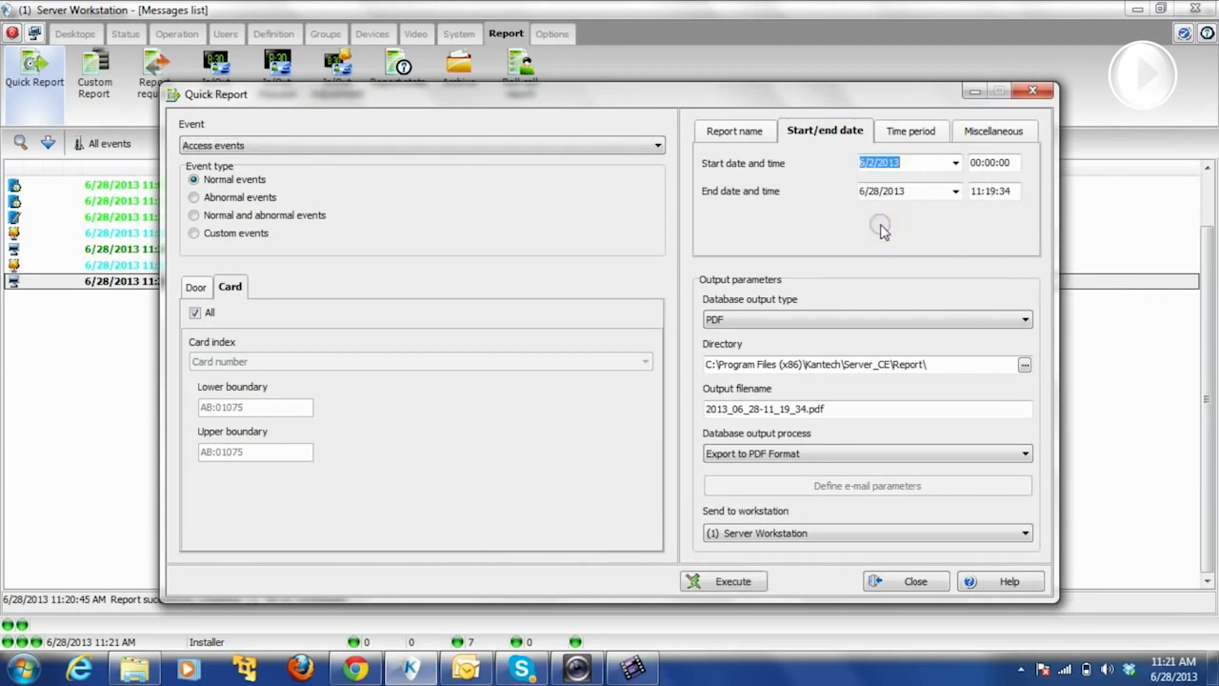
click(721, 585)
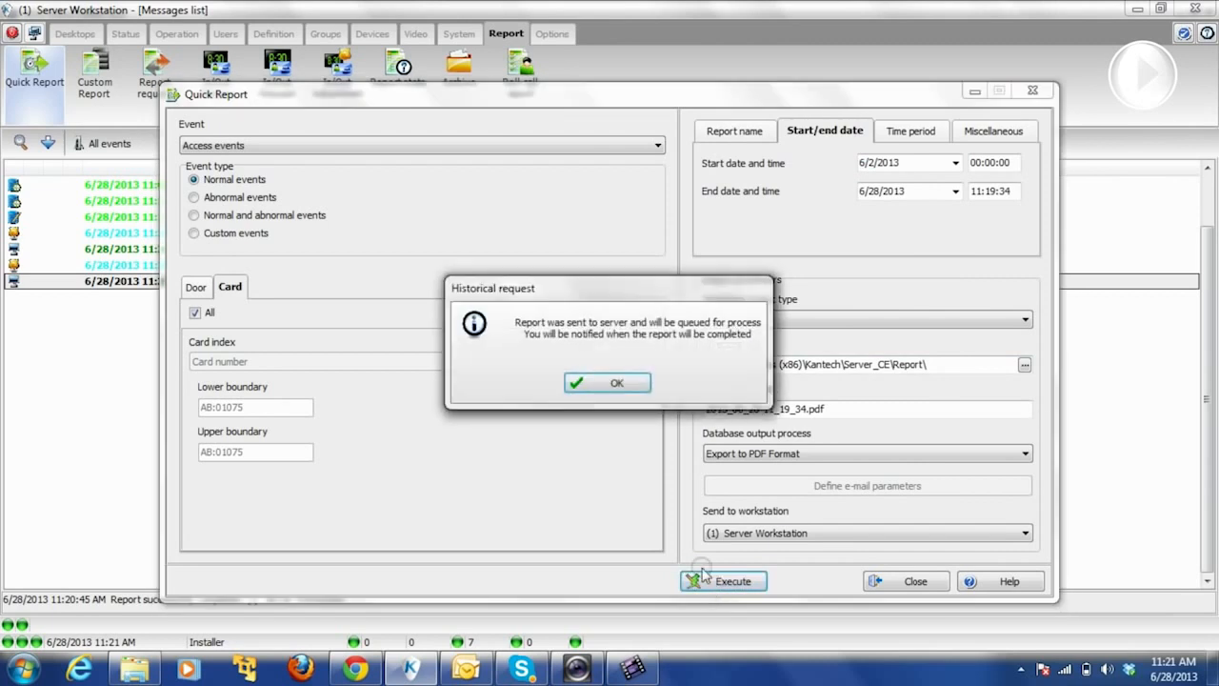
click(621, 382)
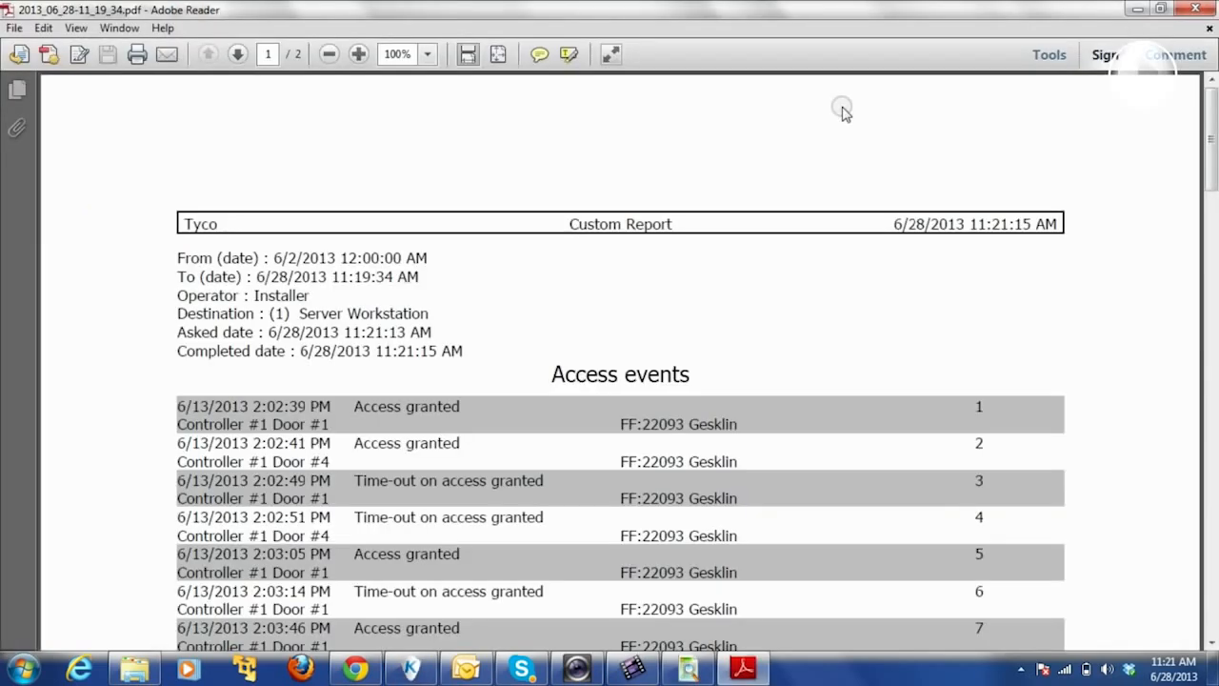
- Scroll through the two-page PDF's 30 access events dated 6/13/2013 to 6/26/2013
mouse_move(1211, 162)
mouse_down()
mouse_move(1200, 317)
mouse_move(1171, 449)
mouse_move(1206, 159)
mouse_up()
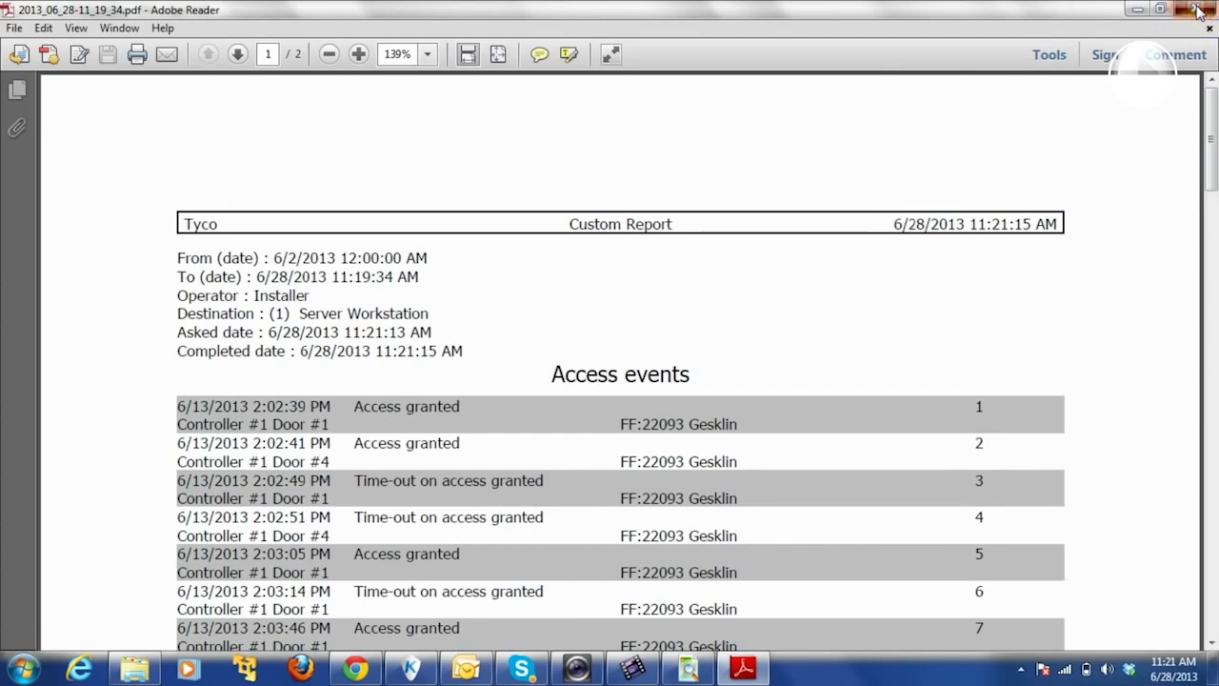
scroll(1182, 238, down, 10)
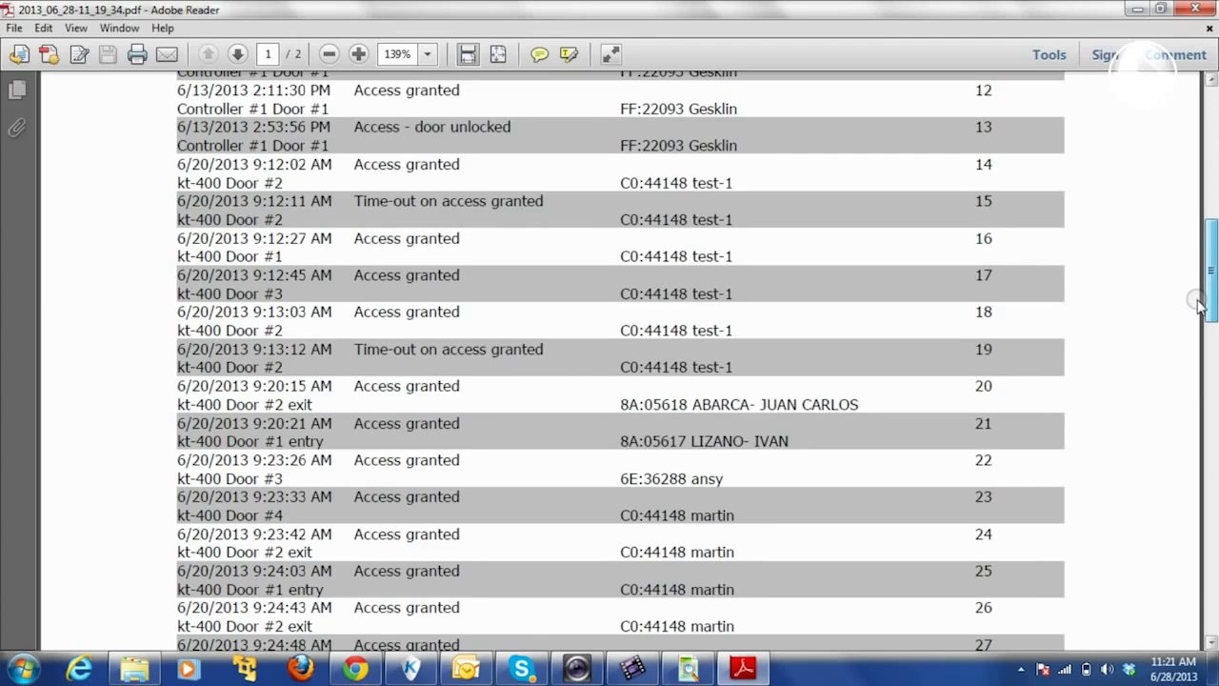
scroll(1199, 303, down, 3)
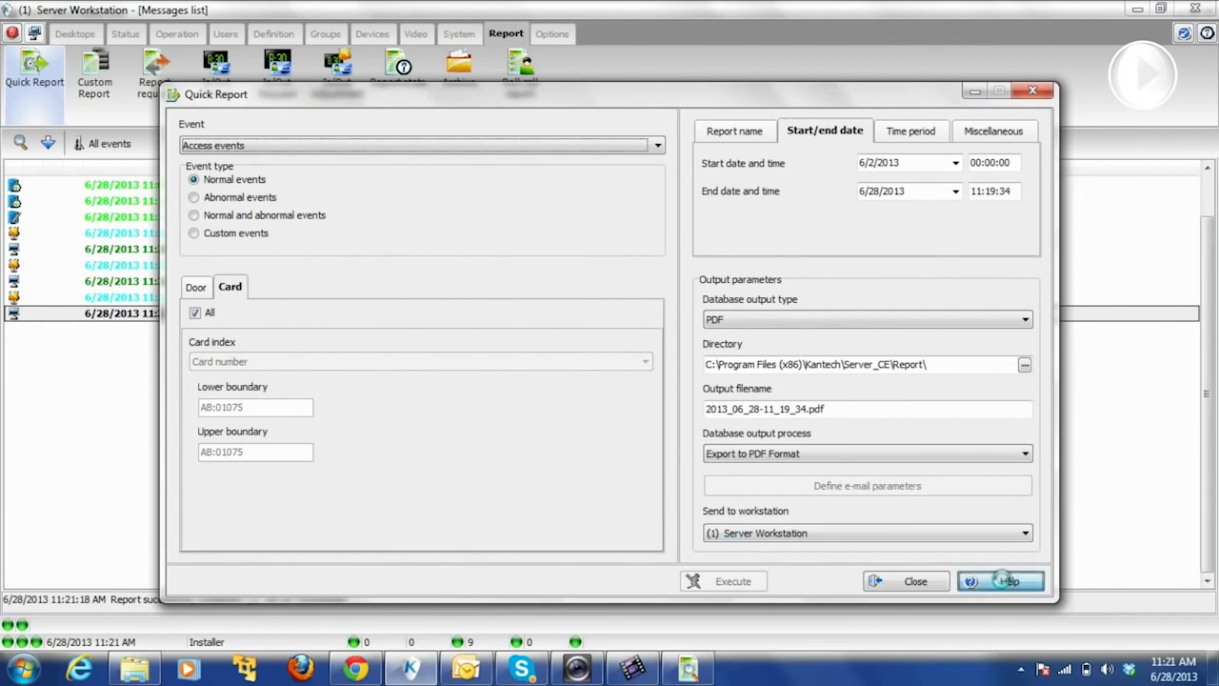
- Read the Quick Report Definition help, close it and Quick Report, then open the Start menu
click(1005, 580)
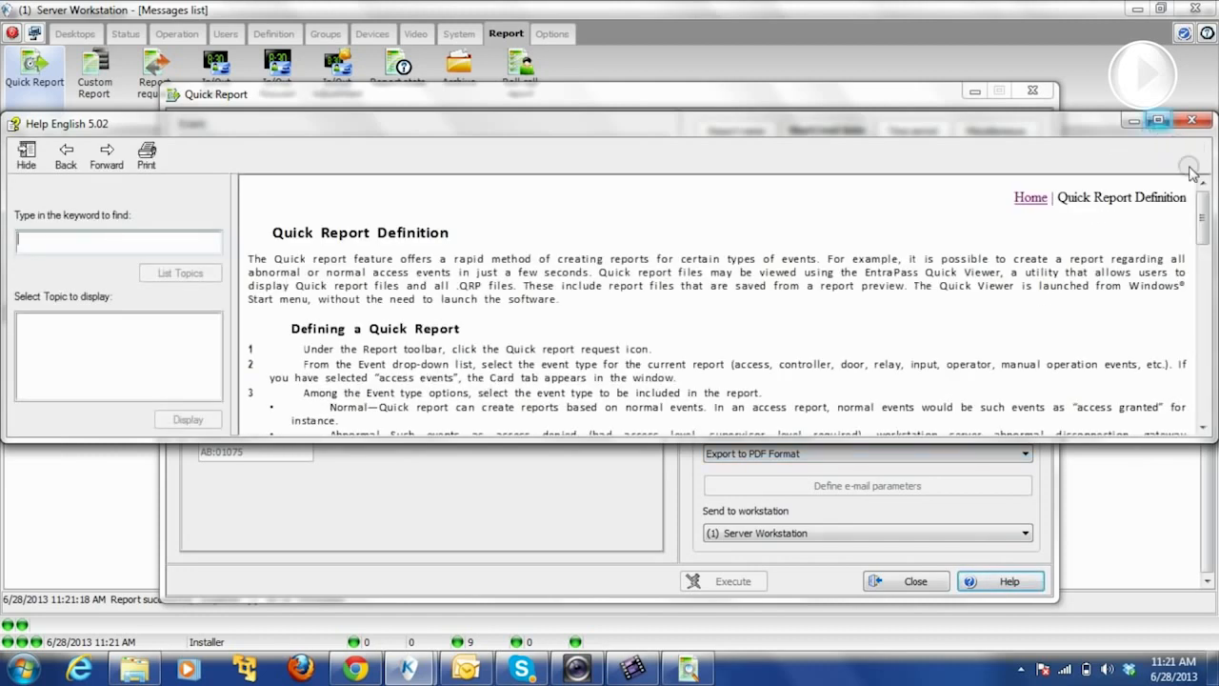
drag(1203, 217, 1168, 397)
click(1191, 120)
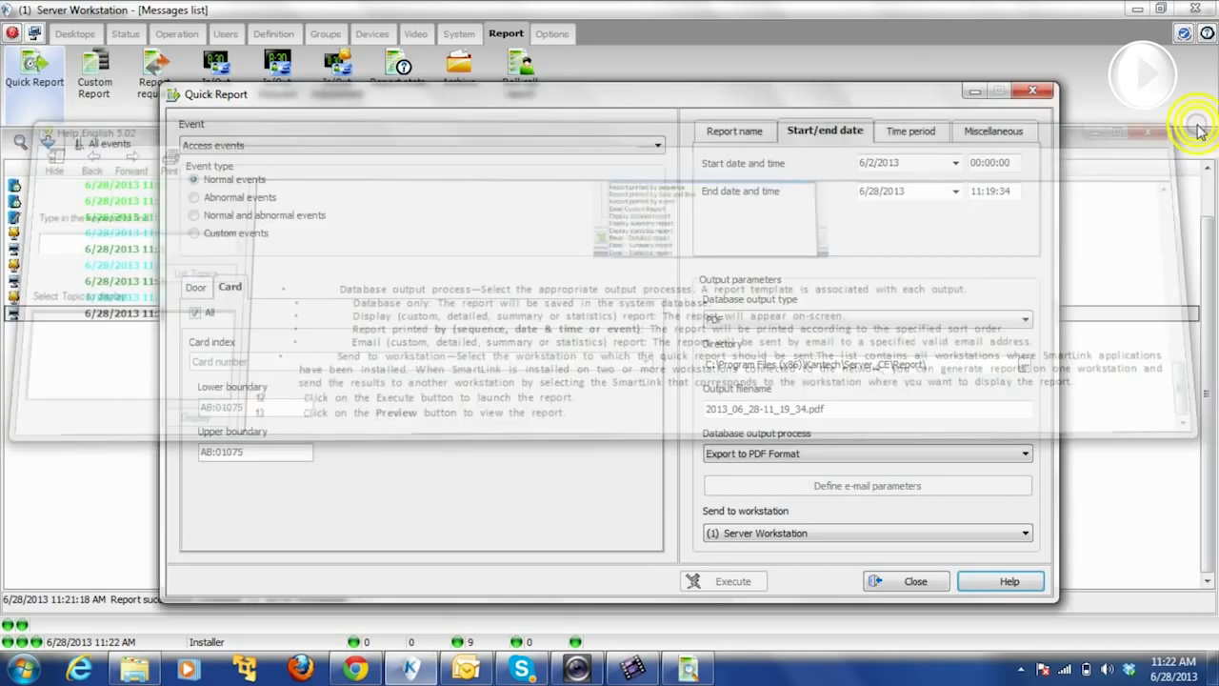
click(900, 582)
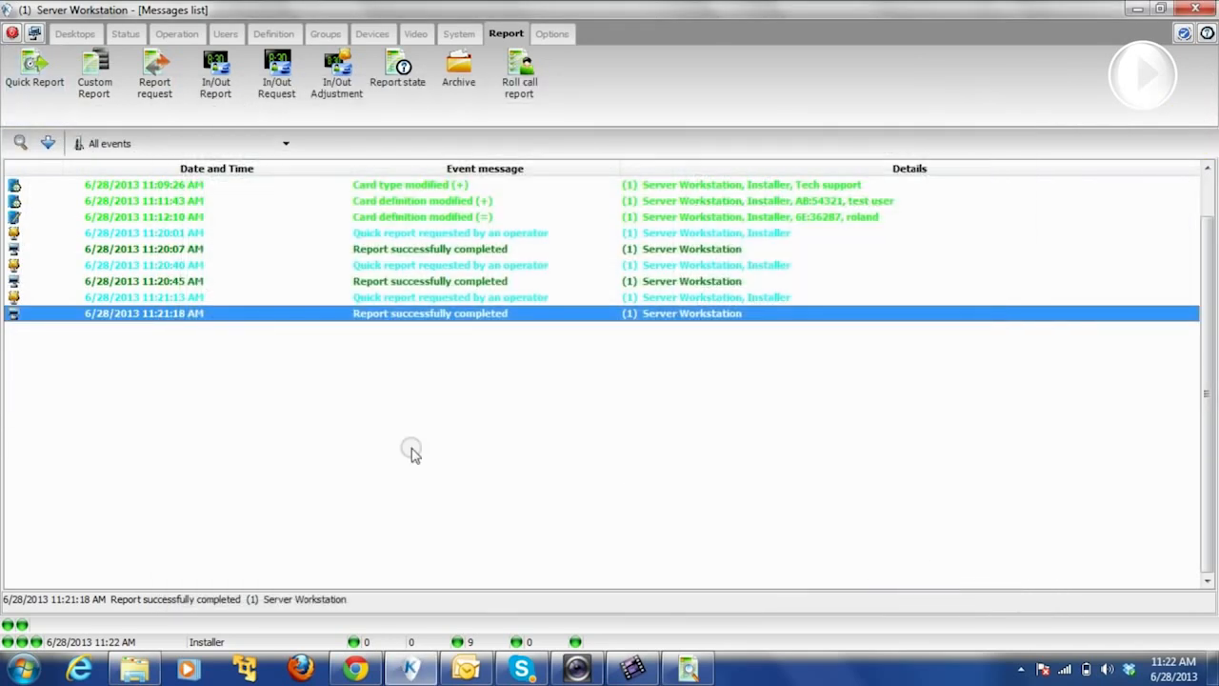
click(20, 670)
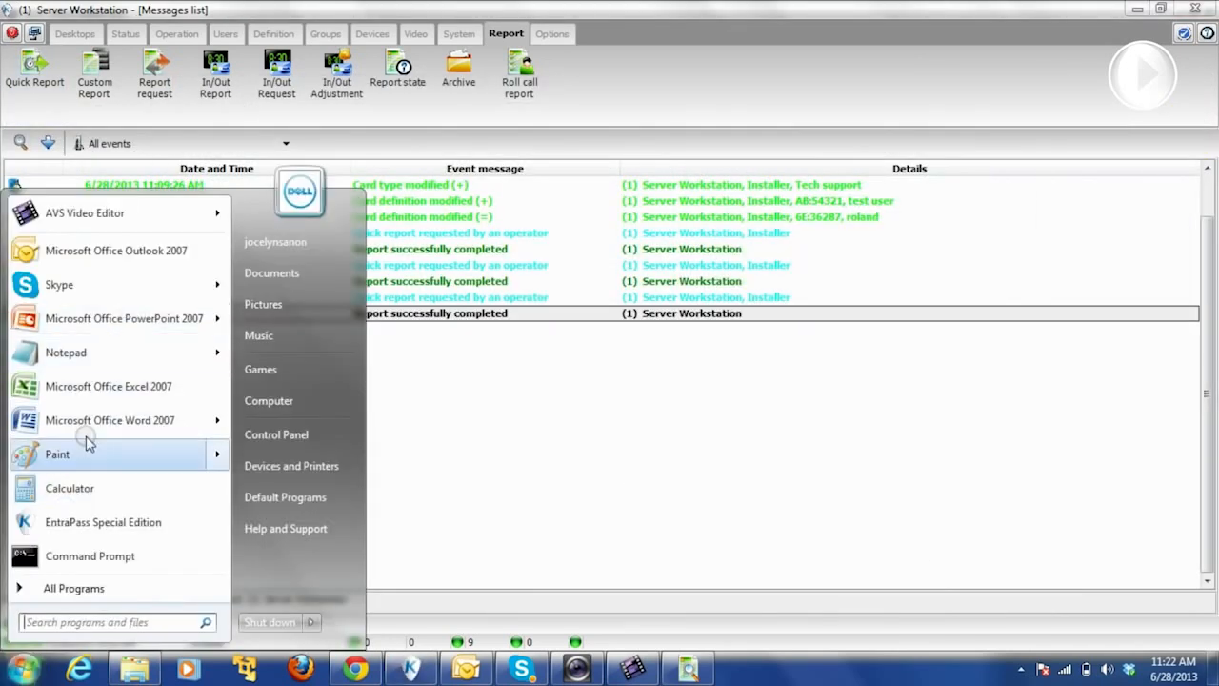
- Open the EntraPass 5.02 User Manual PDF from EntraPass Corporate Edition > Documents
click(80, 590)
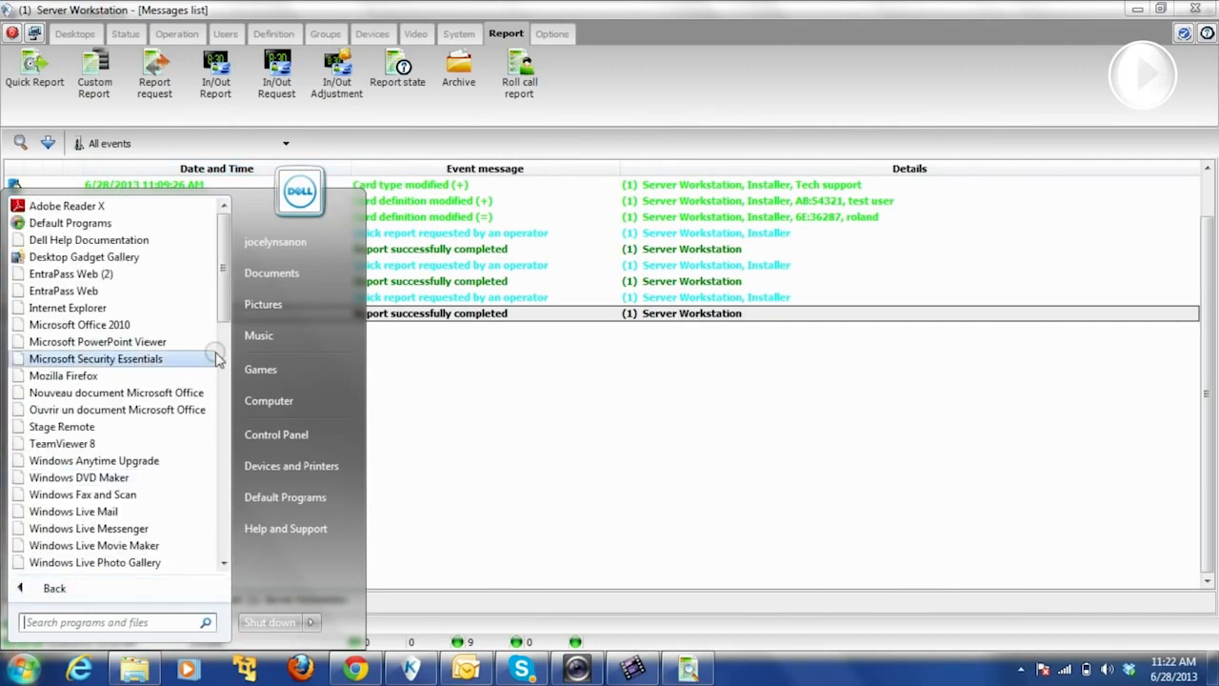
scroll(222, 299, down, 10)
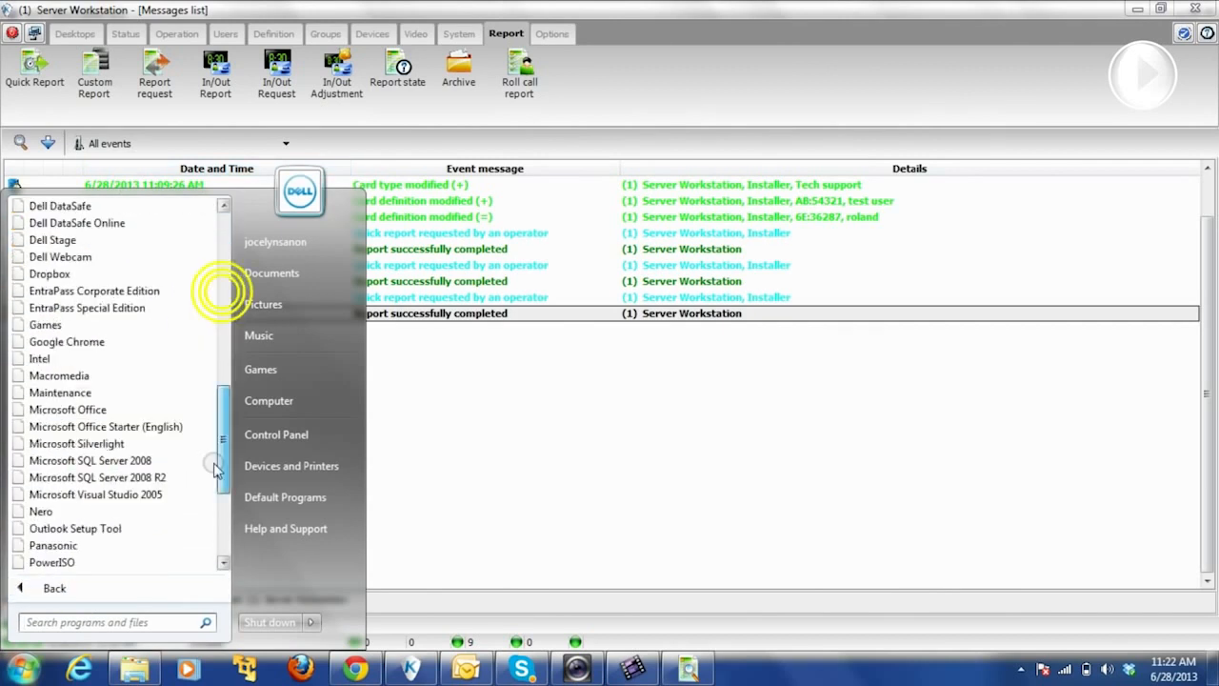
click(95, 292)
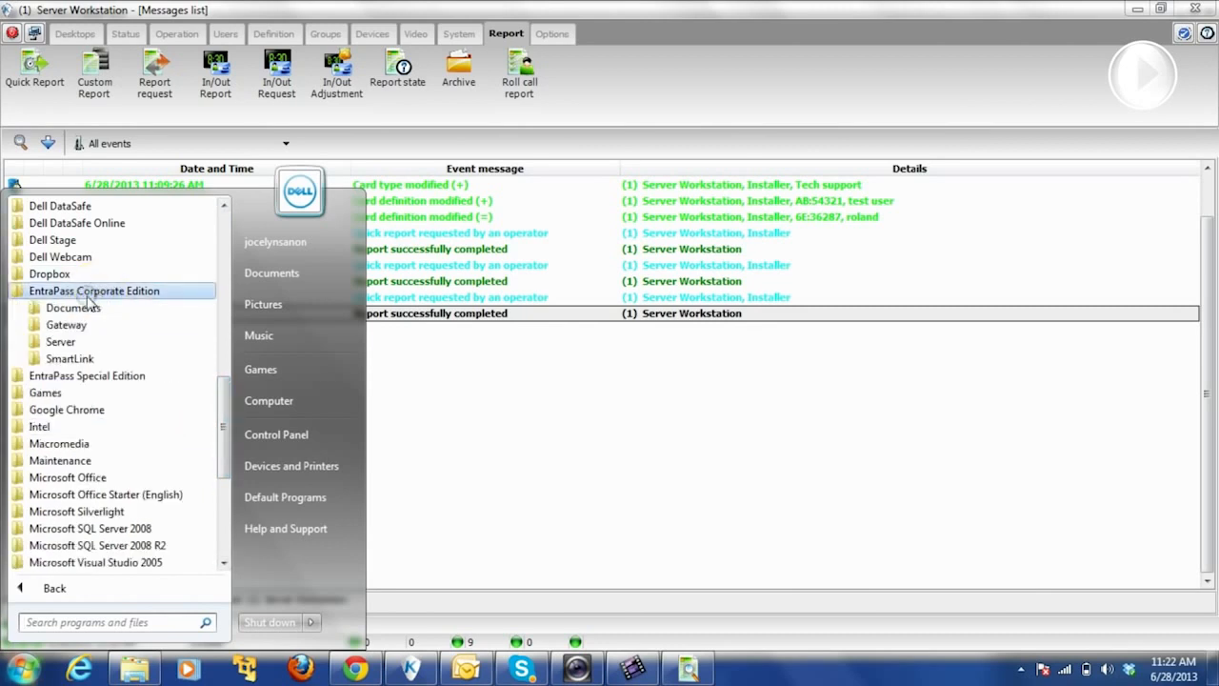
click(75, 310)
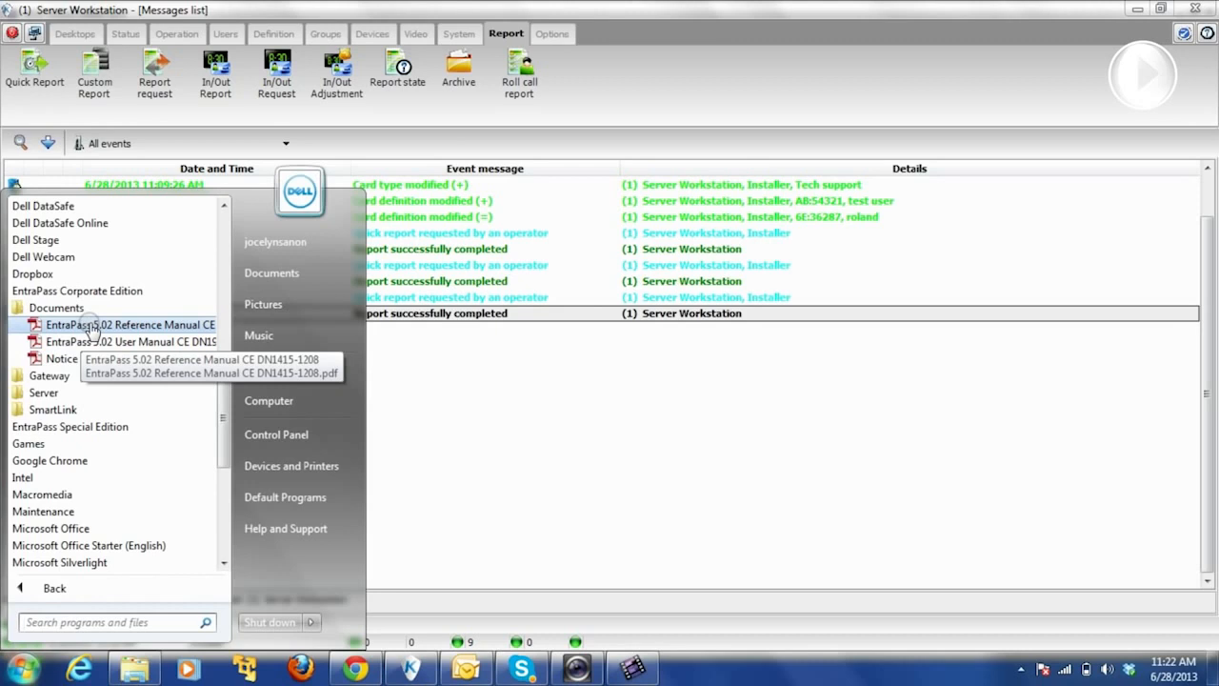
click(92, 327)
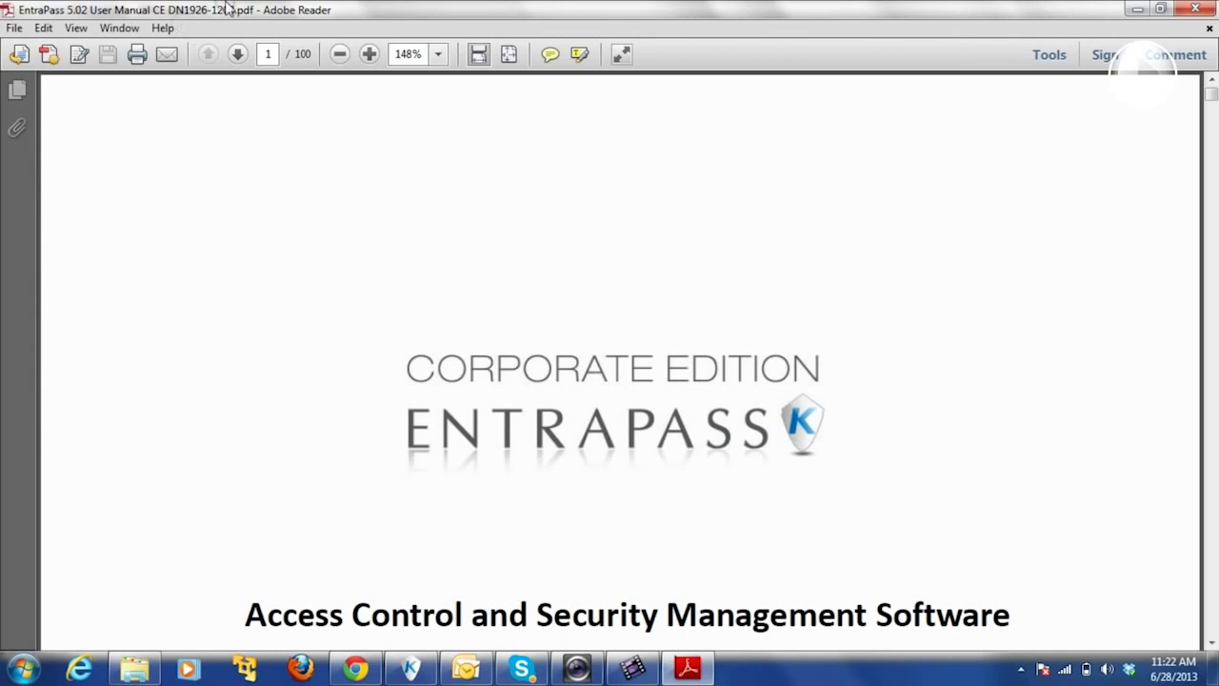
- Search the User Manual for 'report' up to the contents entry 'Defining a Custom Report', then open Start
click(43, 28)
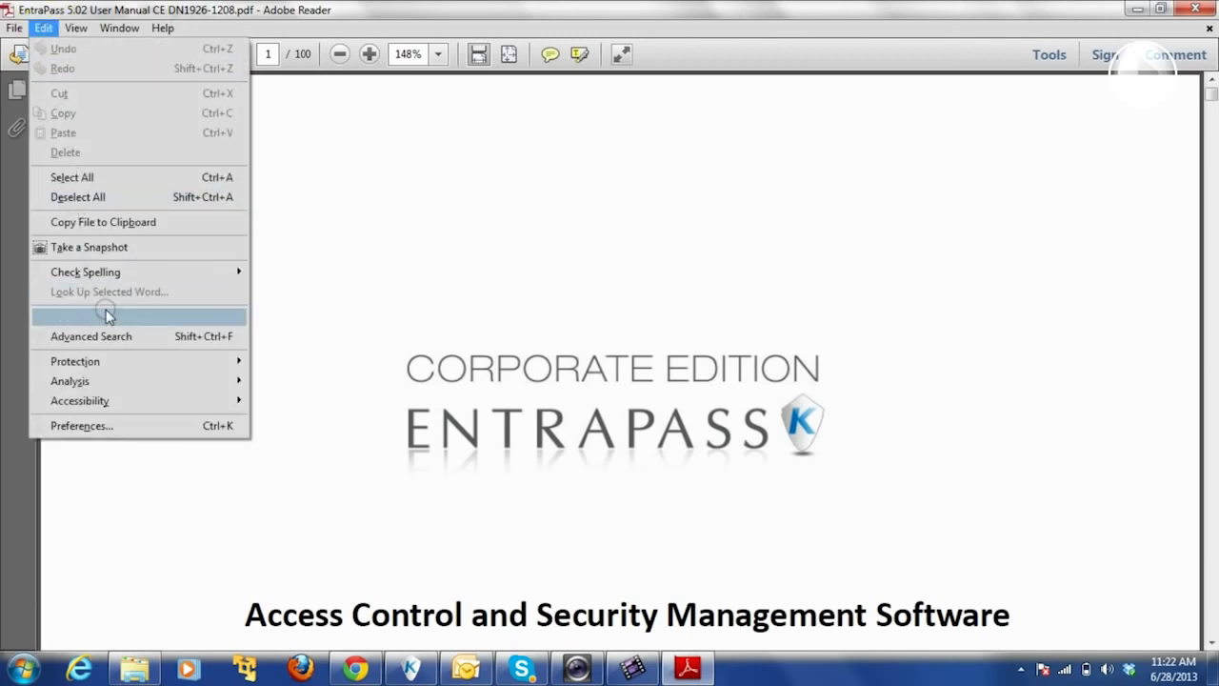
click(104, 316)
text(re)
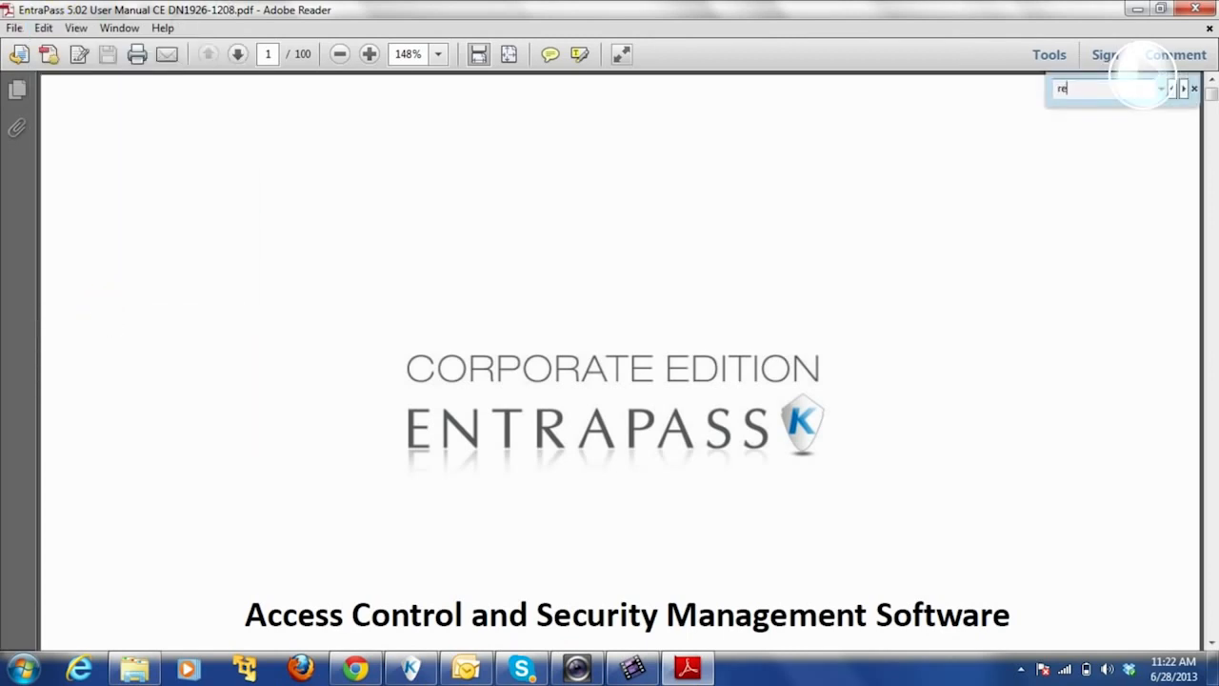
text(port)
key(Return)
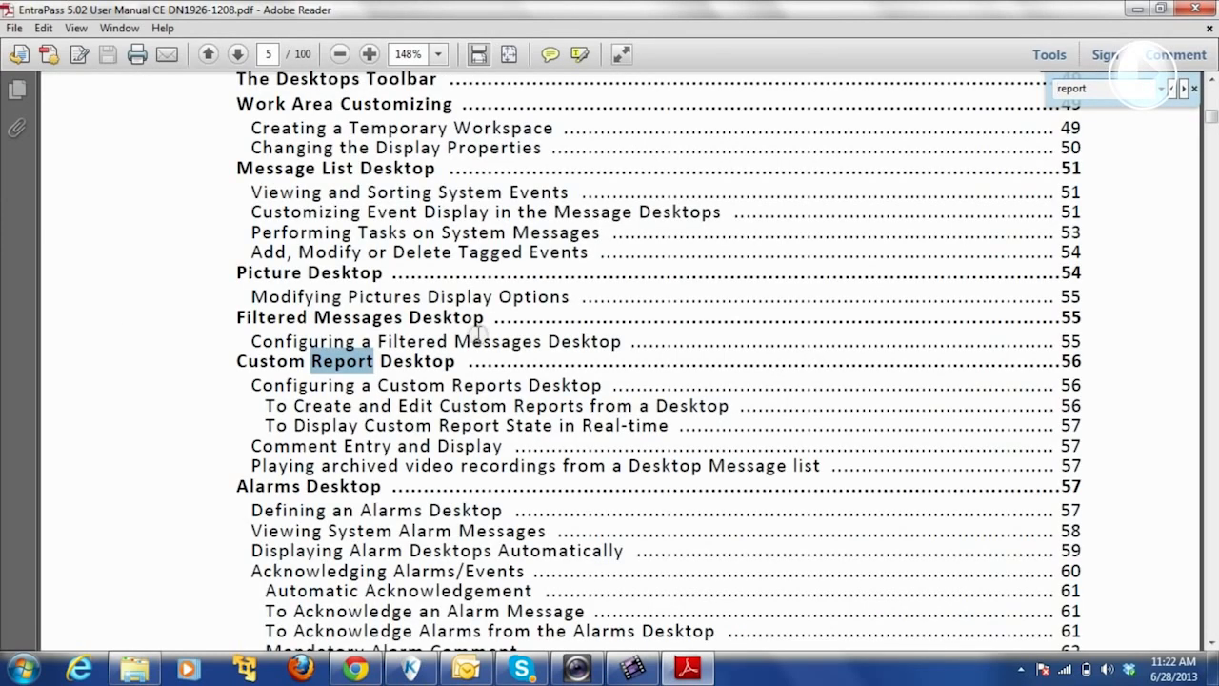
key(Return)
key(Return)
key(Return)
key(Return)
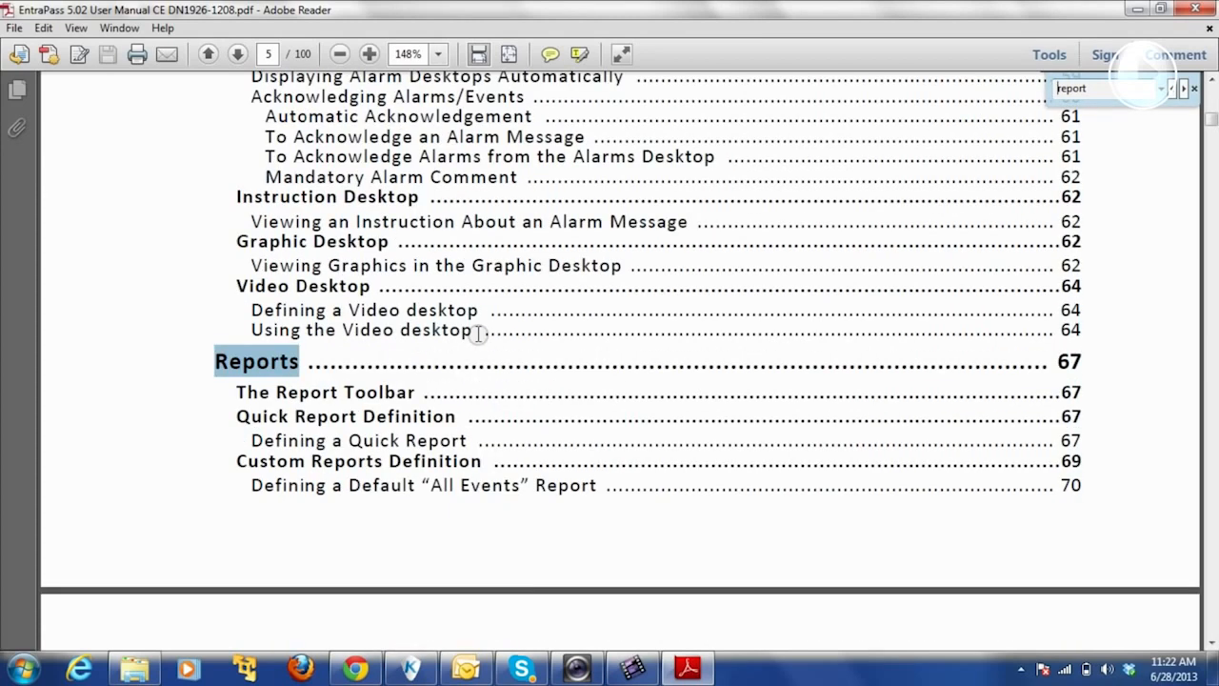
key(Return)
key(Return)
key(Return)
key(Return)
key(Return)
key(Return)
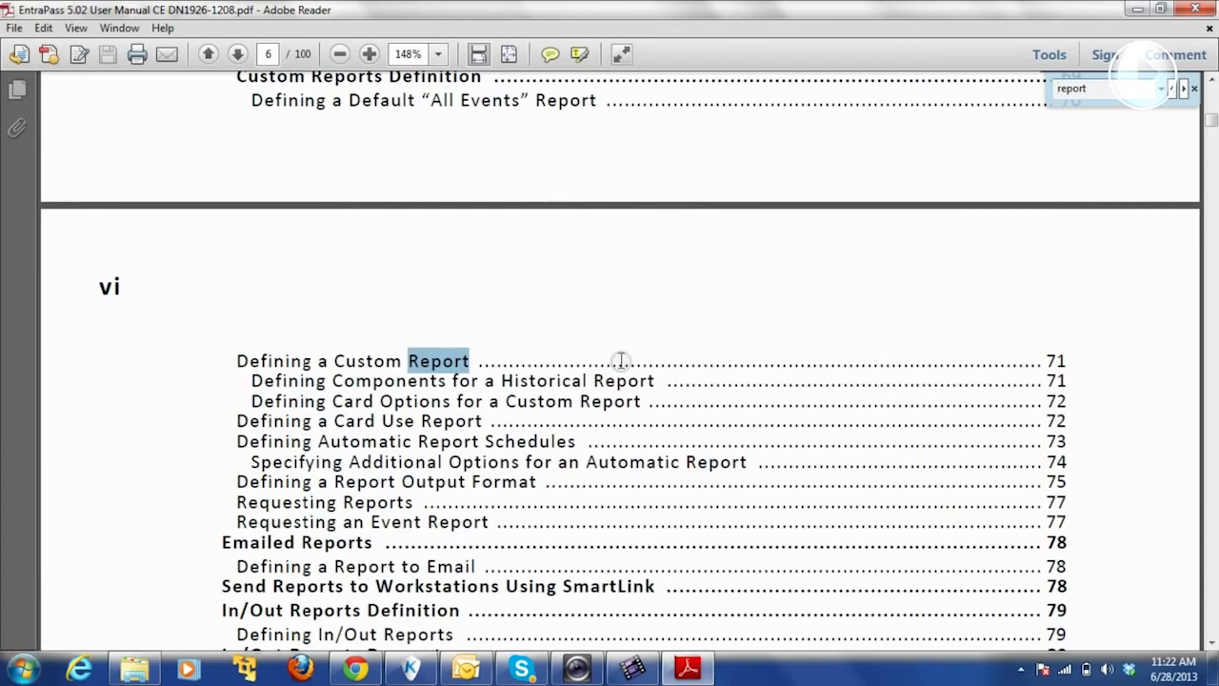
click(23, 668)
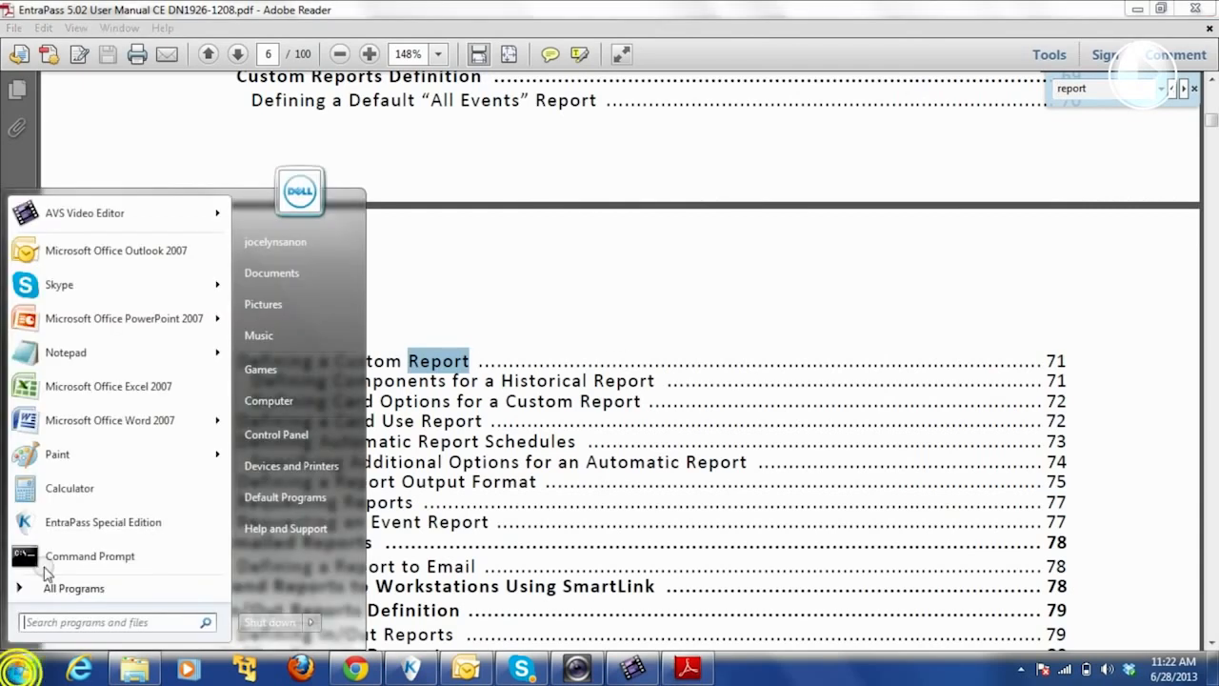
- Open the EntraPass 5.02 Reference Manual from All Programs > EntraPass Corporate Edition > Documents
click(96, 586)
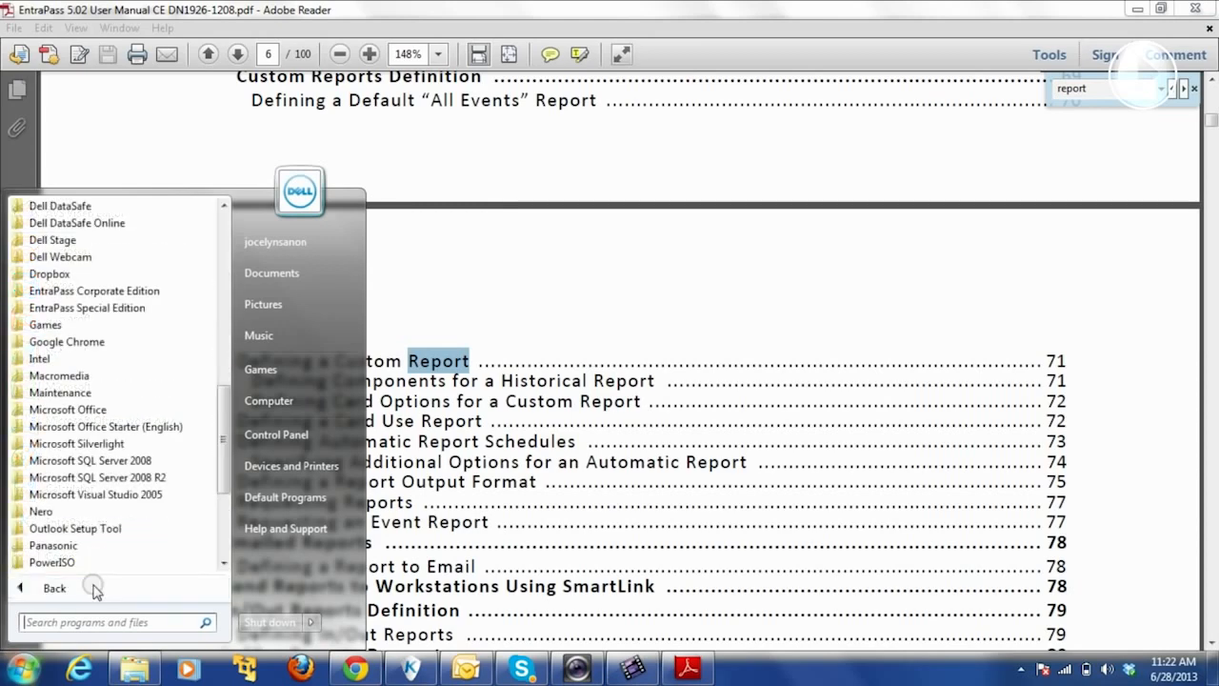
click(119, 291)
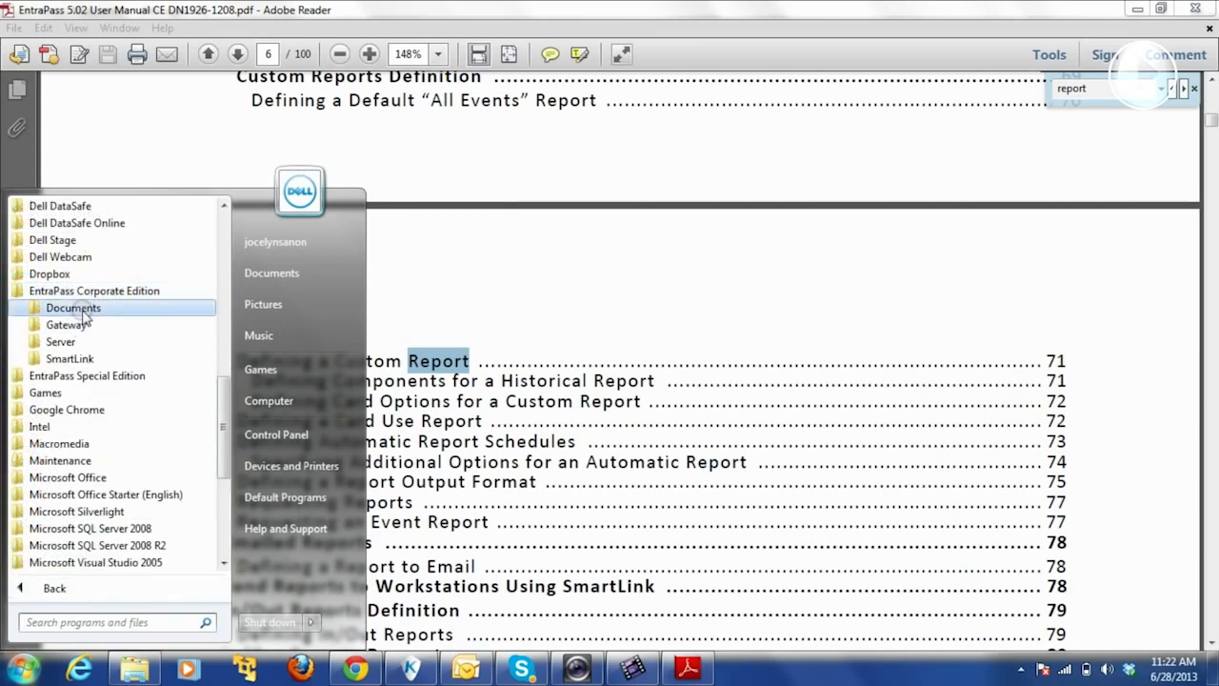
click(77, 308)
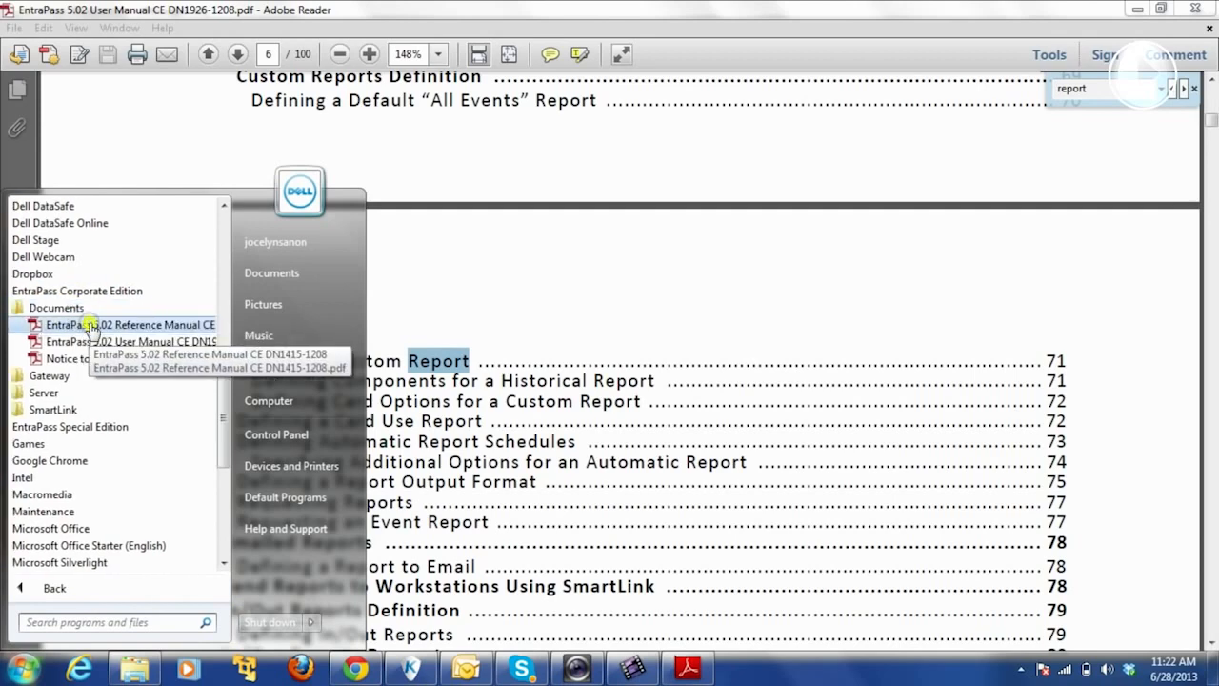
click(91, 327)
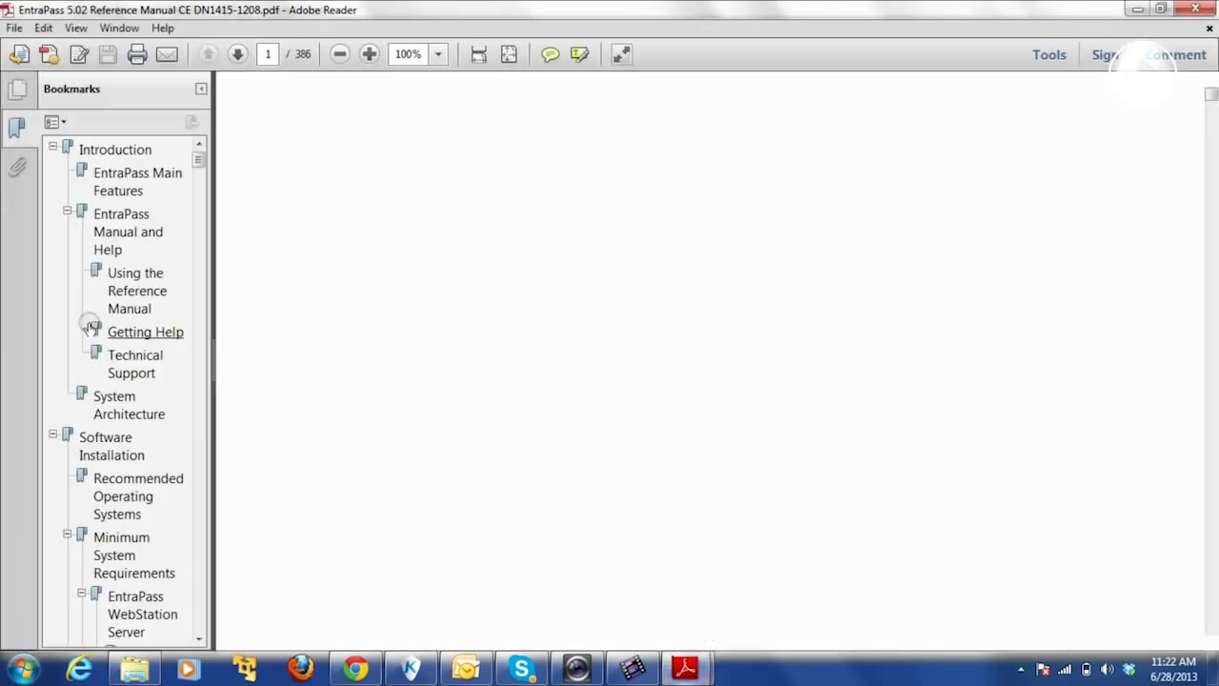
- Start a search of the Reference Manual for 'report' from the Edit menu
click(14, 27)
mouse_move(43, 27)
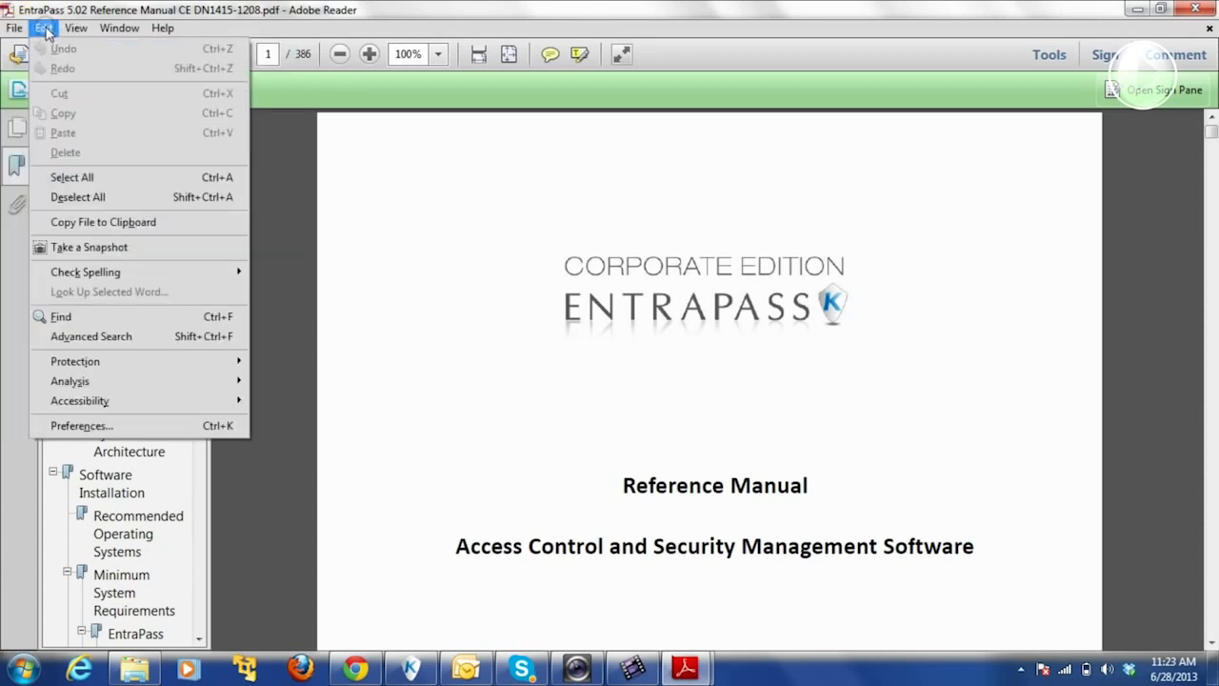
click(85, 318)
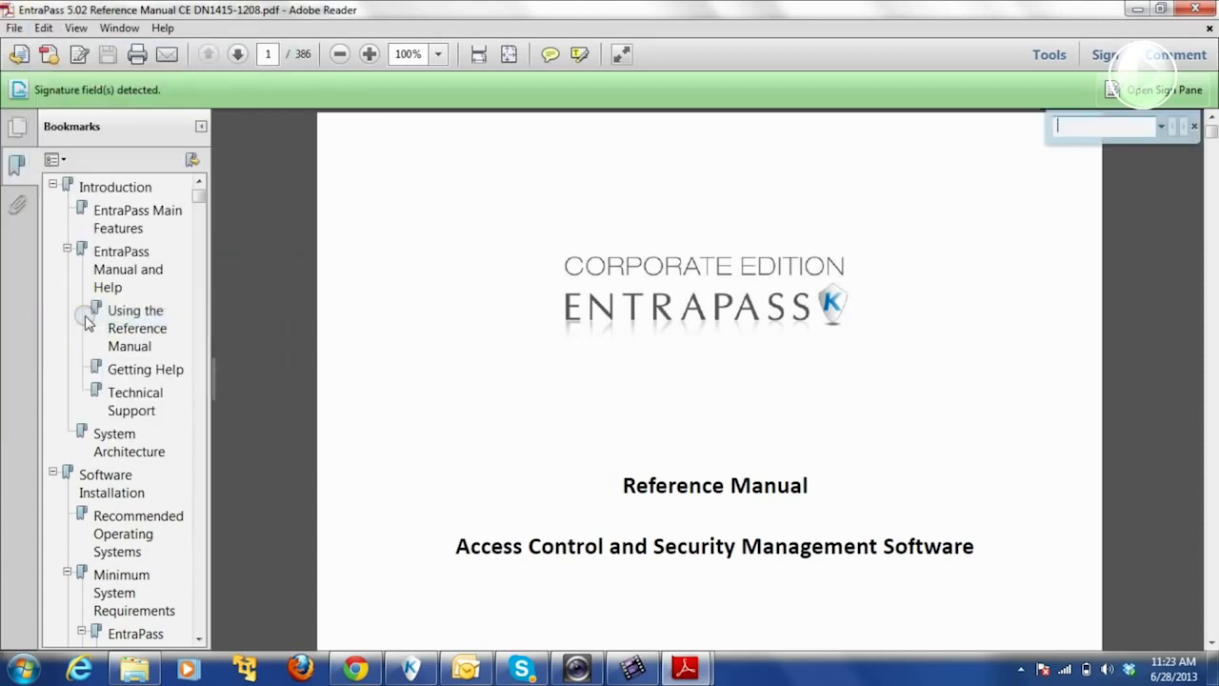
text(rep)
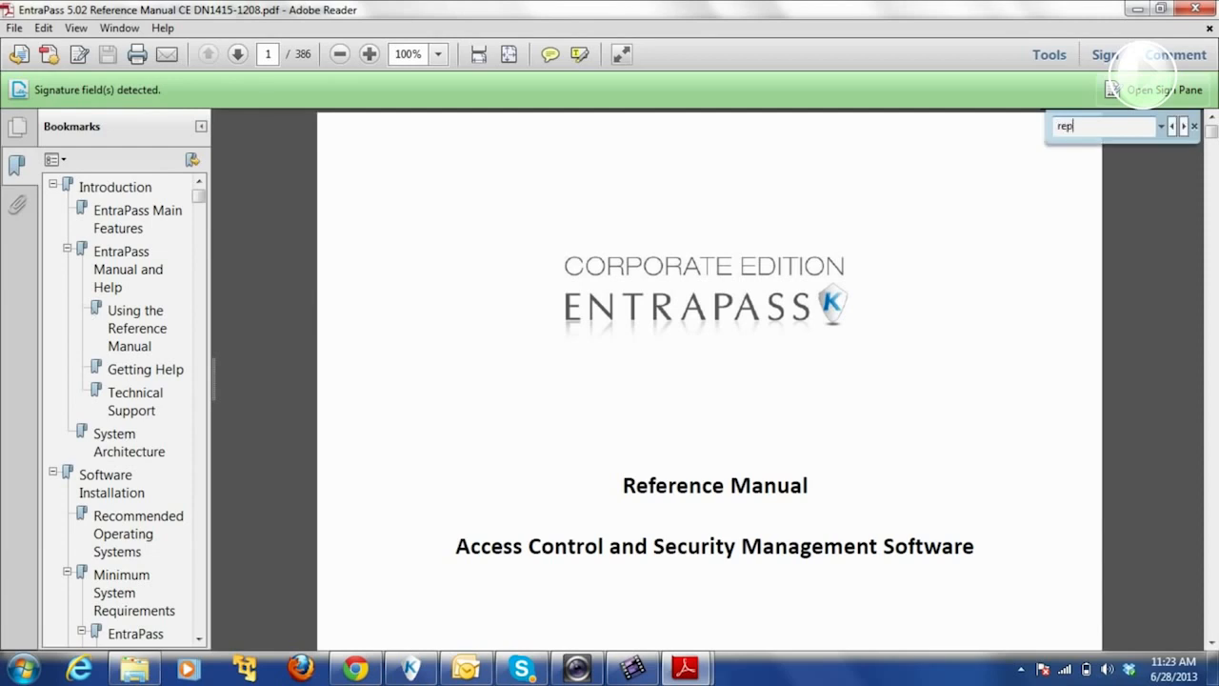
key(Return)
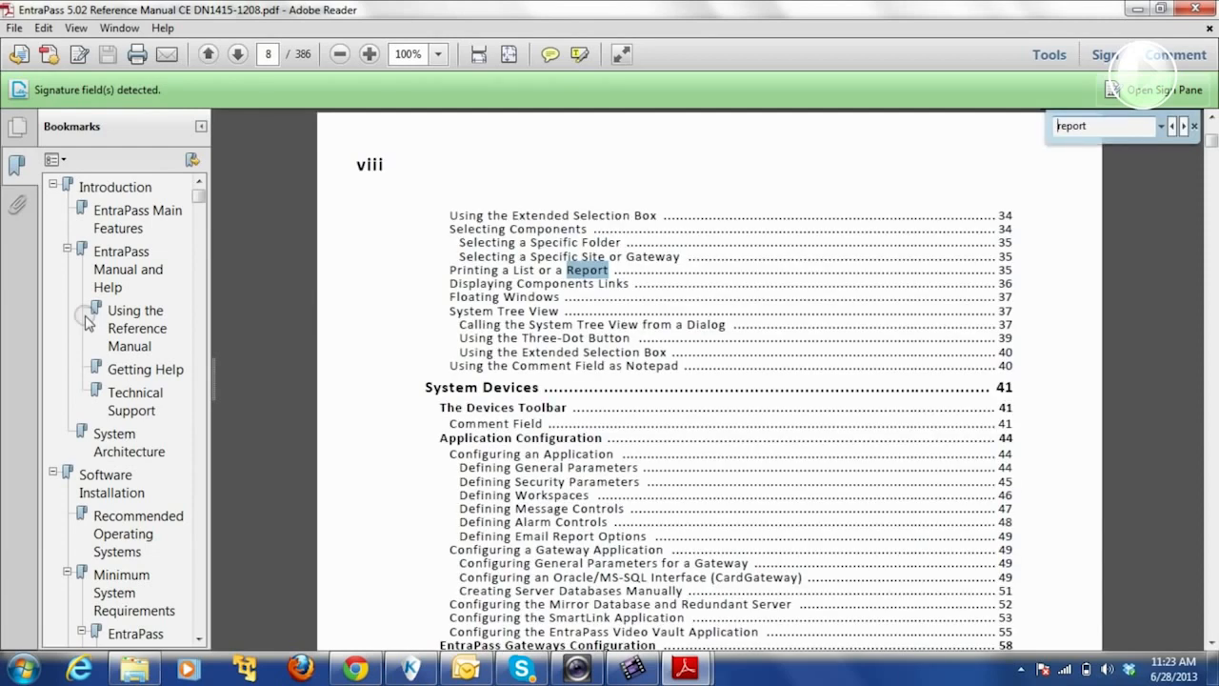
- Step through the 'report' matches until the Custom Report Desktop section on page 244
key(Return)
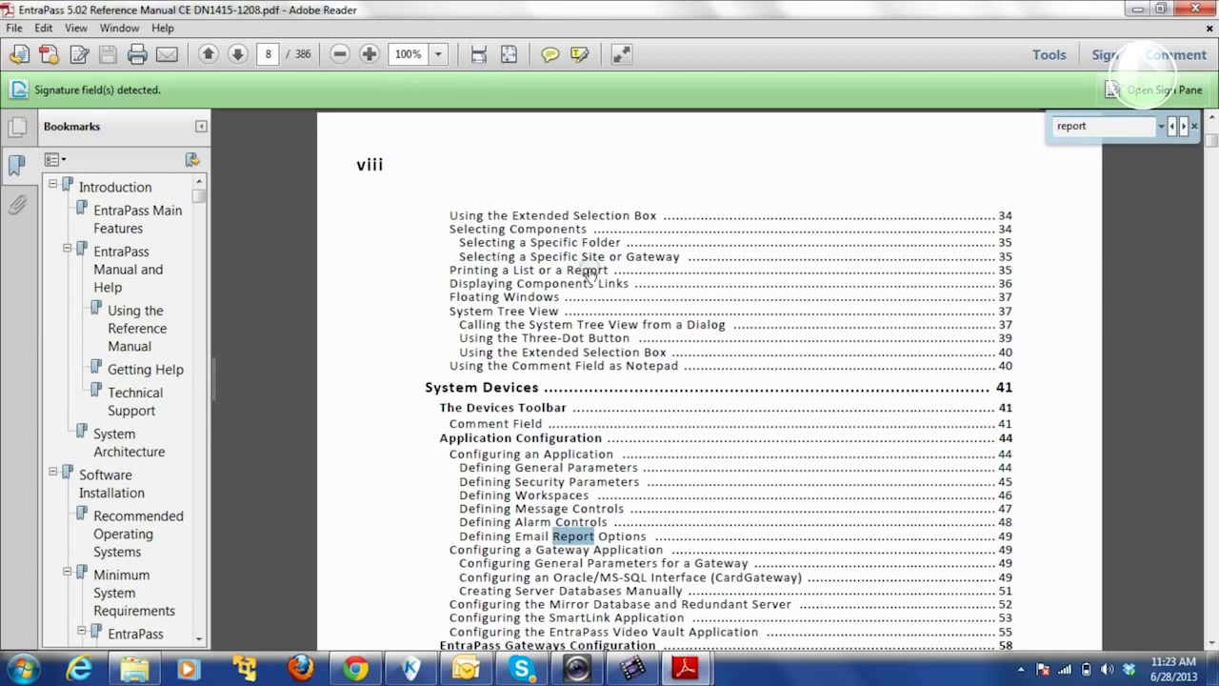
key(Return)
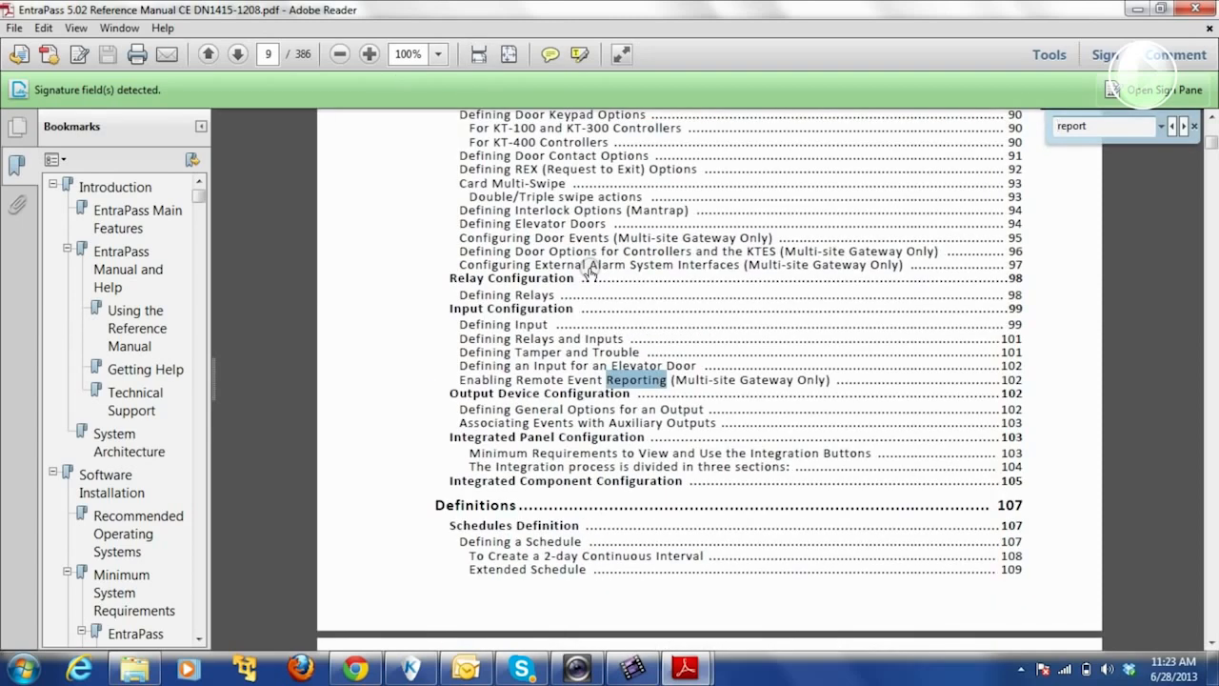
key(Return)
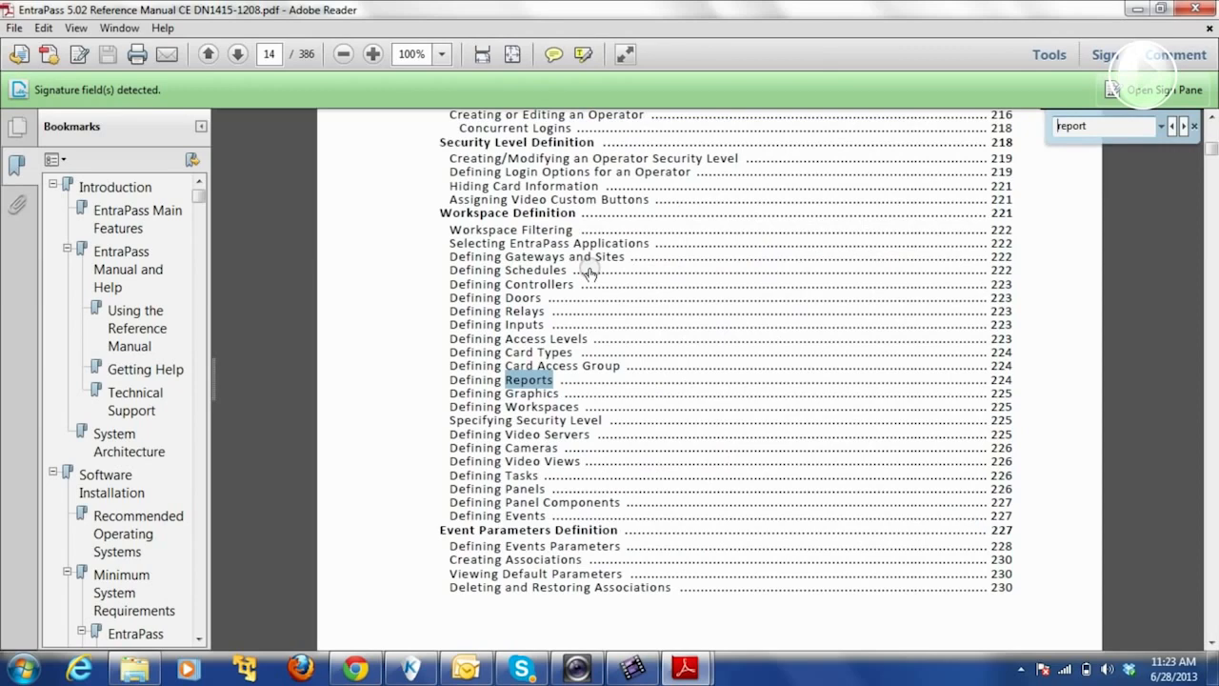
key(Return)
key(Return)
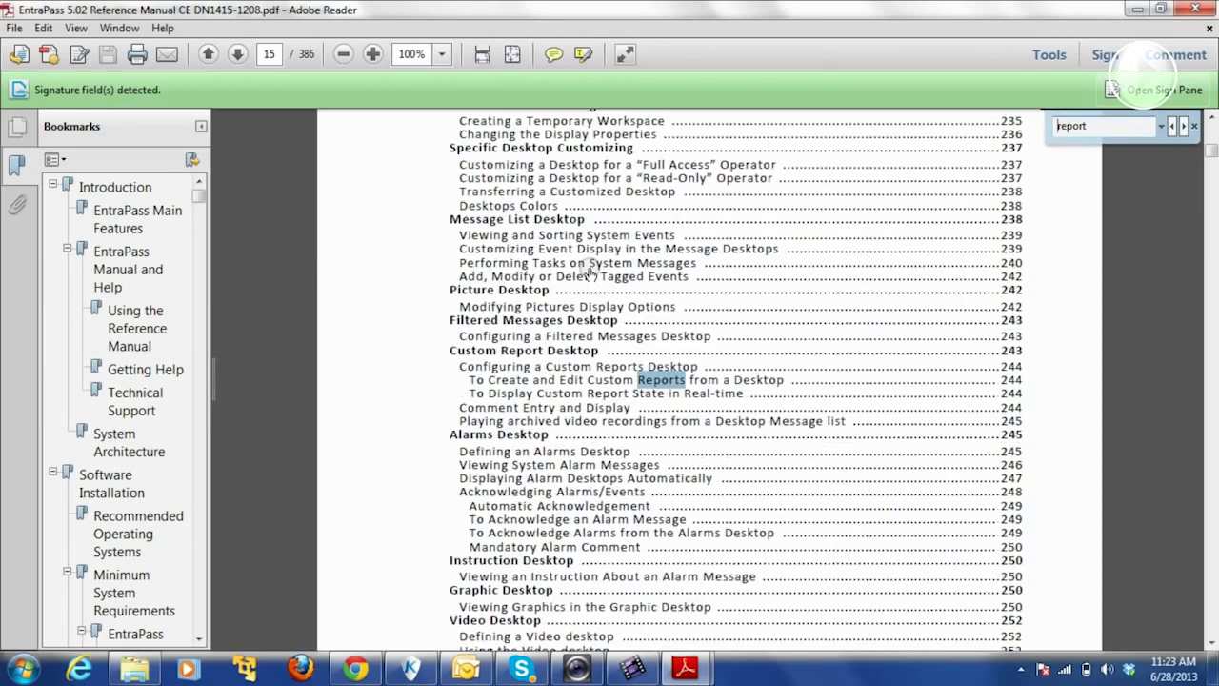
key(Return)
key(Return)
key(Return)
key(Return)
key(Return)
key(Return)
key(Return)
key(Return)
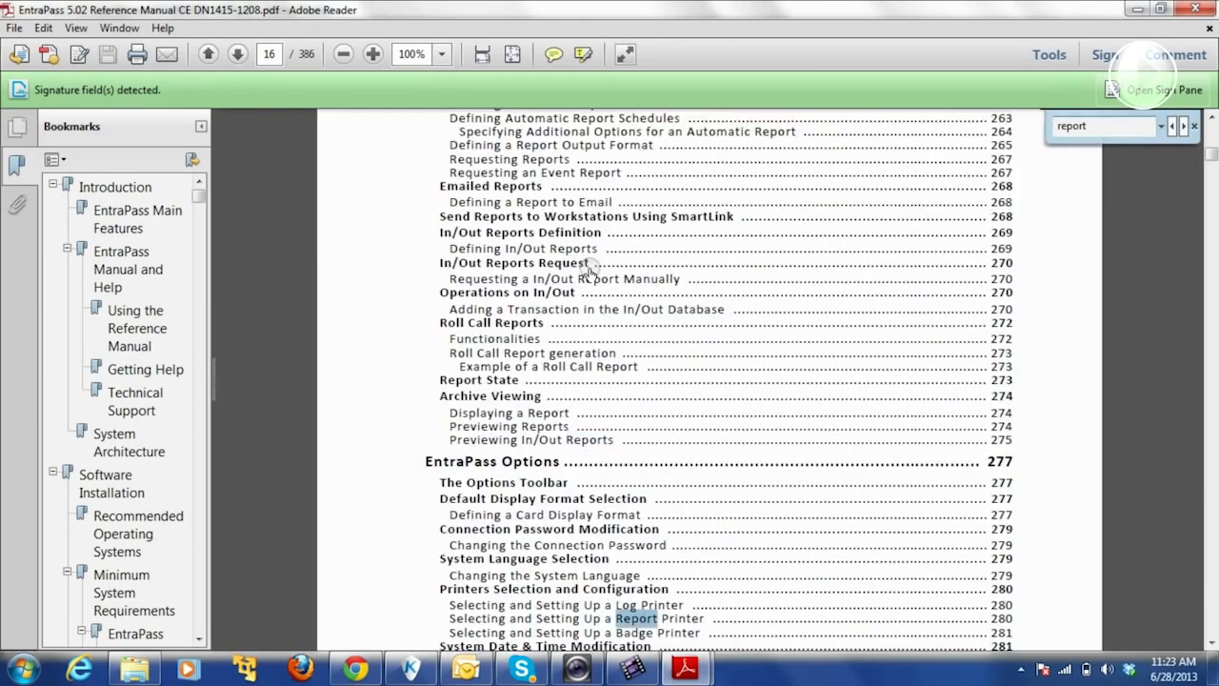
key(Return)
key(Return)
key(Return)
key(Return)
key(Return)
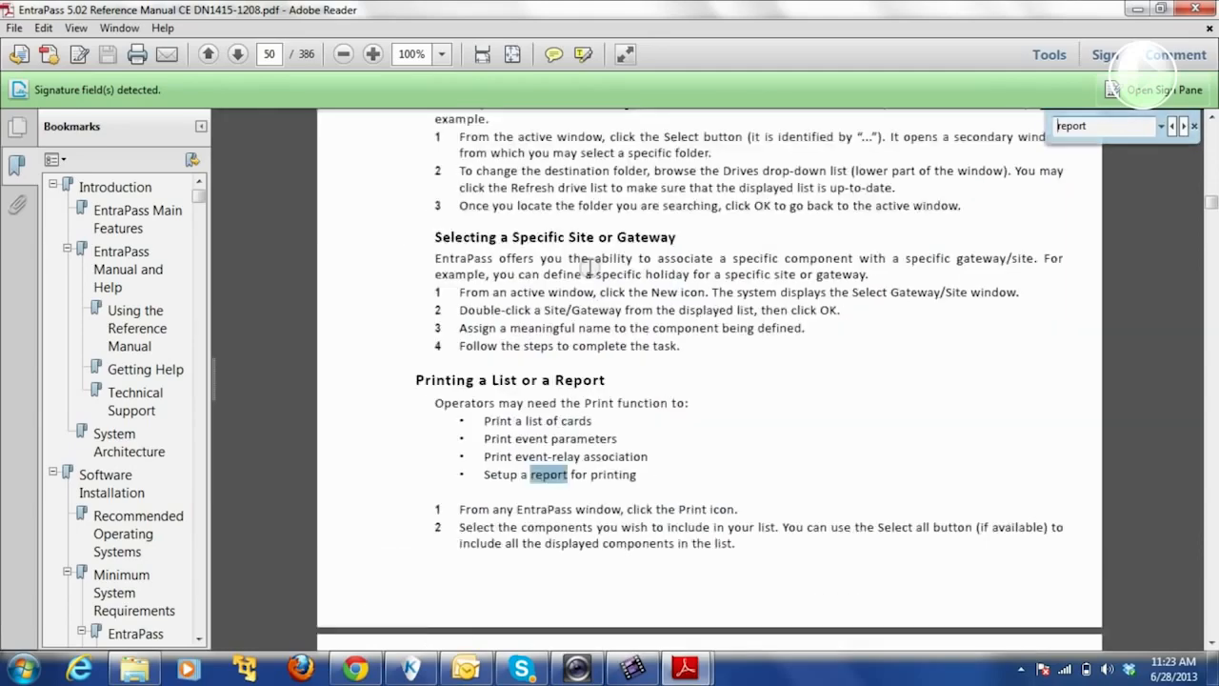
key(Return)
key(Return)
key(Return)
key(Return)
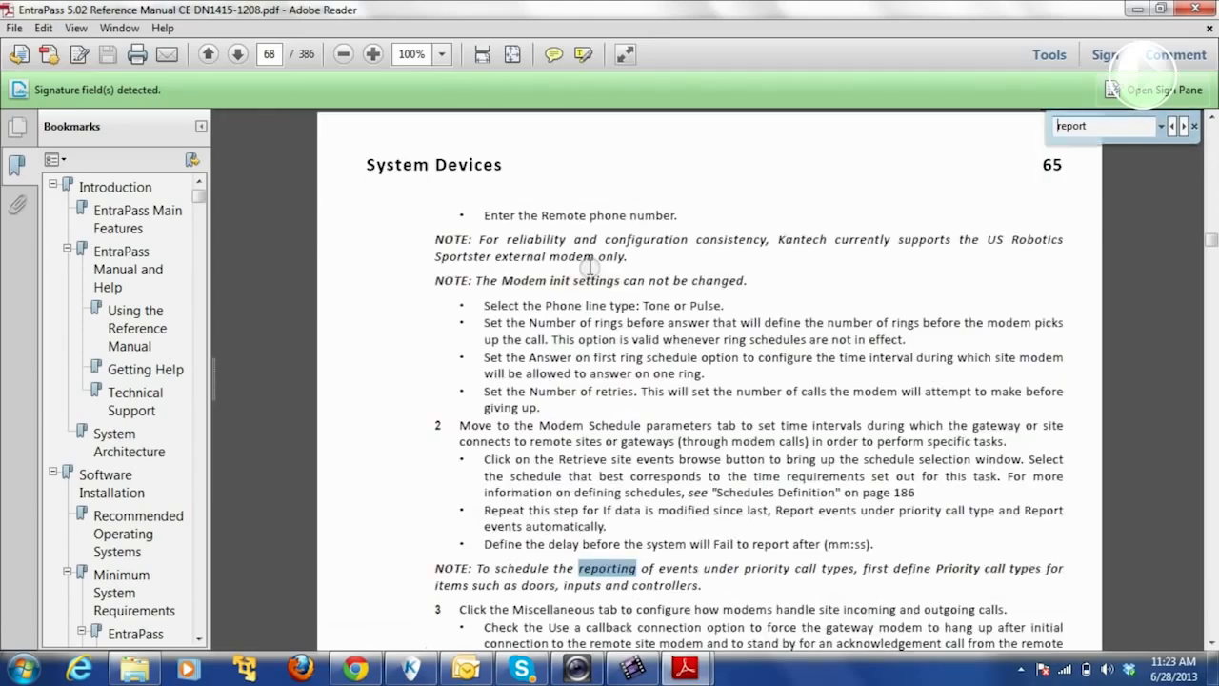
key(Return)
key(Return)
key(Return)
key(Return)
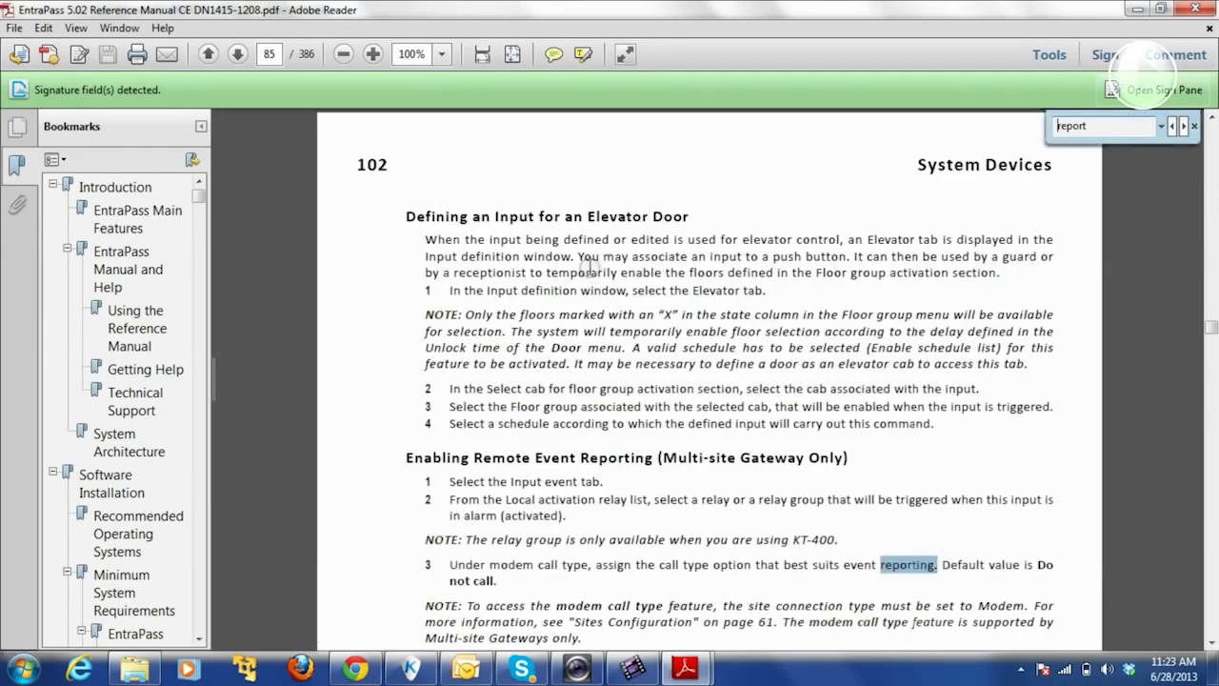
key(Return)
key(Return)
key(Return)
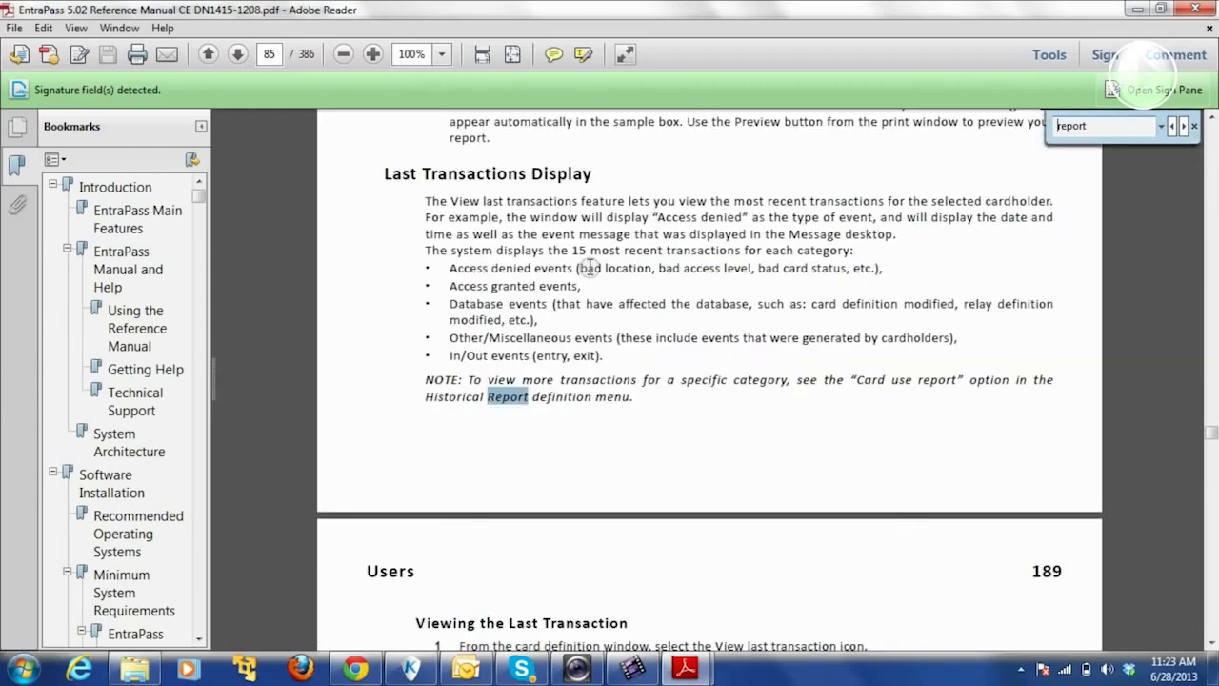
key(Return)
key(Return)
key(Return)
key(Return)
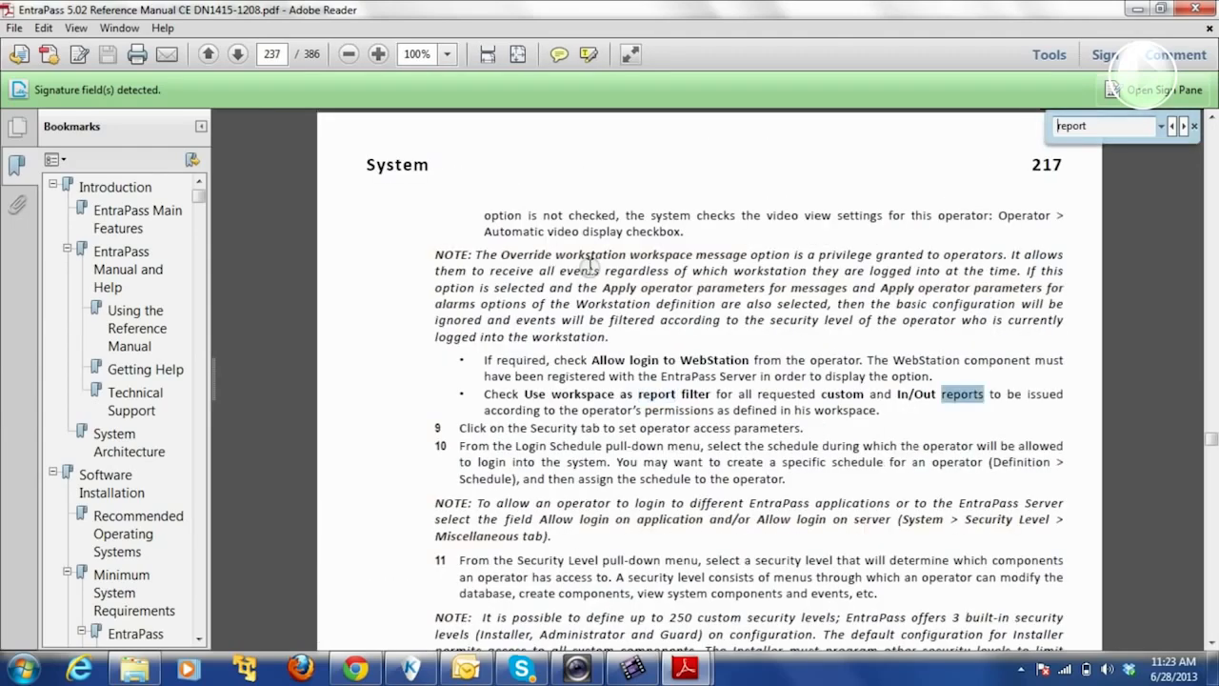
key(Return)
key(Return)
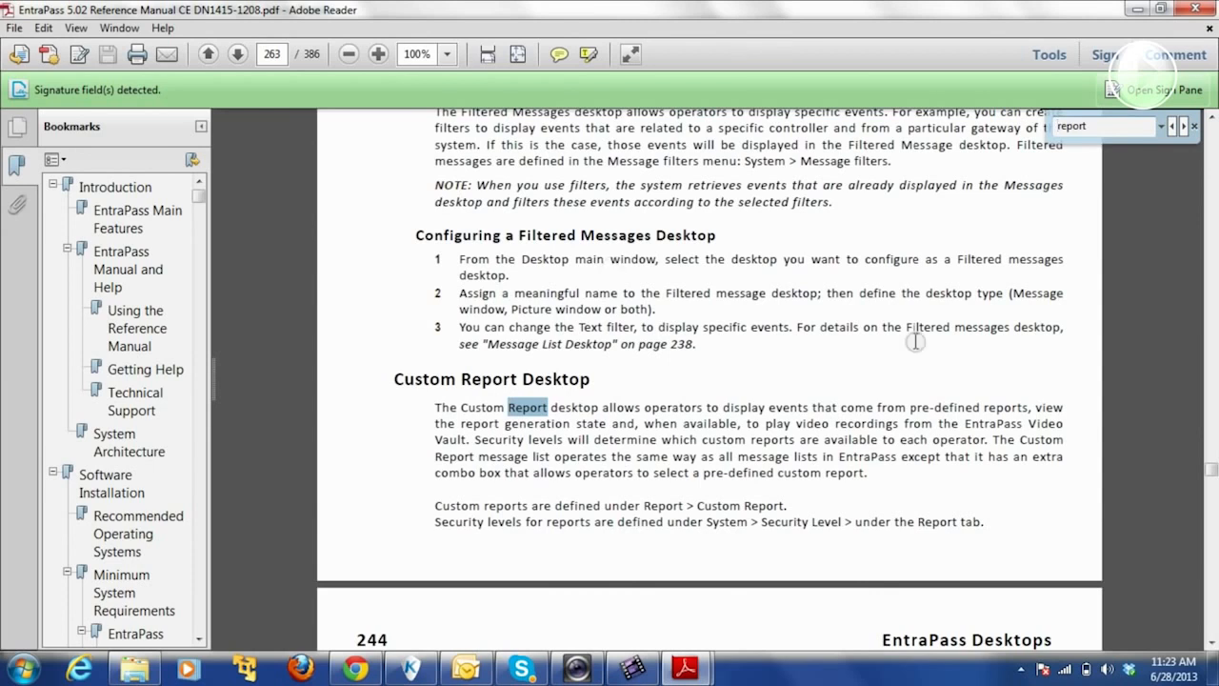
- Close the Find bar and read the Desktops pages from 240 to page 248
click(1194, 126)
scroll(1199, 133, up, 10)
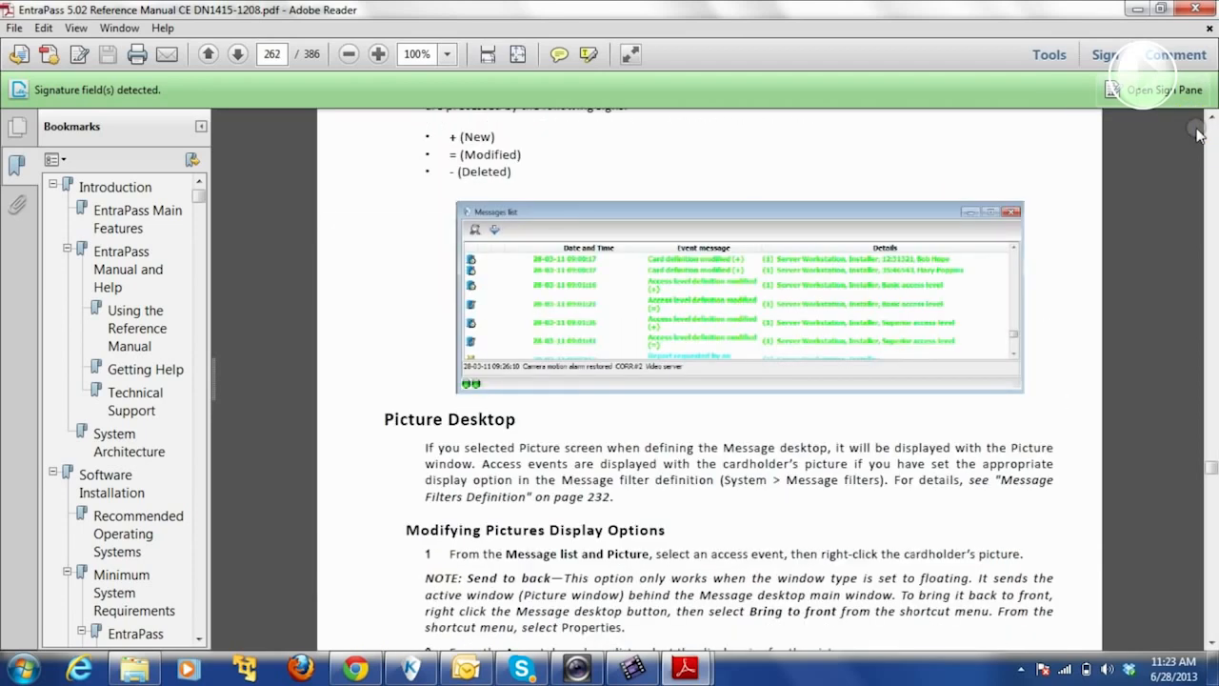
scroll(1199, 134, up, 5)
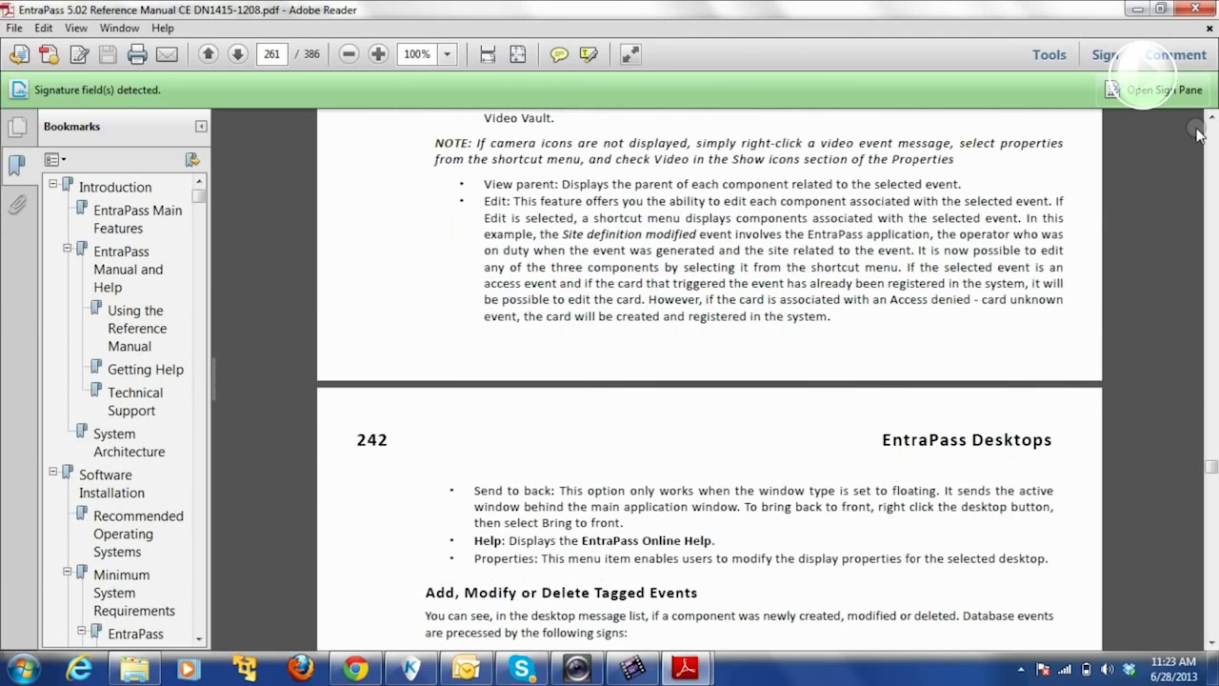
scroll(1198, 134, up, 8)
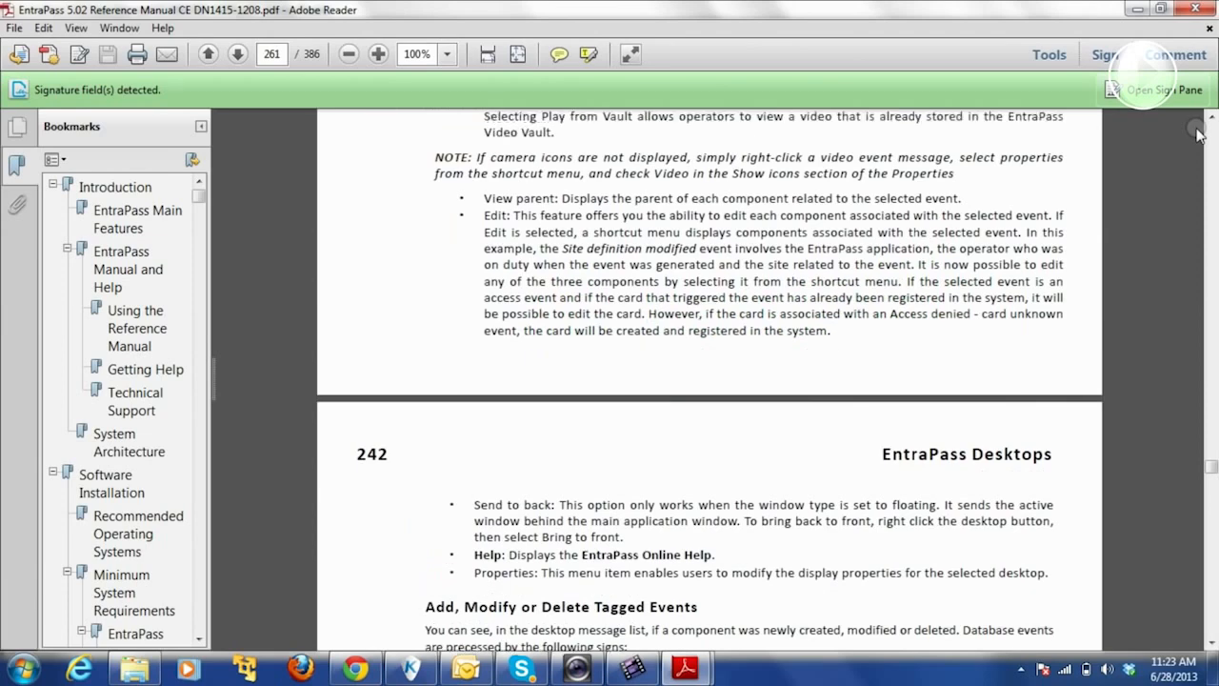
scroll(1198, 133, up, 20)
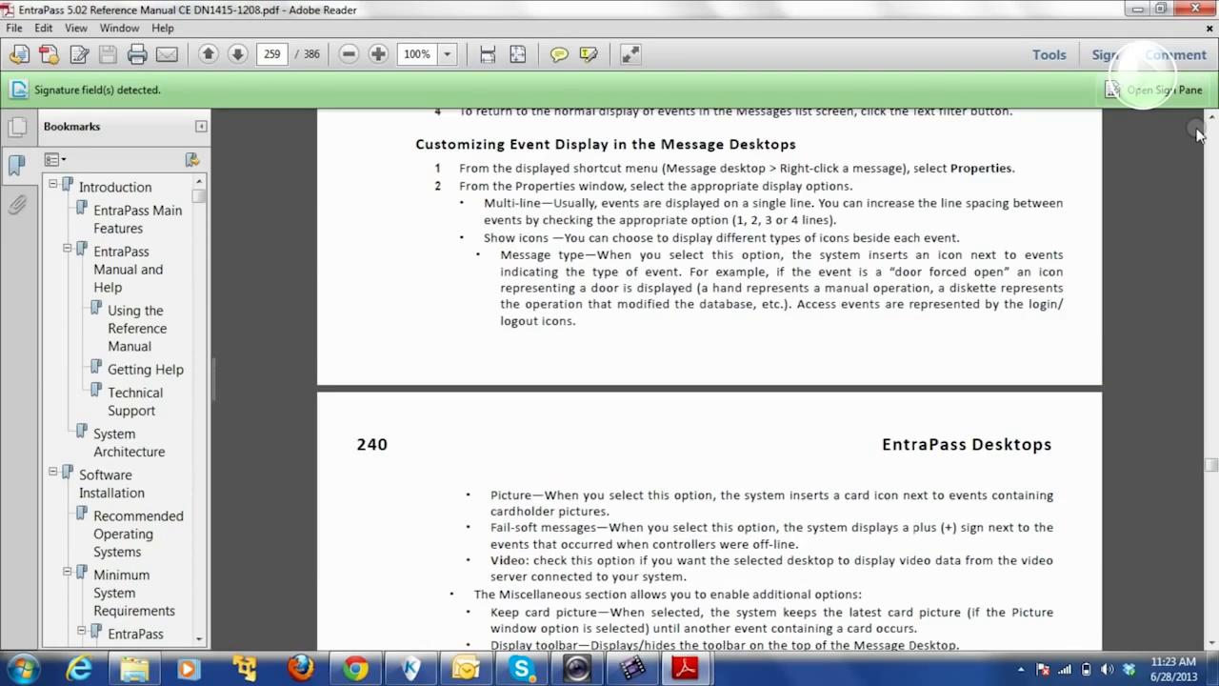
scroll(1198, 133, down, 20)
scroll(1198, 133, down, 20)
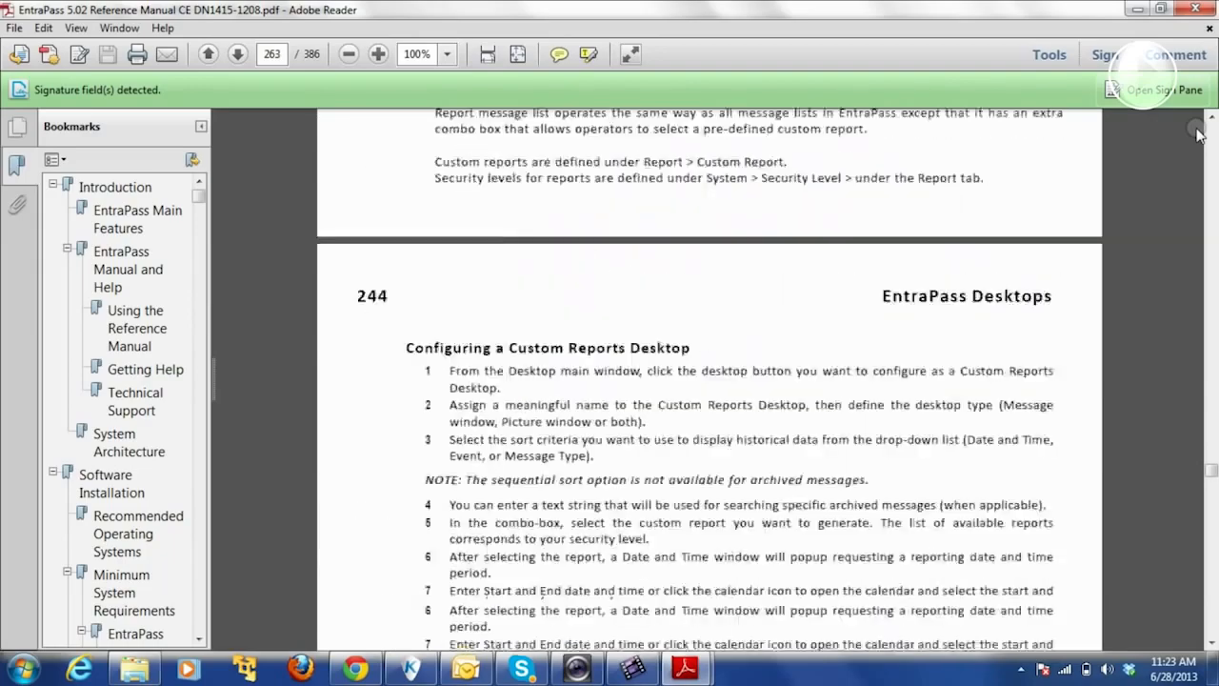
scroll(1199, 133, down, 15)
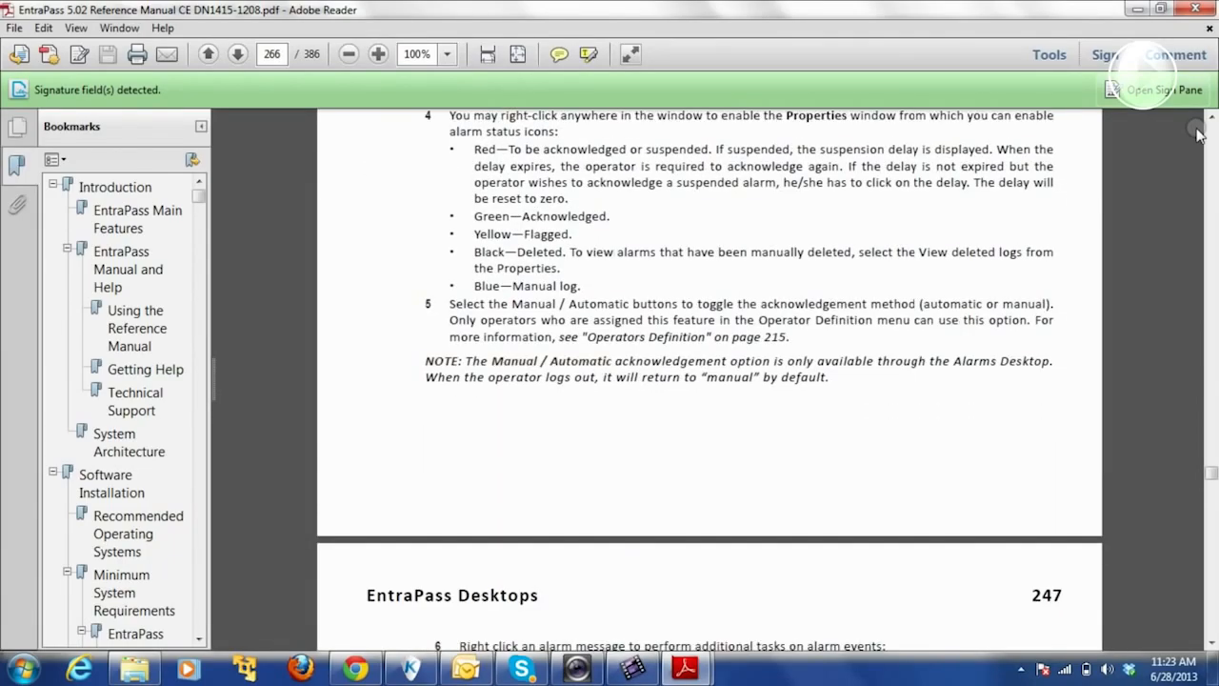
scroll(1199, 134, down, 12)
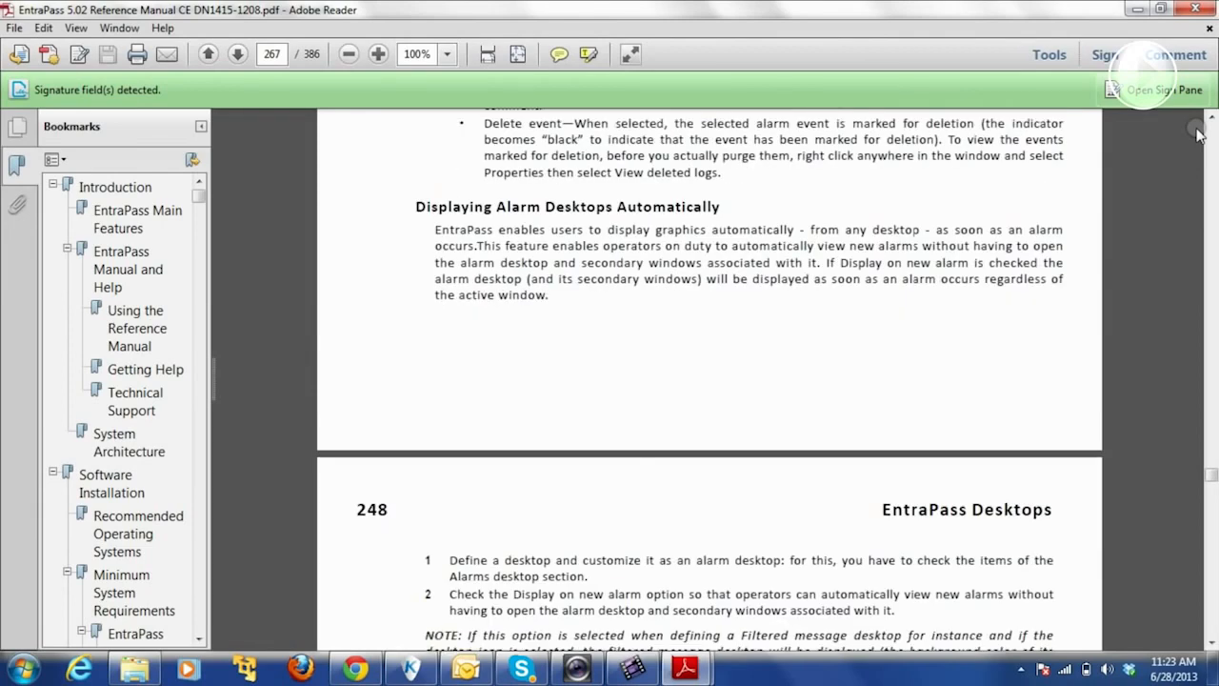
- Close the Reference Manual and Adobe Reader to return to the EntraPass Messages list
click(1197, 8)
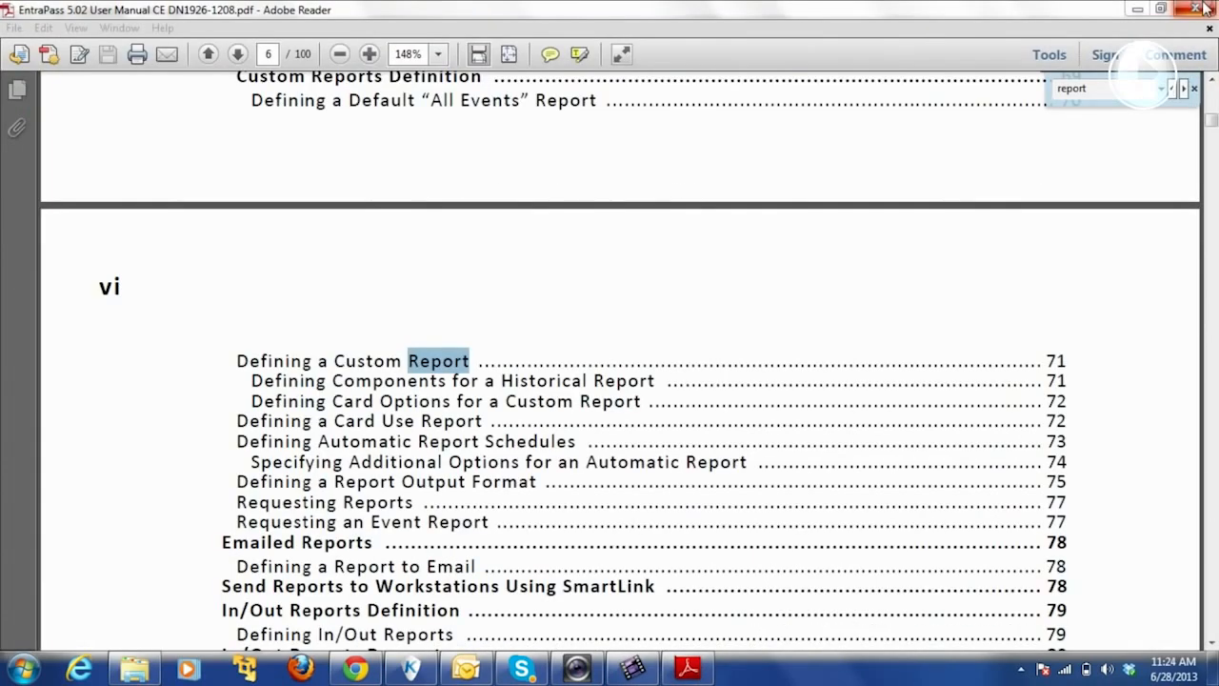
click(1203, 8)
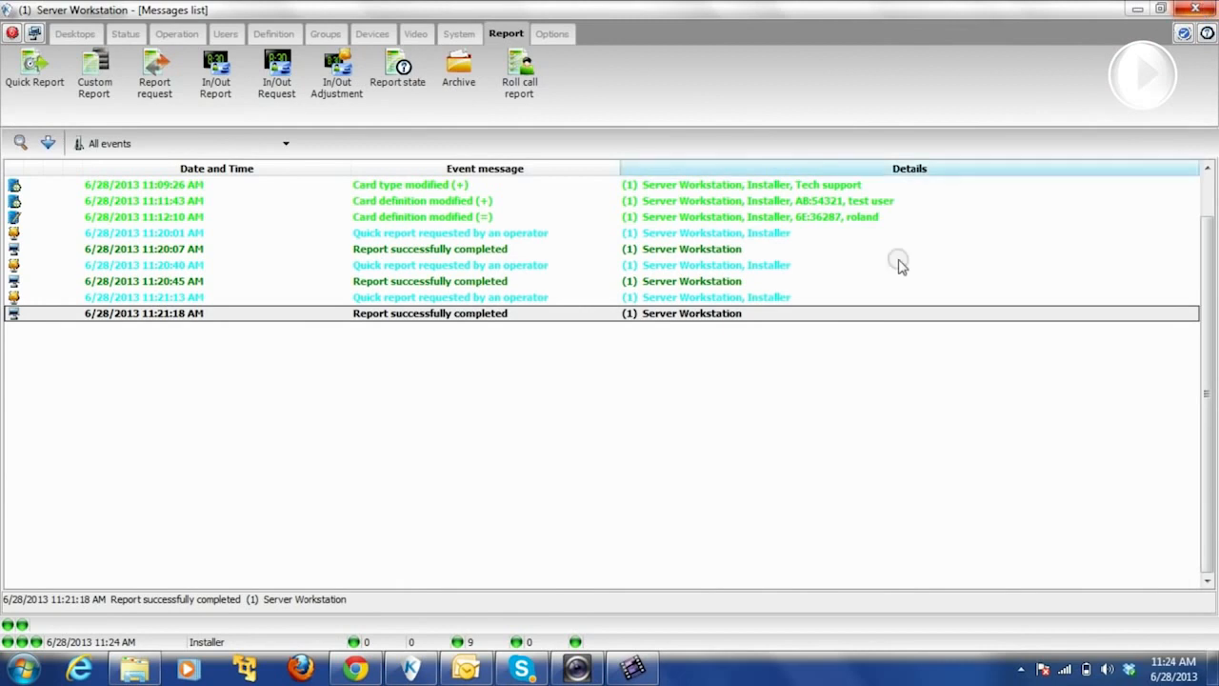